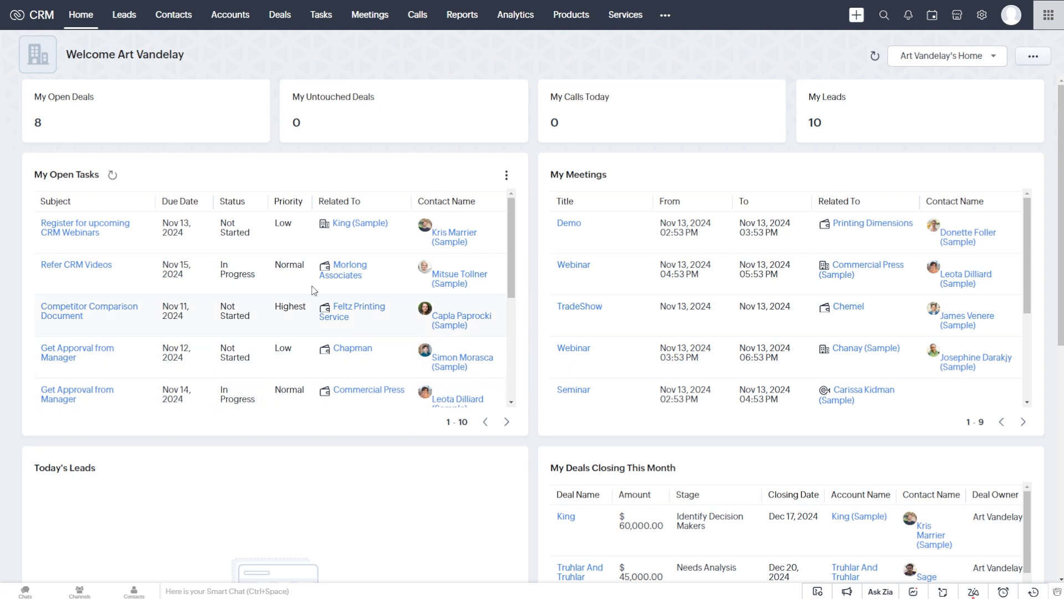
Open the Rangoni Of Florence lead and examine how its state and country are entered in the address information.
left_click(130, 23)
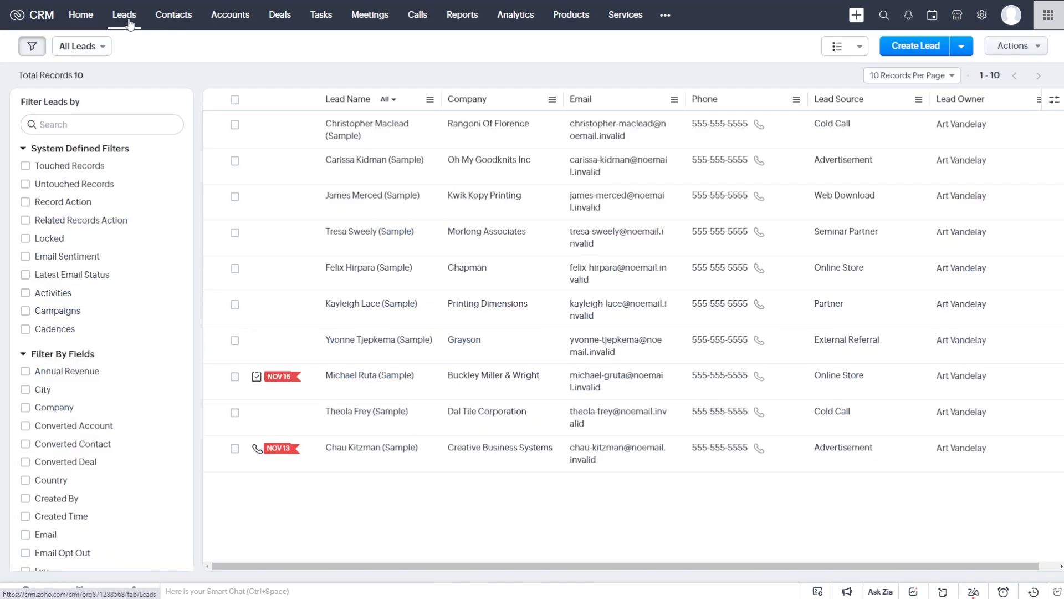
left_click(381, 130)
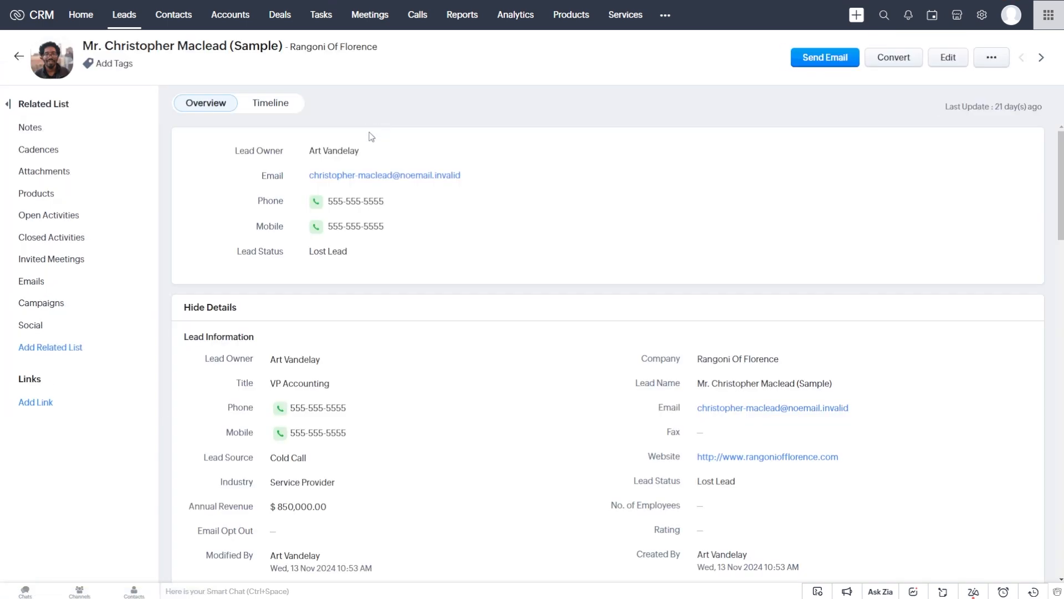
scroll(678, 425, "down", 5)
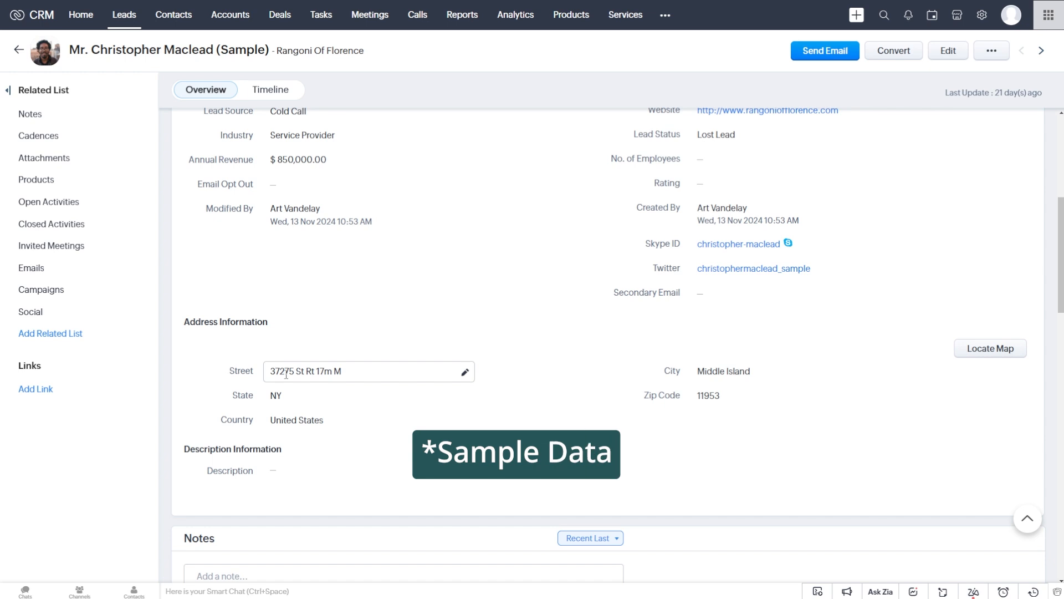
scroll(380, 397, "down", 1)
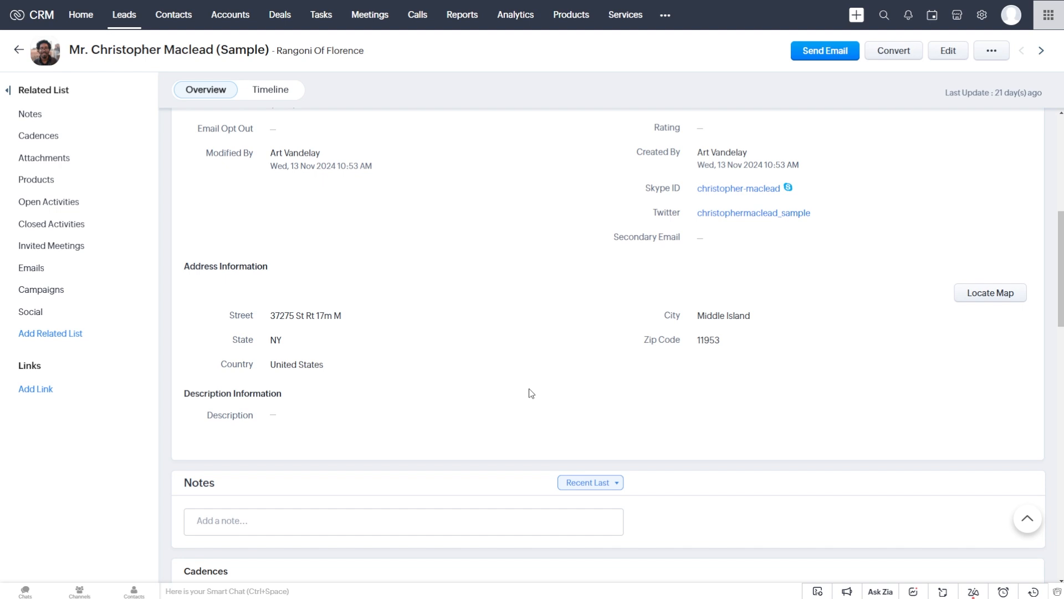
Open the validation rules of the Leads module in the CRM setup.
left_click(983, 16)
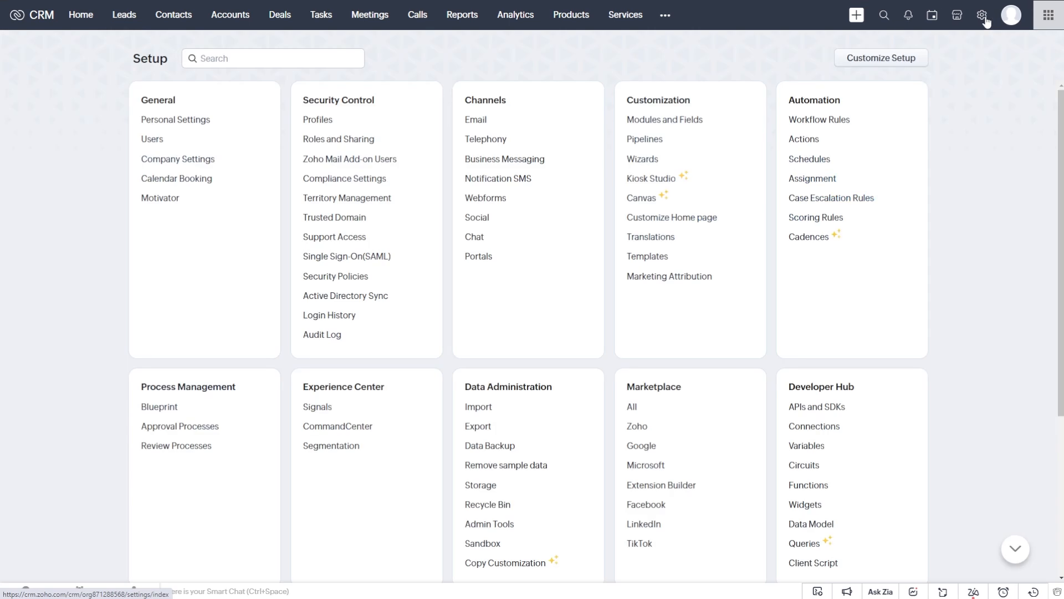
left_click(665, 120)
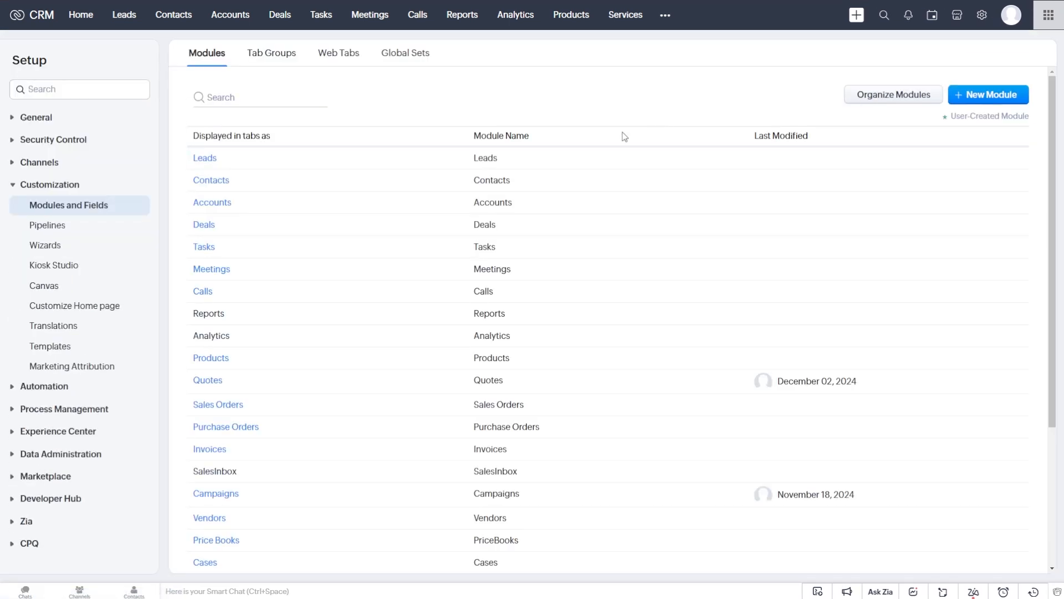
left_click(230, 161)
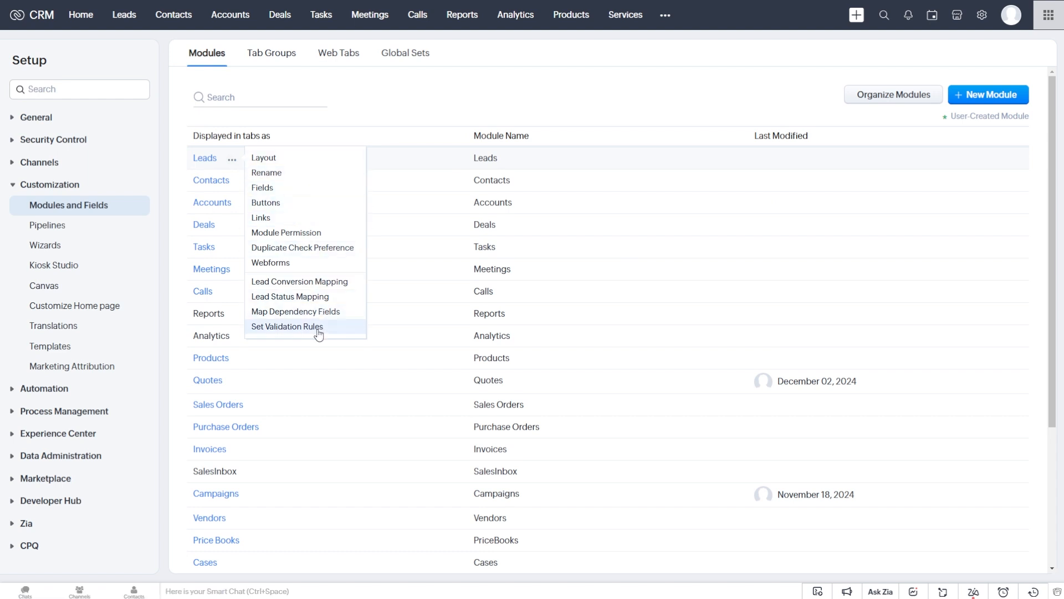
left_click(202, 158)
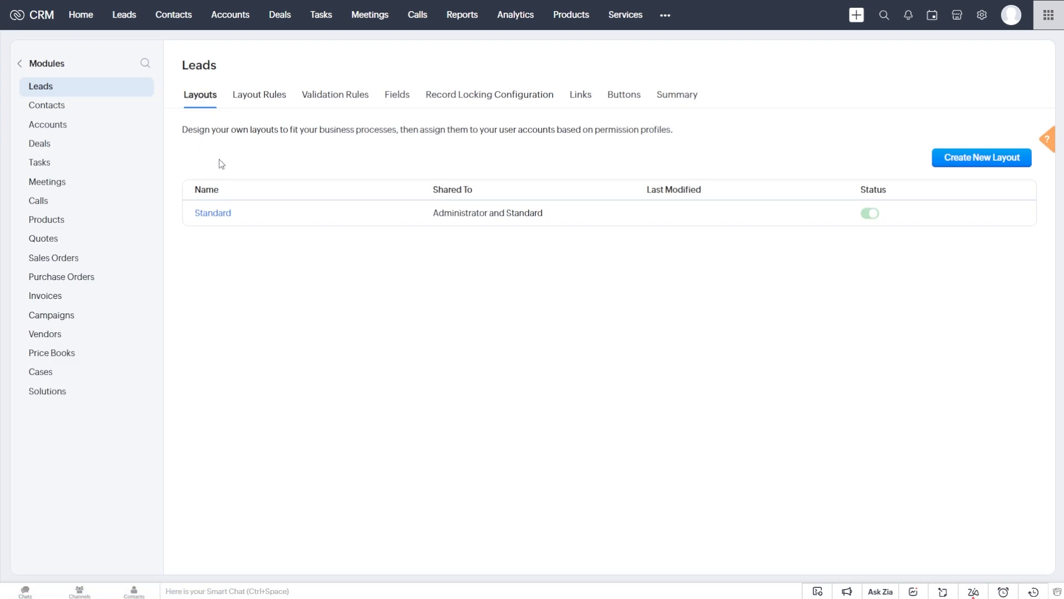
left_click(335, 96)
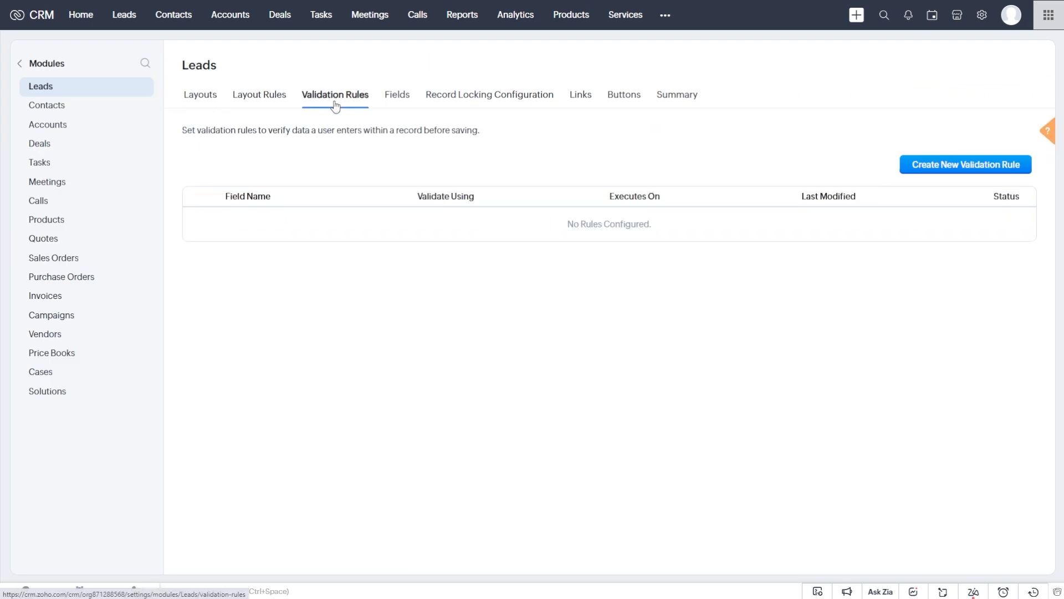
Start a new validation rule for Leads with State as the field to validate.
left_click(937, 173)
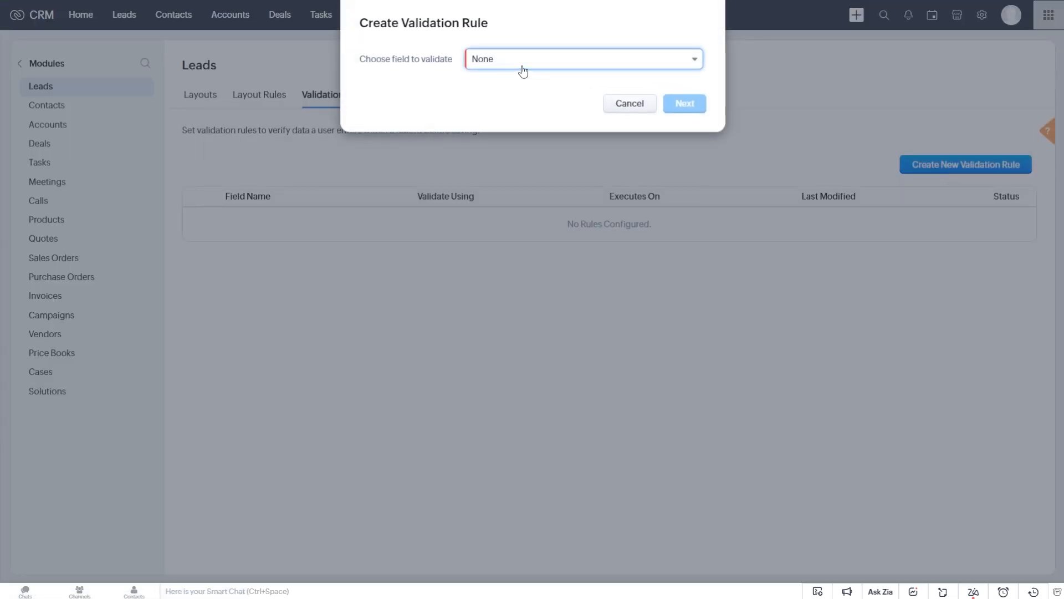
left_click(522, 69)
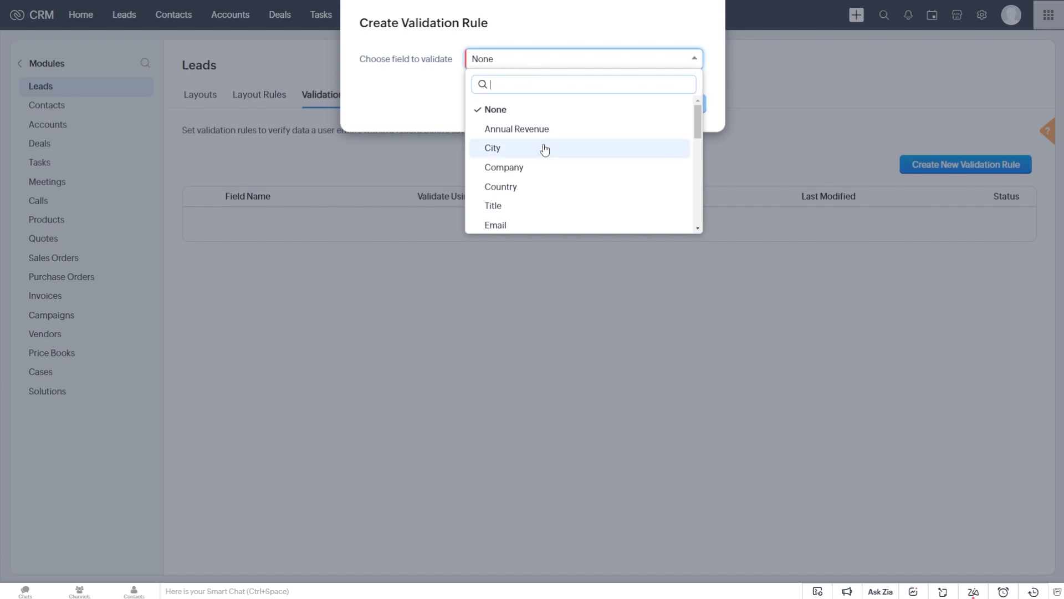
scroll(544, 150, "down", 5)
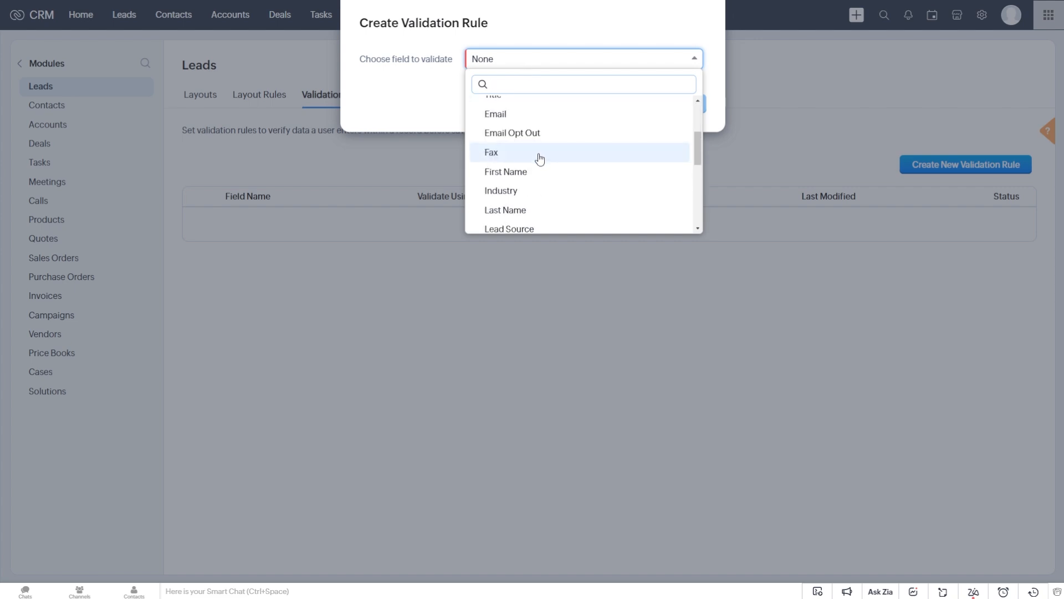
left_click(520, 209)
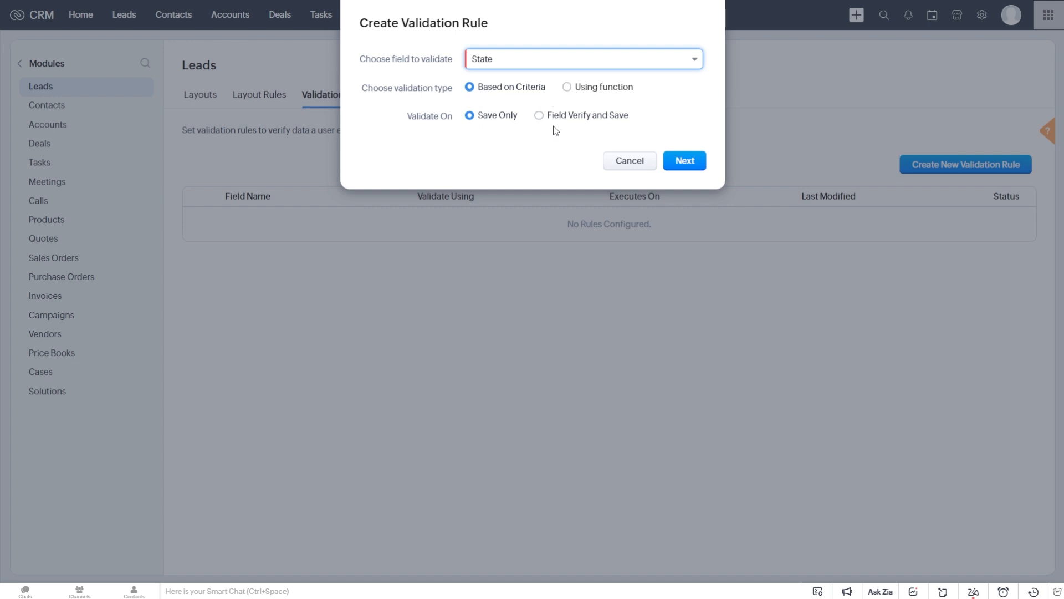
left_click(540, 118)
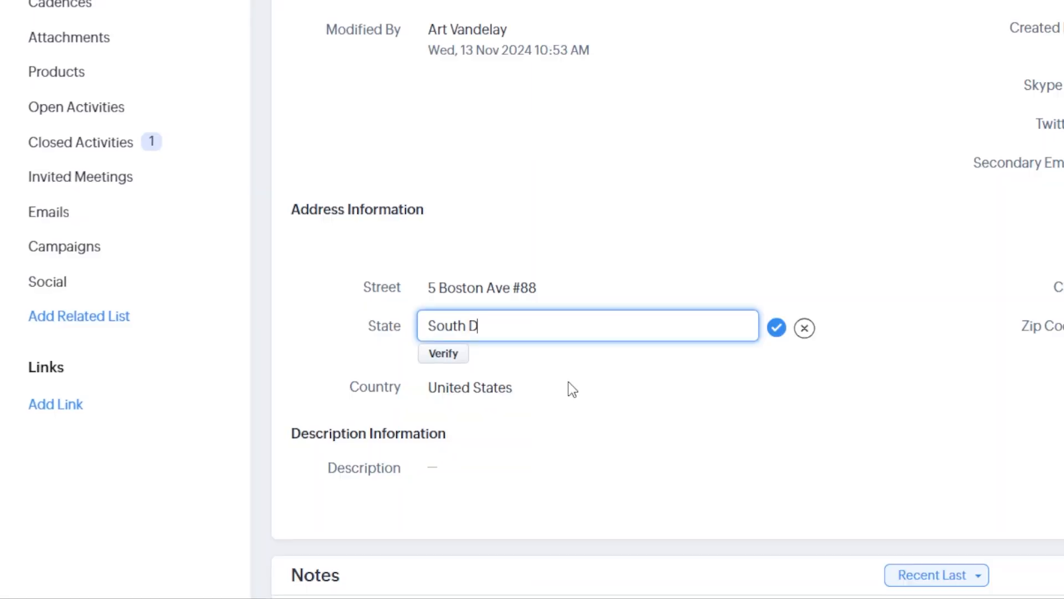
type("akota")
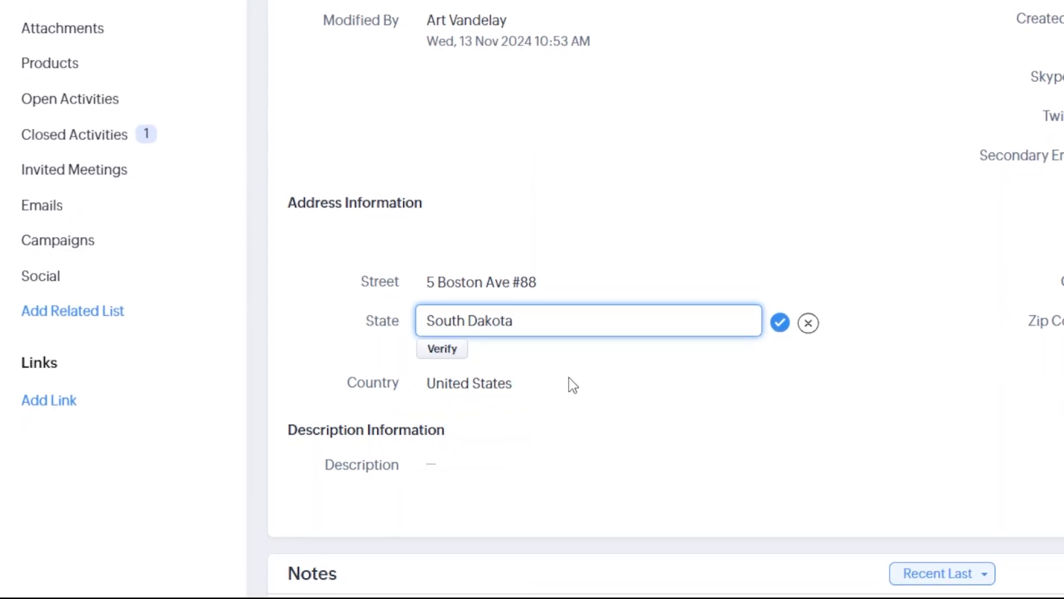
left_click(447, 349)
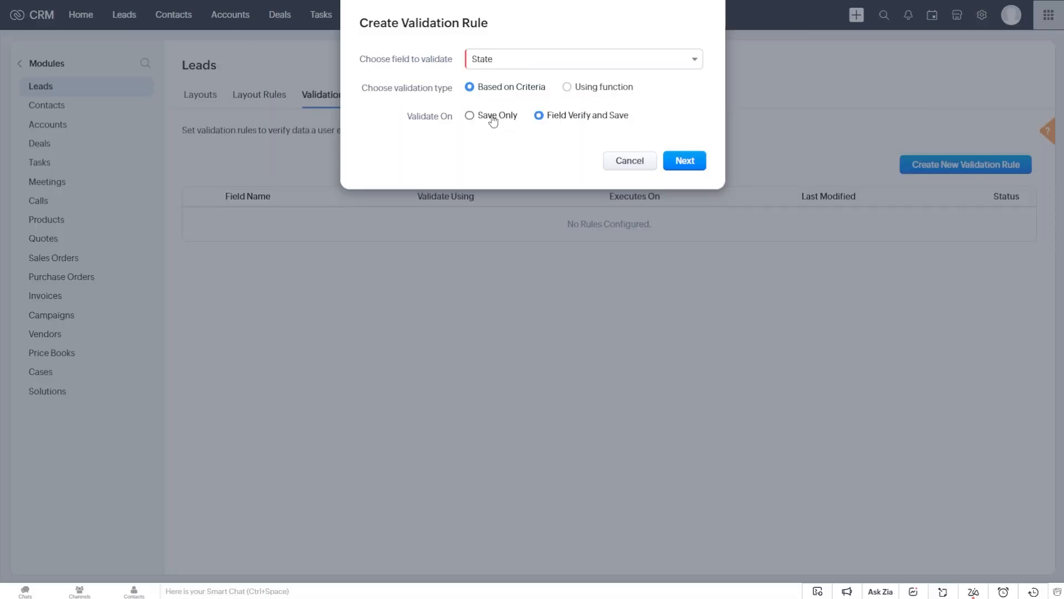
Set the State rule to validate on Save Only, with the criterion Number of Characters != 2.
left_click(492, 117)
left_click(683, 166)
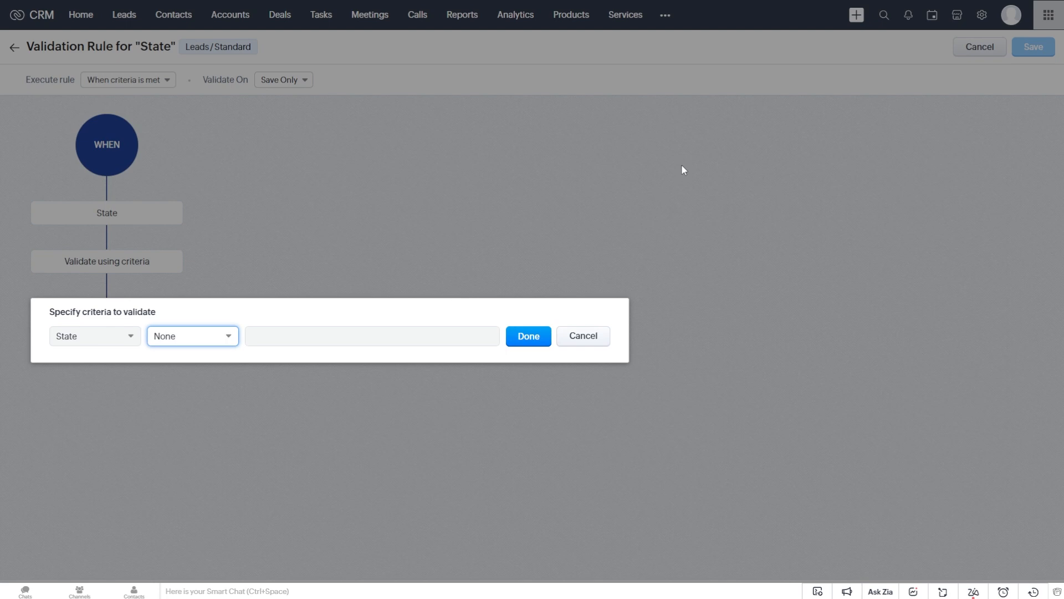
left_click(180, 343)
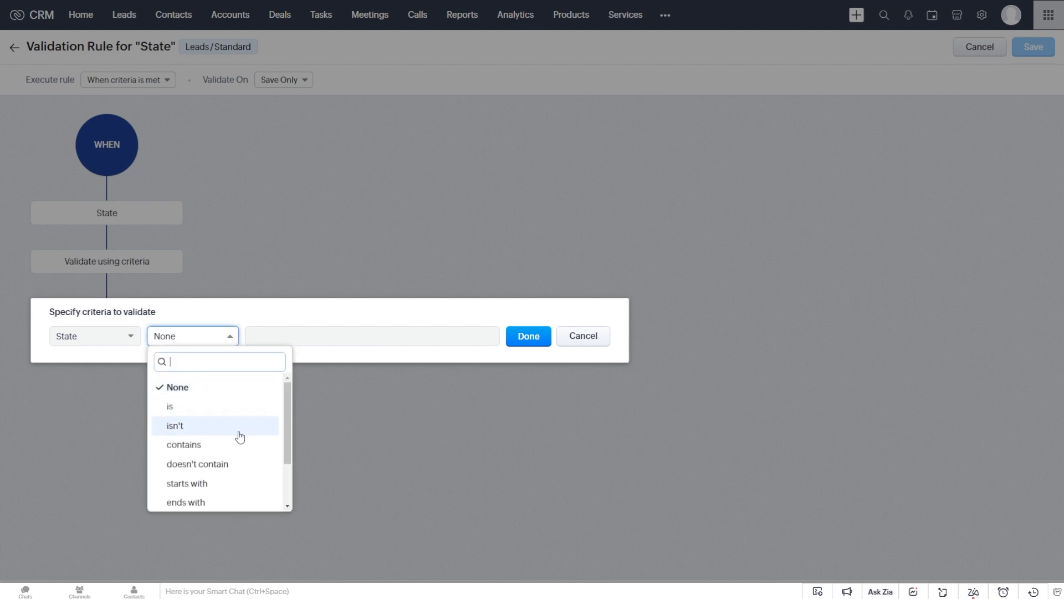
scroll(240, 437, "down", 2)
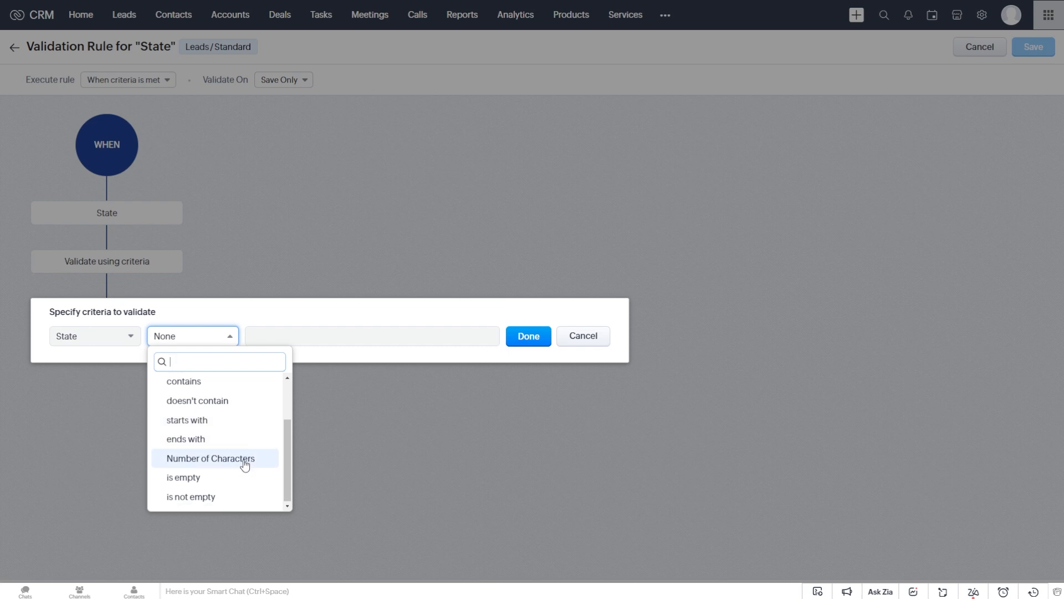
left_click(245, 459)
left_click(260, 336)
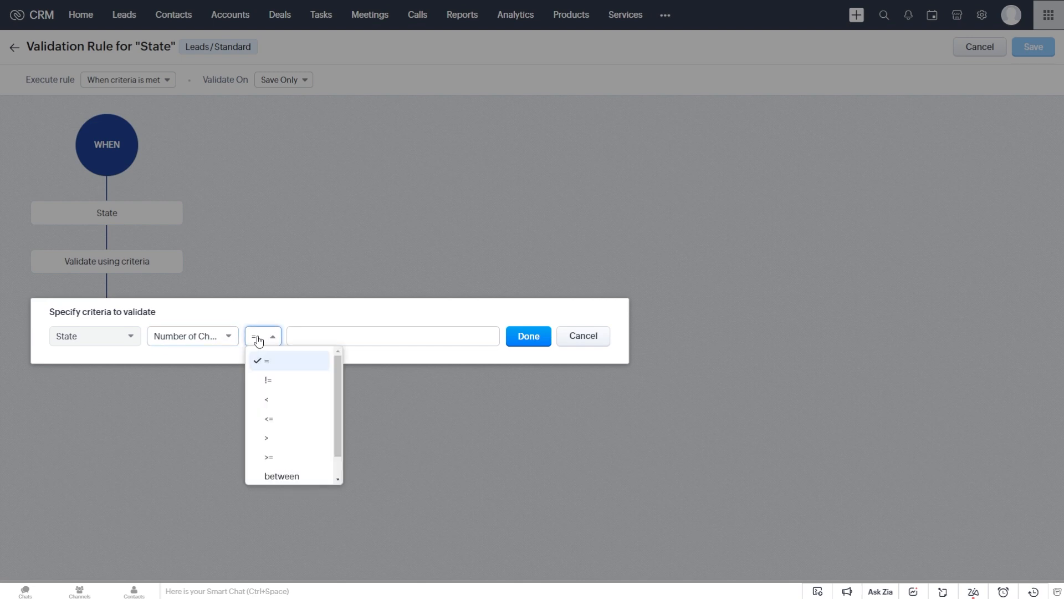
left_click(280, 382)
left_click(317, 336)
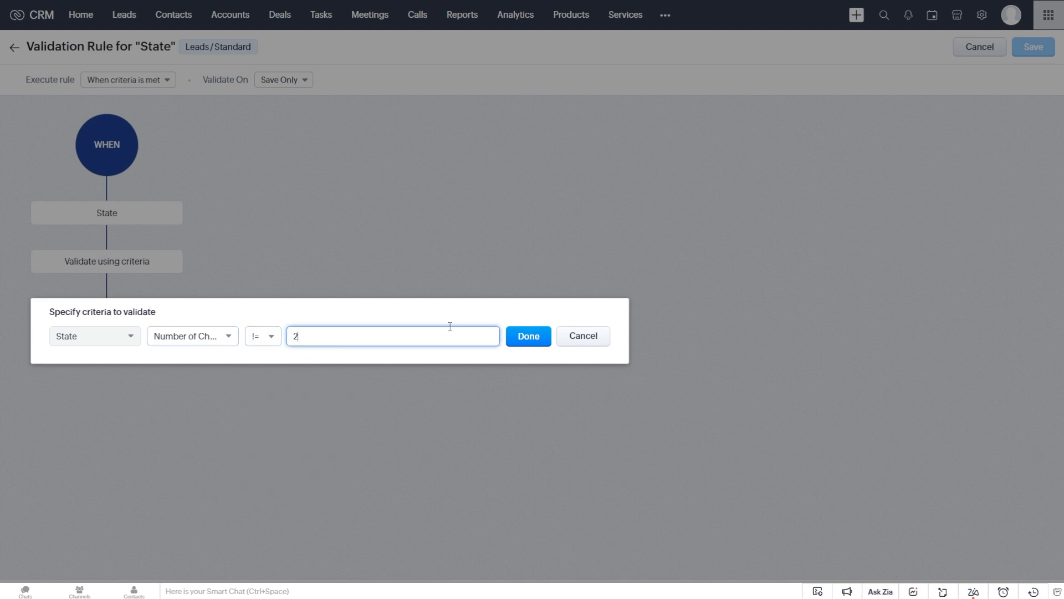
left_click(526, 337)
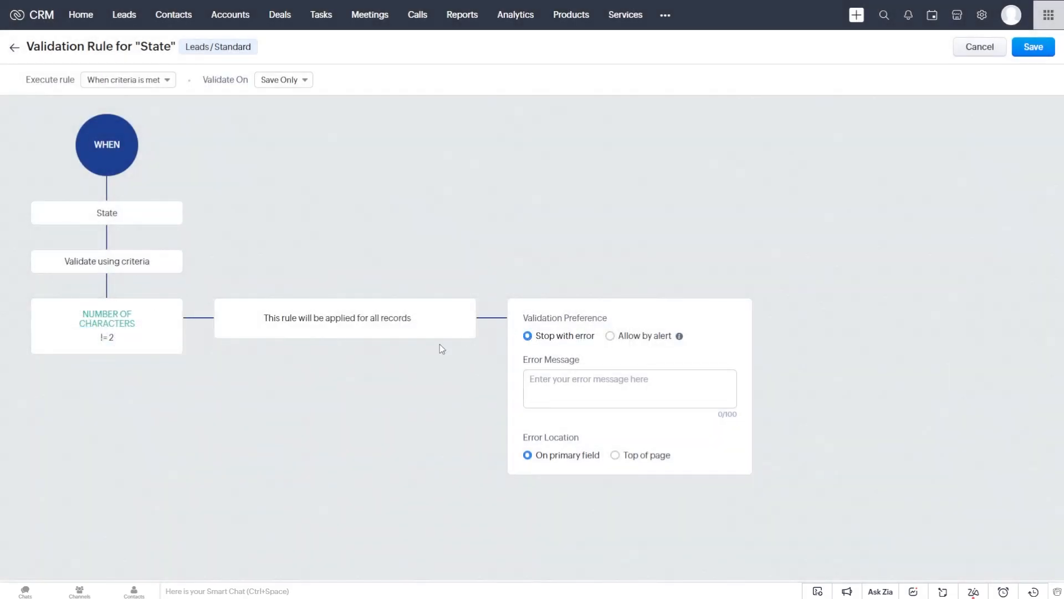
Restrict the validation rule to records whose Country is United States.
left_click(454, 318)
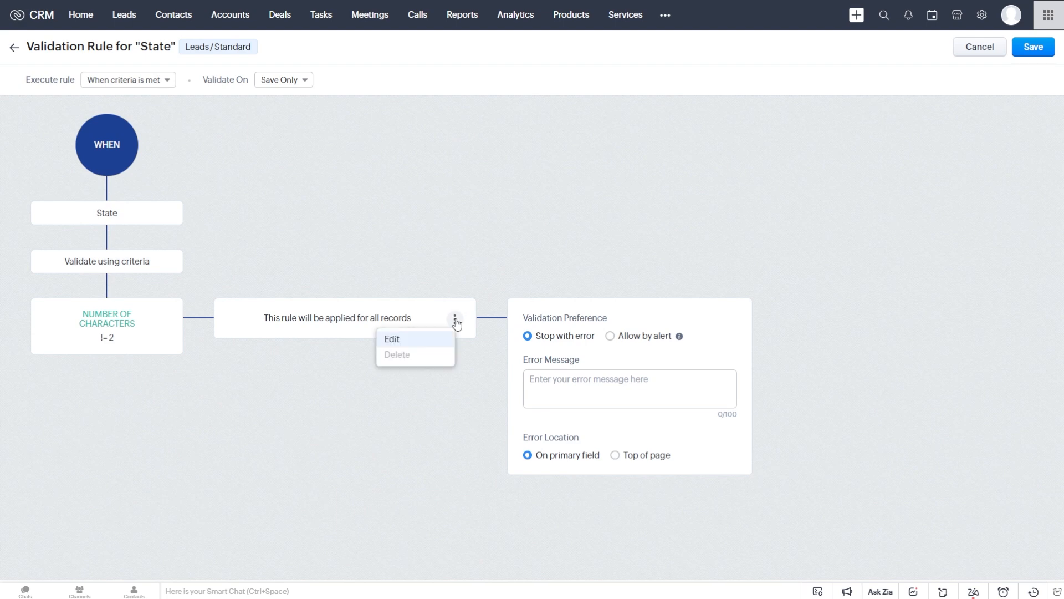
left_click(437, 338)
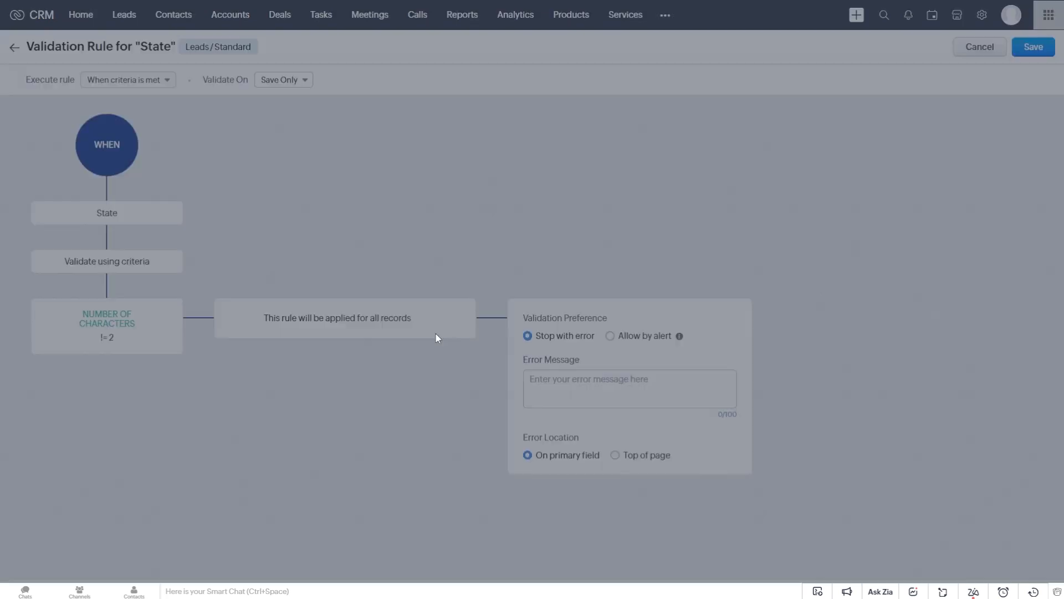
left_click(417, 56)
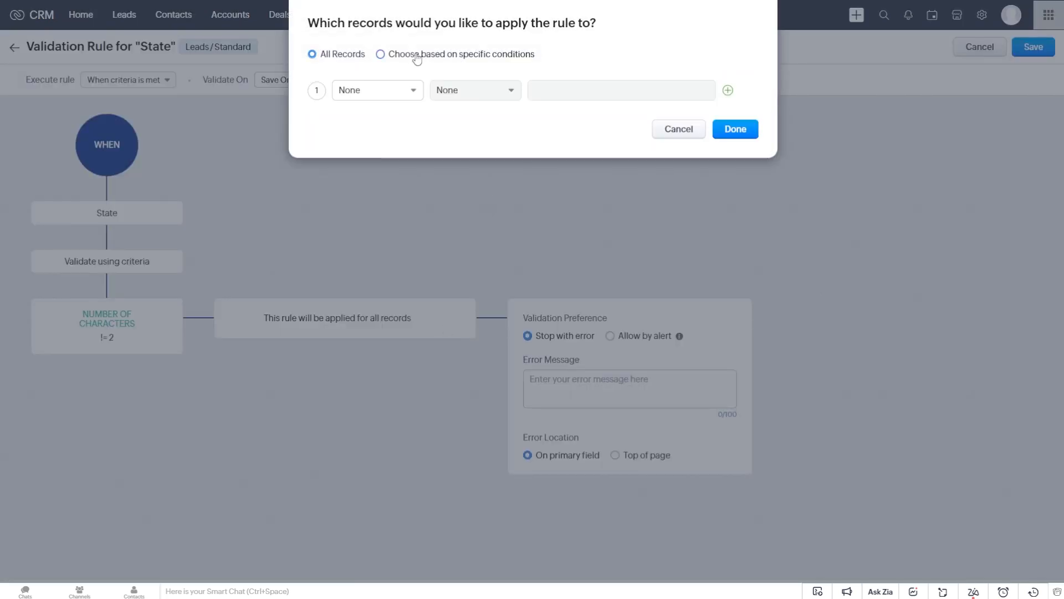
left_click(388, 94)
left_click(397, 219)
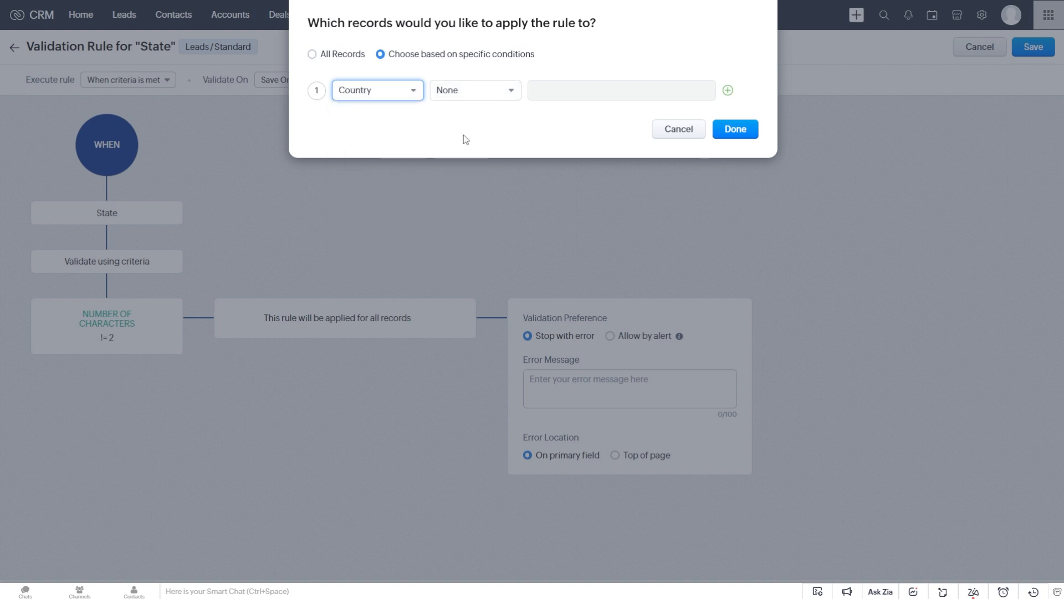
left_click(477, 94)
left_click(476, 133)
left_click(566, 86)
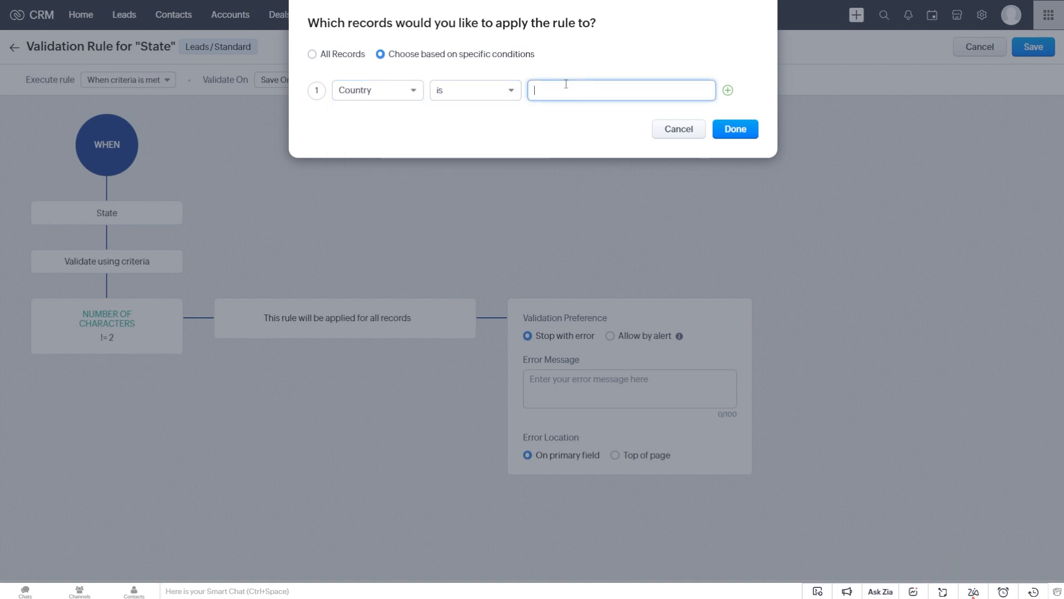
type("United States")
left_click(734, 130)
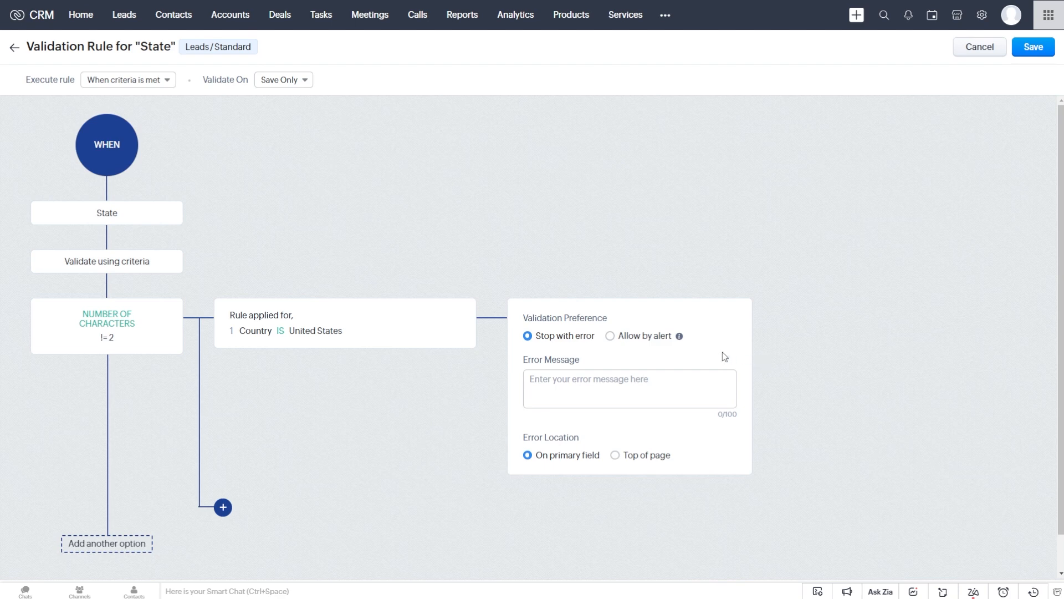
Save the rule with the error message "Please use the State abbreviation" and the error location Top of page.
mouse_move(680, 338)
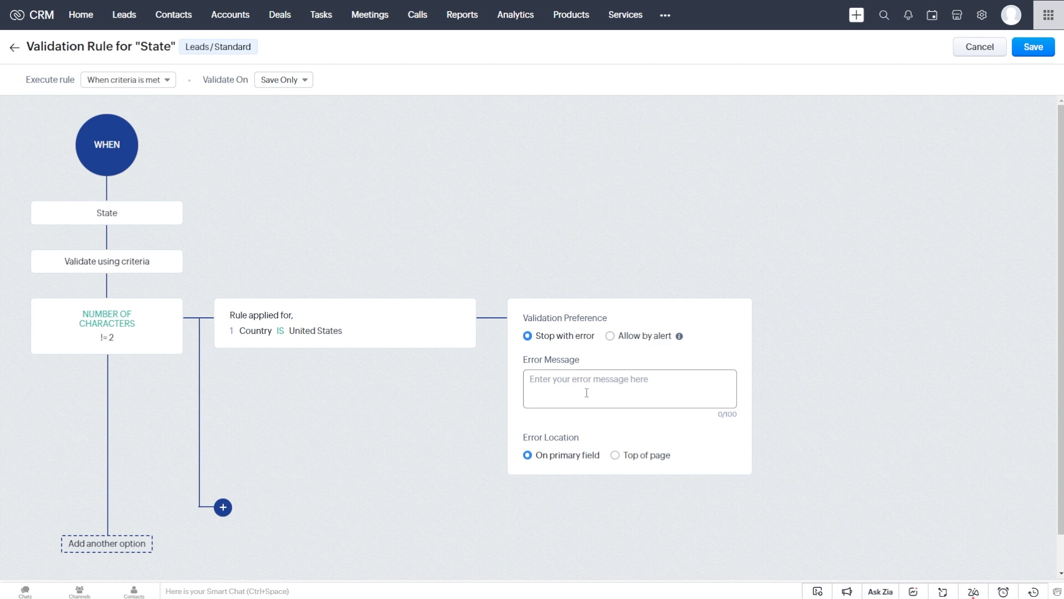
left_click(609, 380)
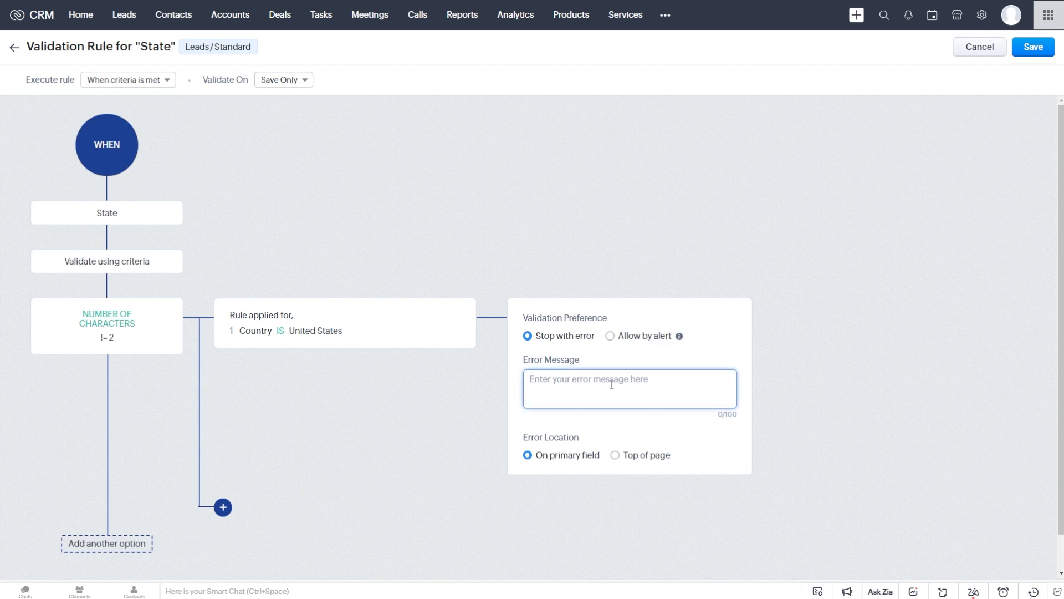
type("Please use the ")
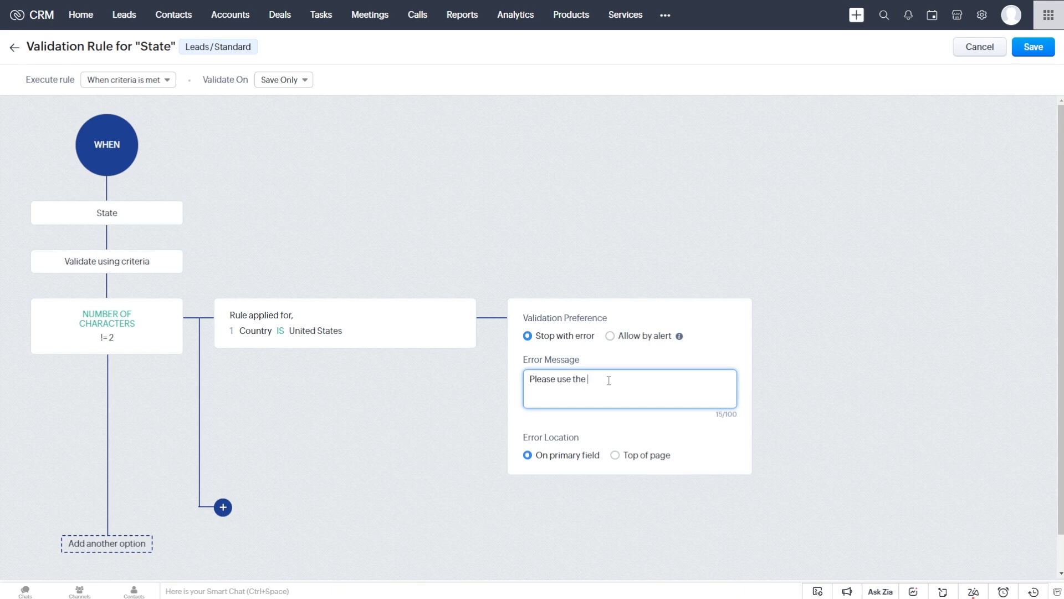
type("State abbreviation")
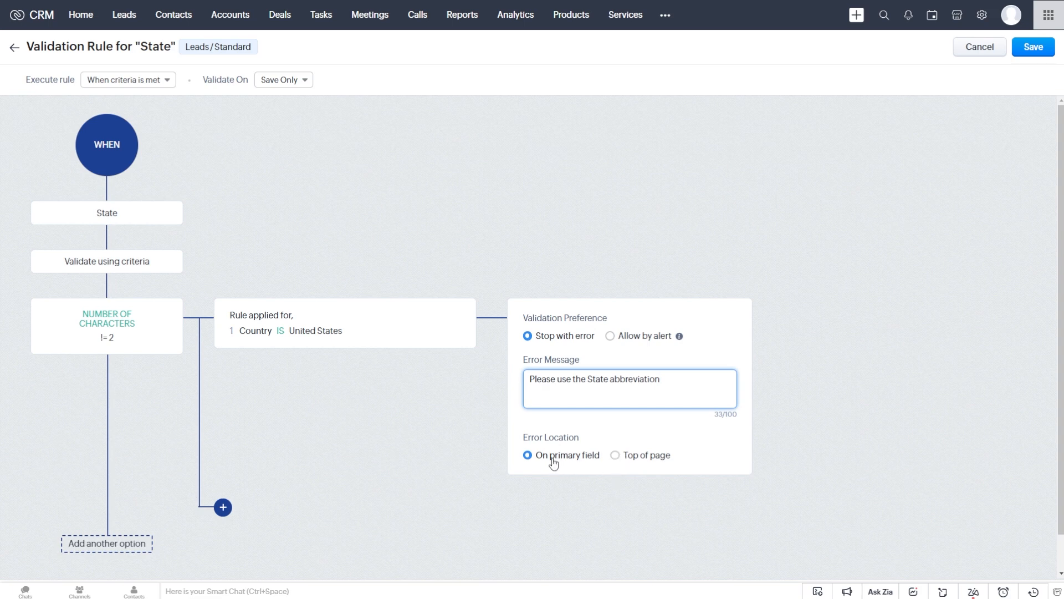
left_click(617, 458)
left_click(682, 383)
left_click(1043, 48)
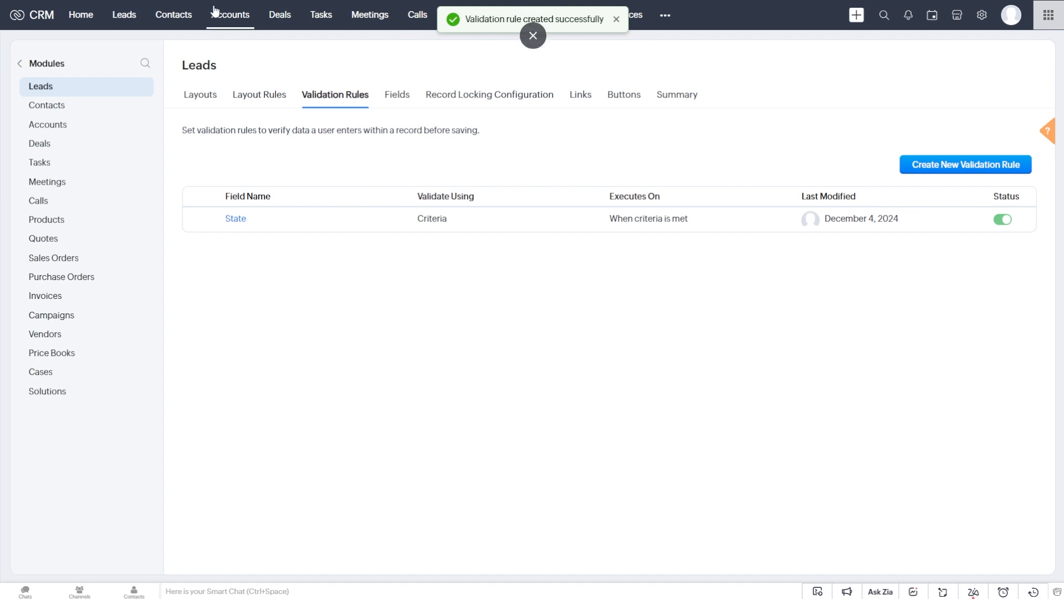
Start a new lead with "test" as both the company and the last name.
left_click(126, 21)
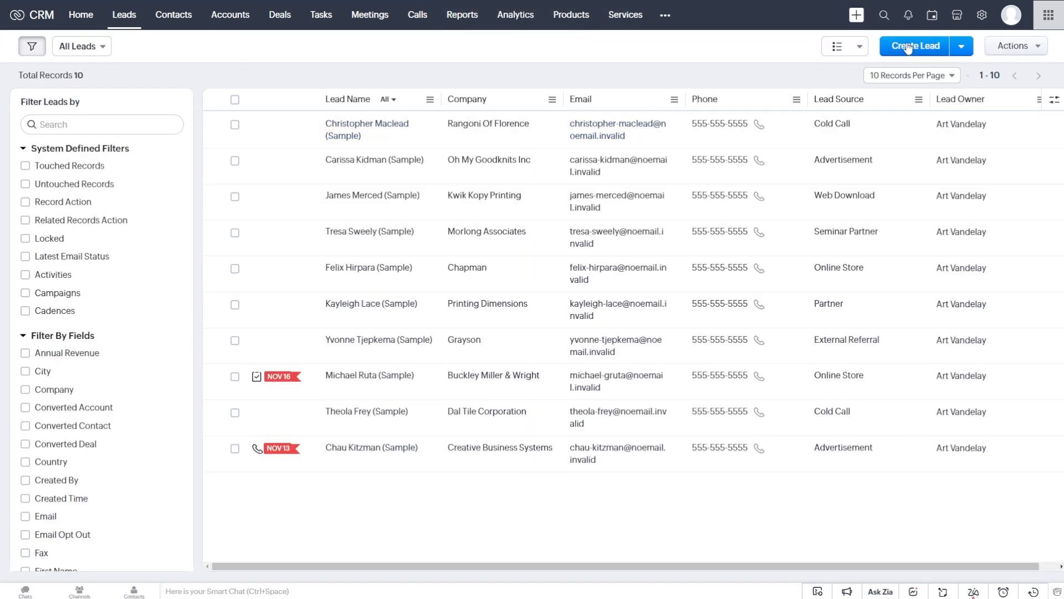
left_click(908, 47)
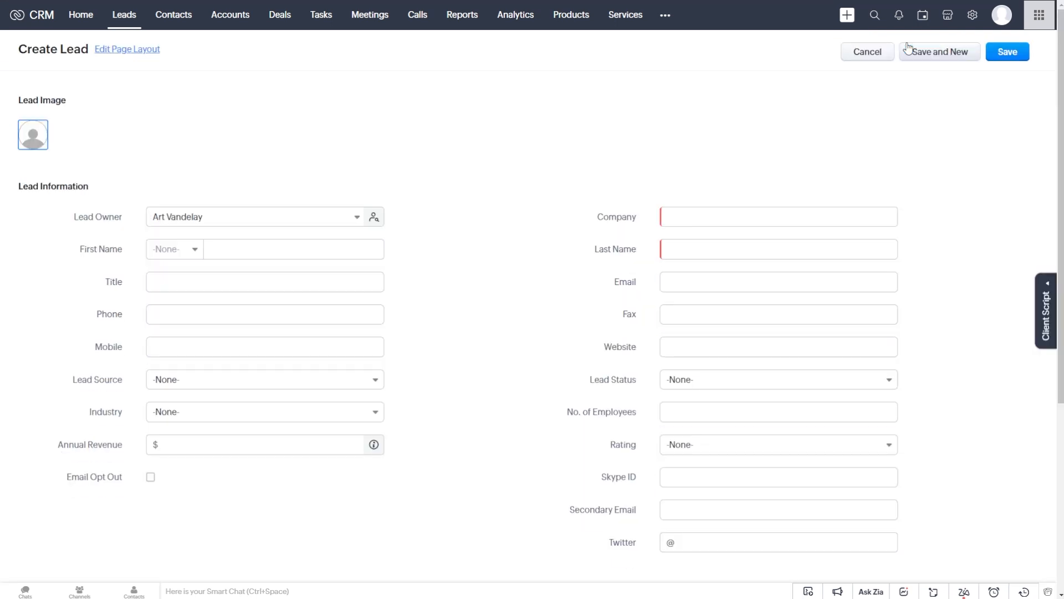
type("test")
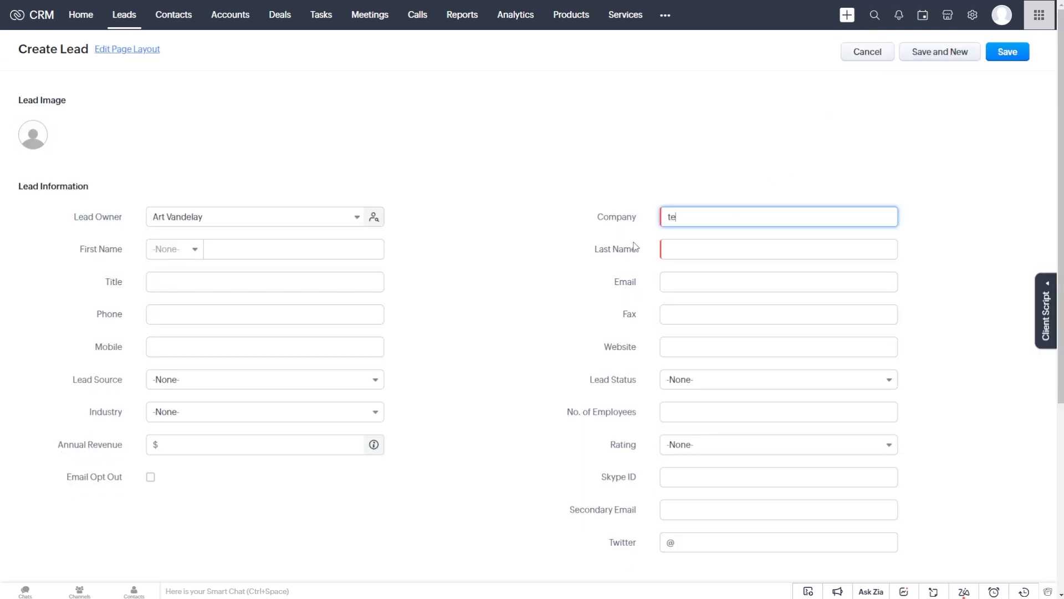
left_click(670, 249)
type("test")
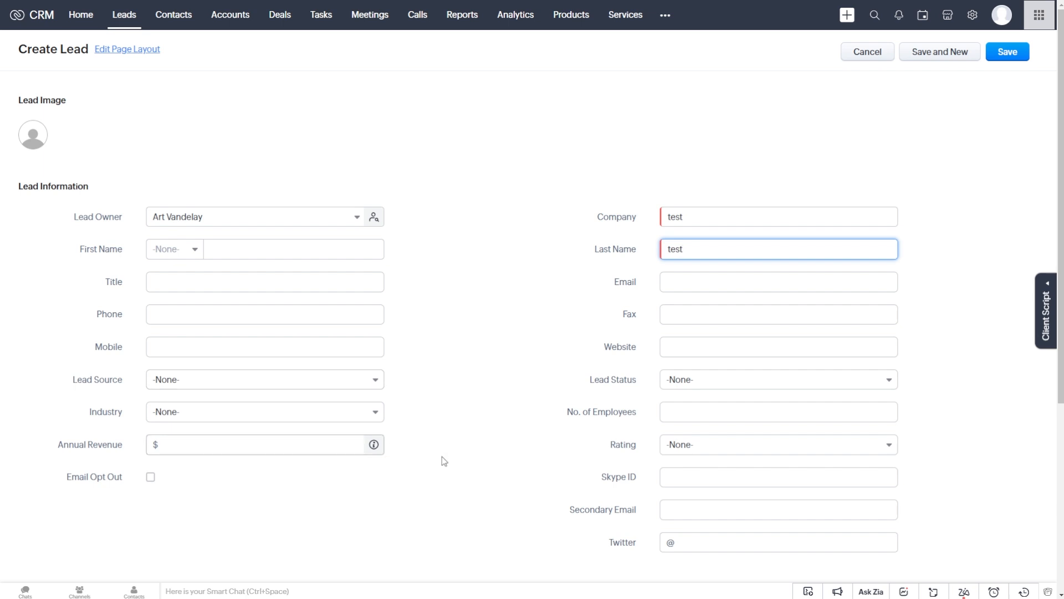
Fill in the new lead's address with street 123, state Wyoming and country United States.
scroll(523, 459, "down", 5)
left_click(198, 355)
type("123")
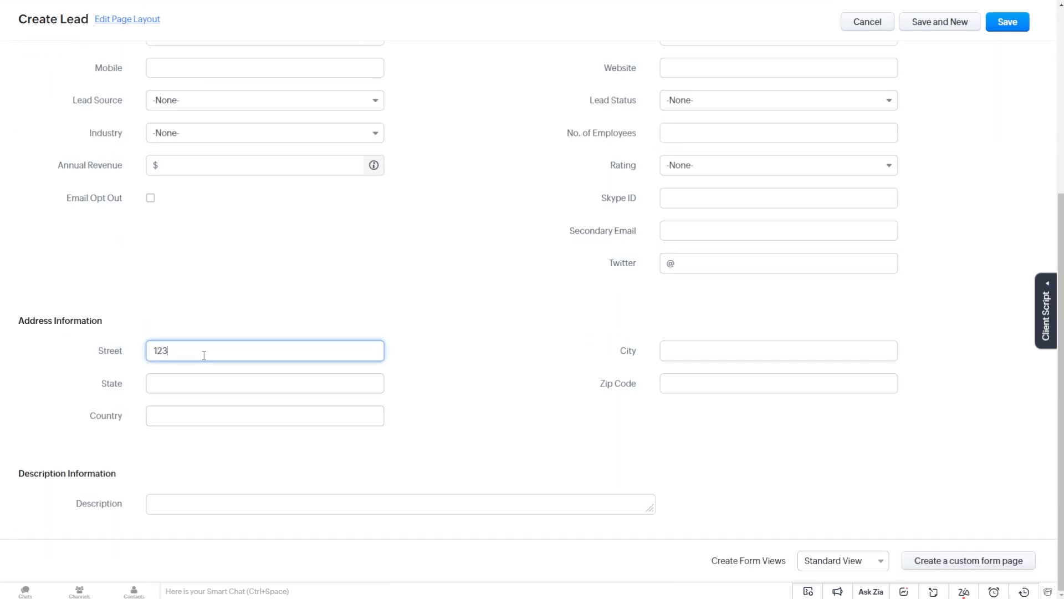
left_click(195, 377)
left_click(214, 410)
left_click(198, 415)
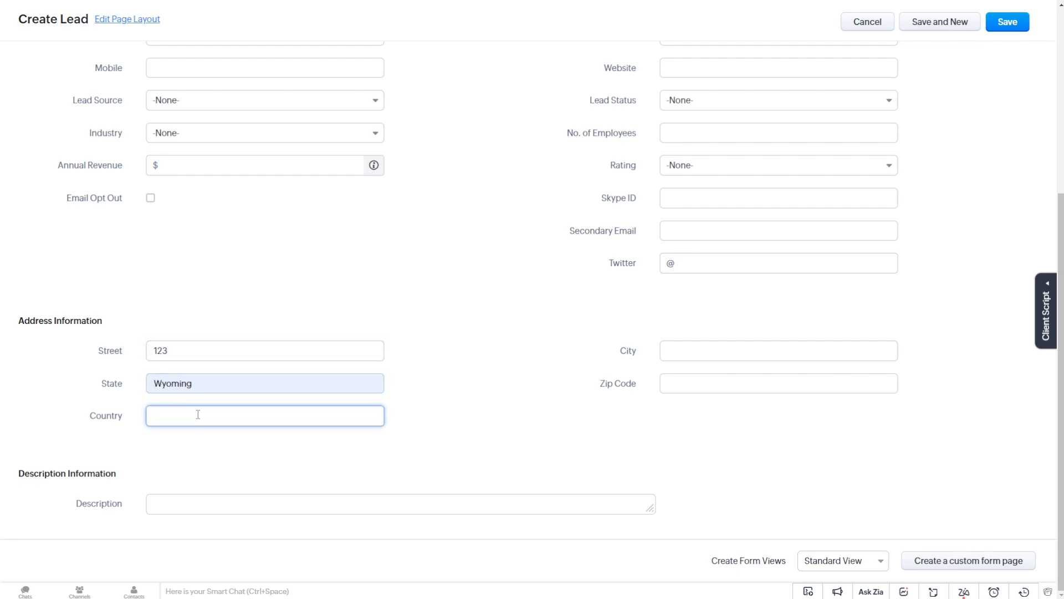
type("United")
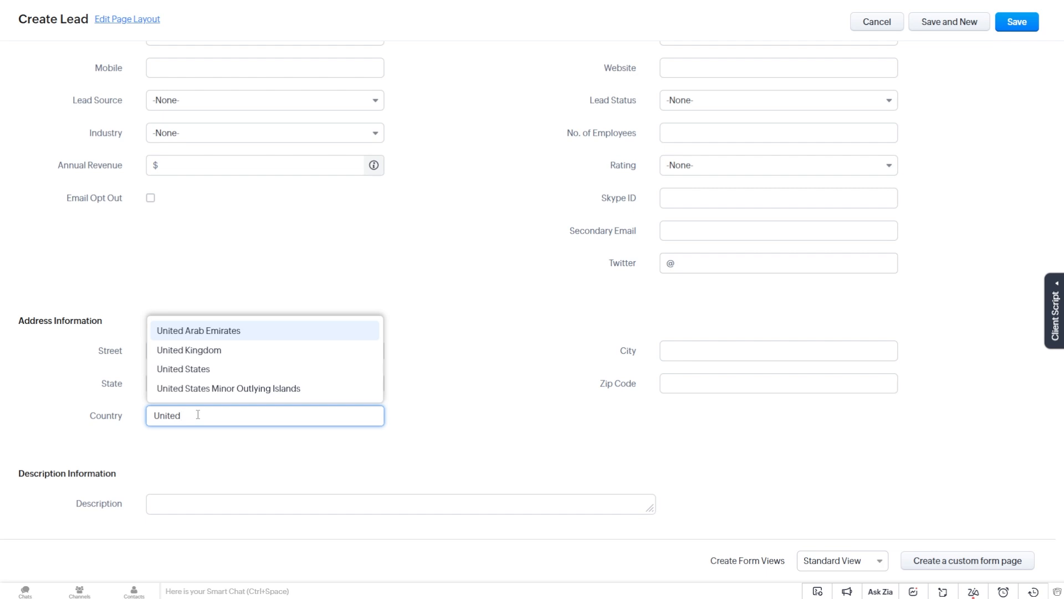
left_click(210, 368)
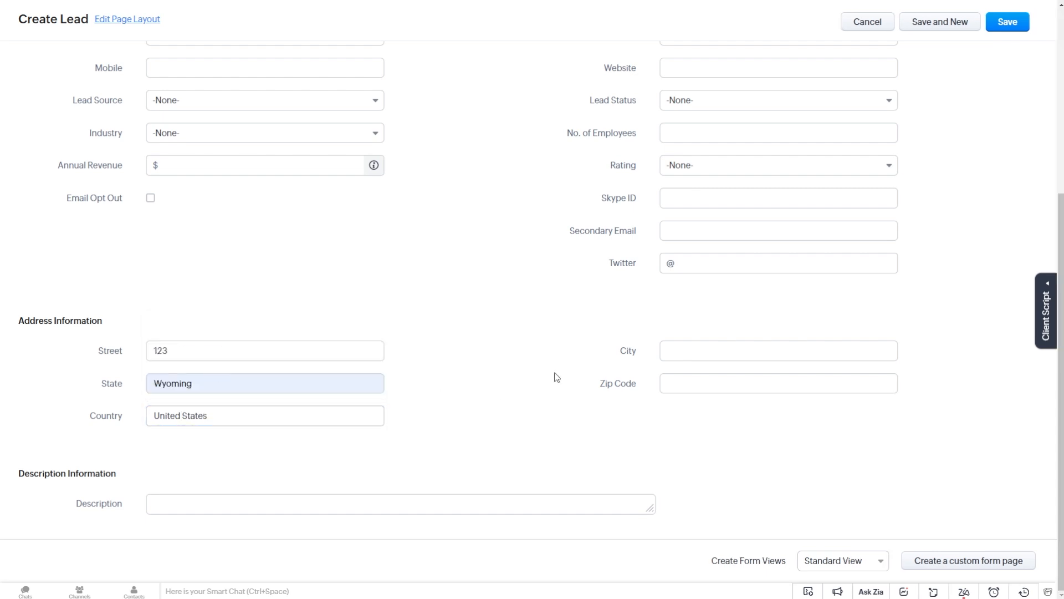
Enter zip code 12345 and city Cheyenne for the new lead and try to save it.
left_click(713, 382)
type("12345")
left_click(724, 350)
type("Cheyenne")
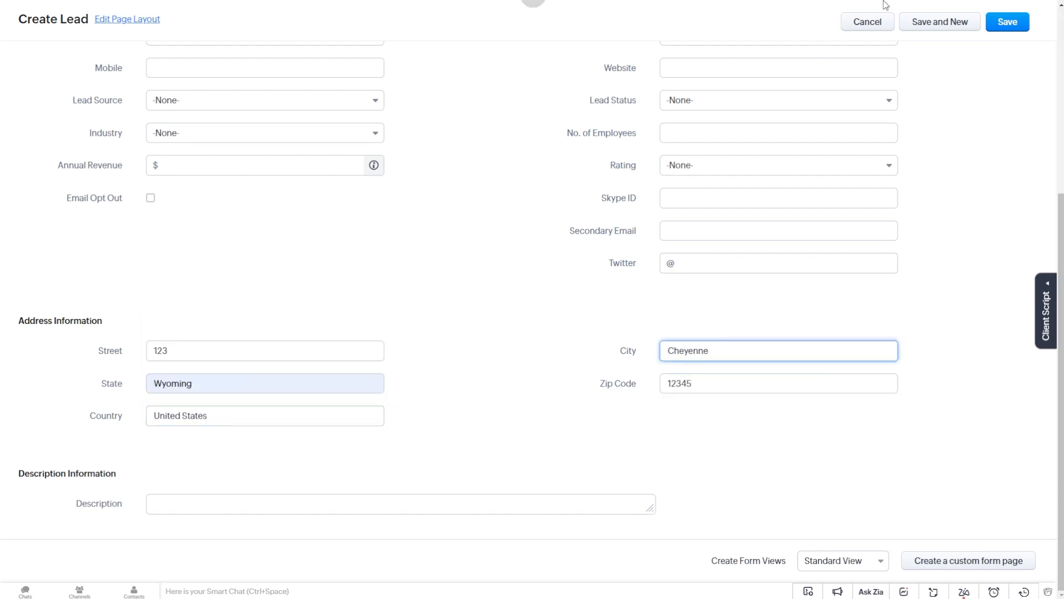
left_click(1014, 26)
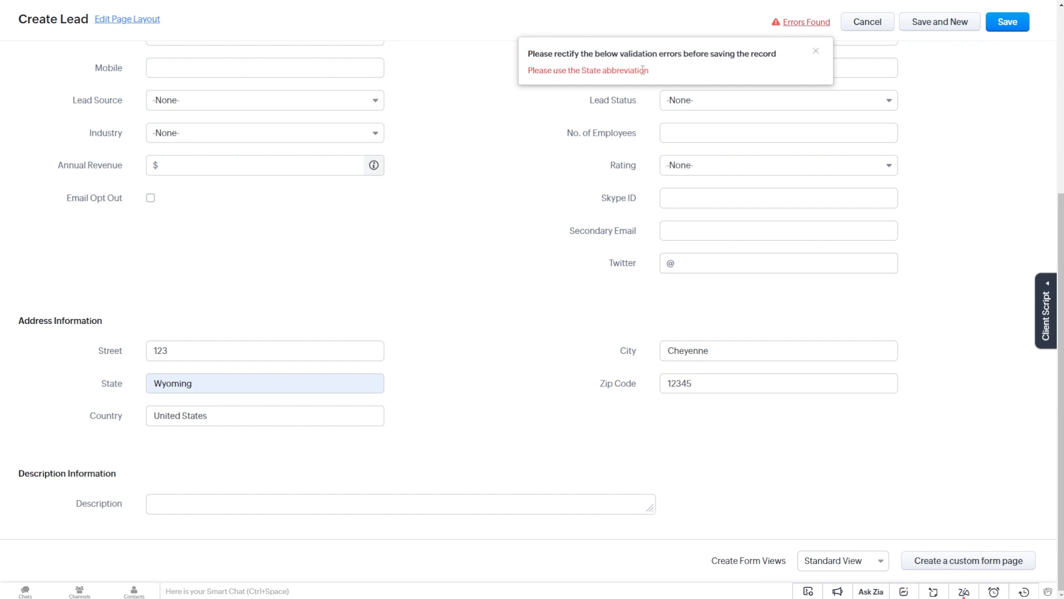
Dismiss the validation error and discard the unsaved lead.
left_click_drag(529, 73, 686, 78)
left_click(667, 69)
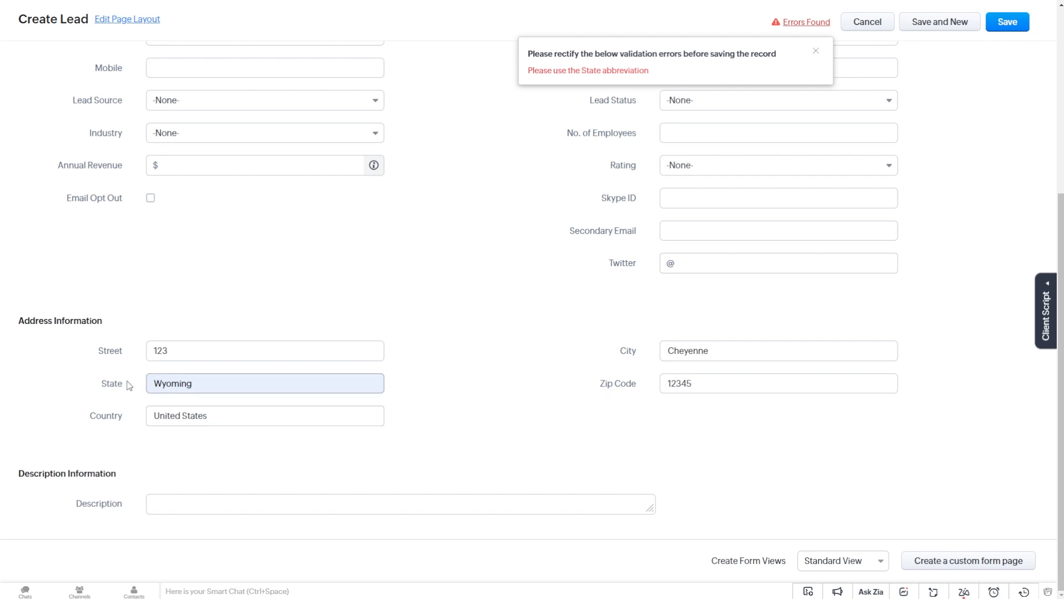
left_click(817, 51)
left_click(859, 22)
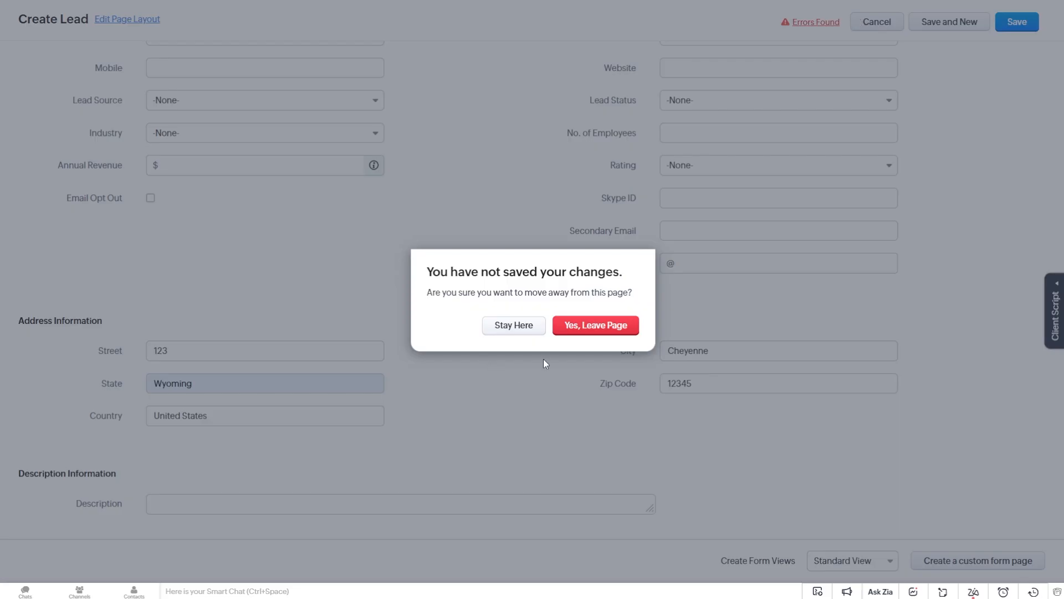
left_click(596, 332)
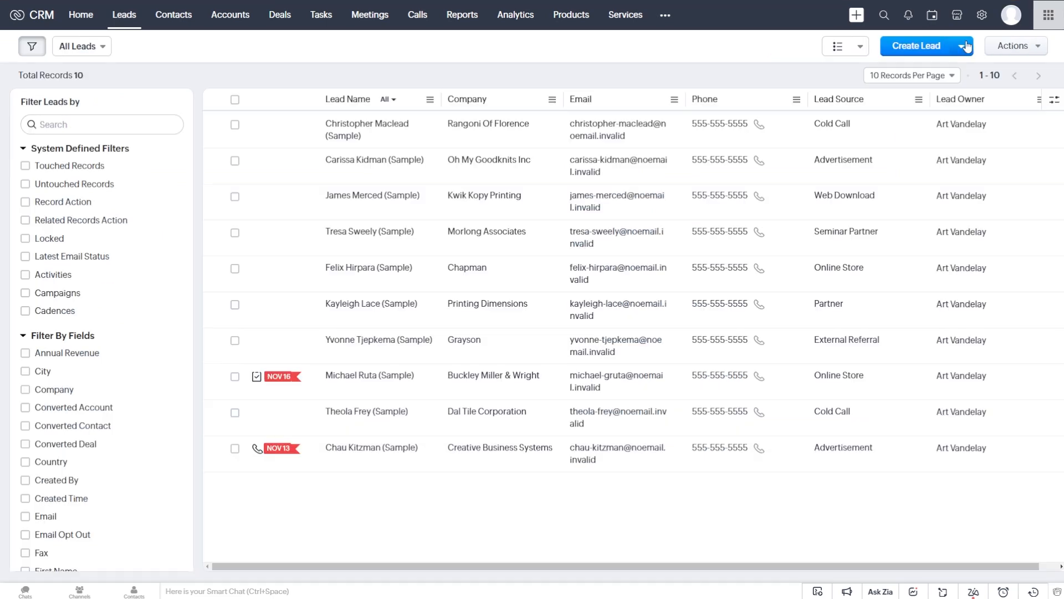
Set the error location of the Leads module's State validation rule to On primary field and save the rule.
left_click(982, 16)
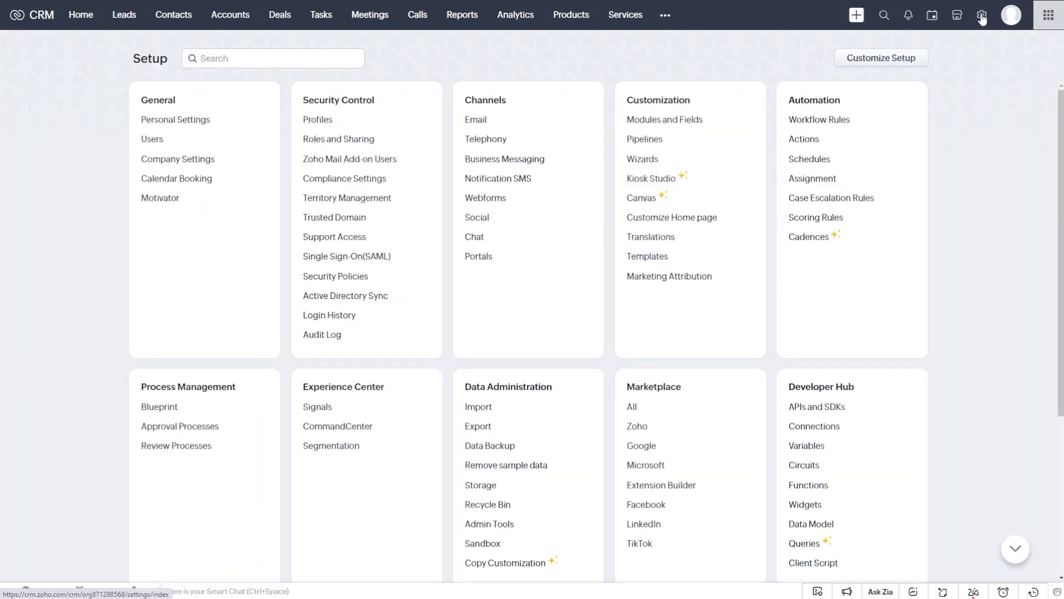
left_click(670, 119)
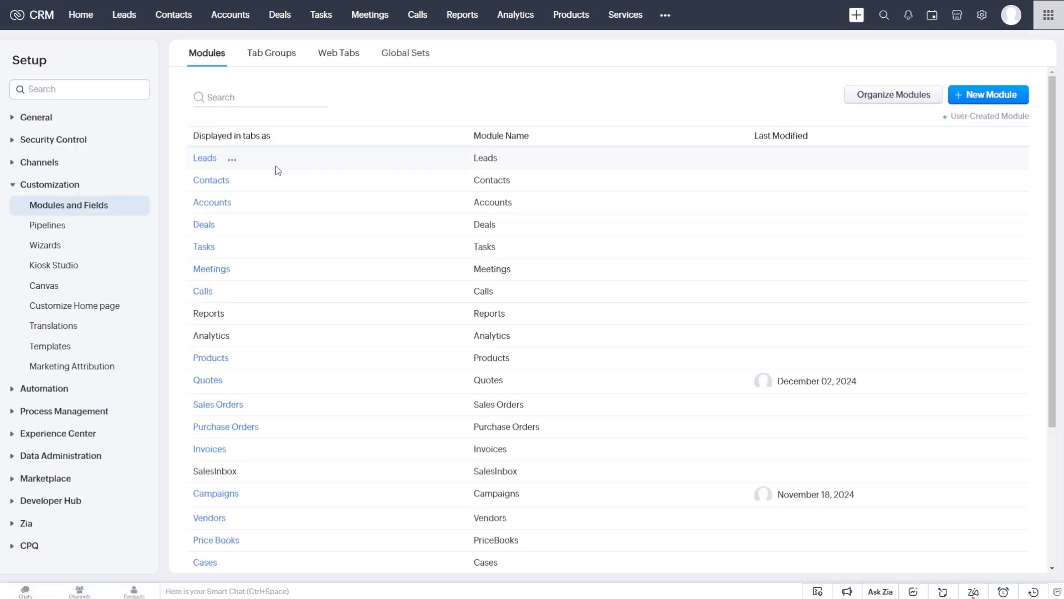
left_click(208, 161)
left_click(329, 93)
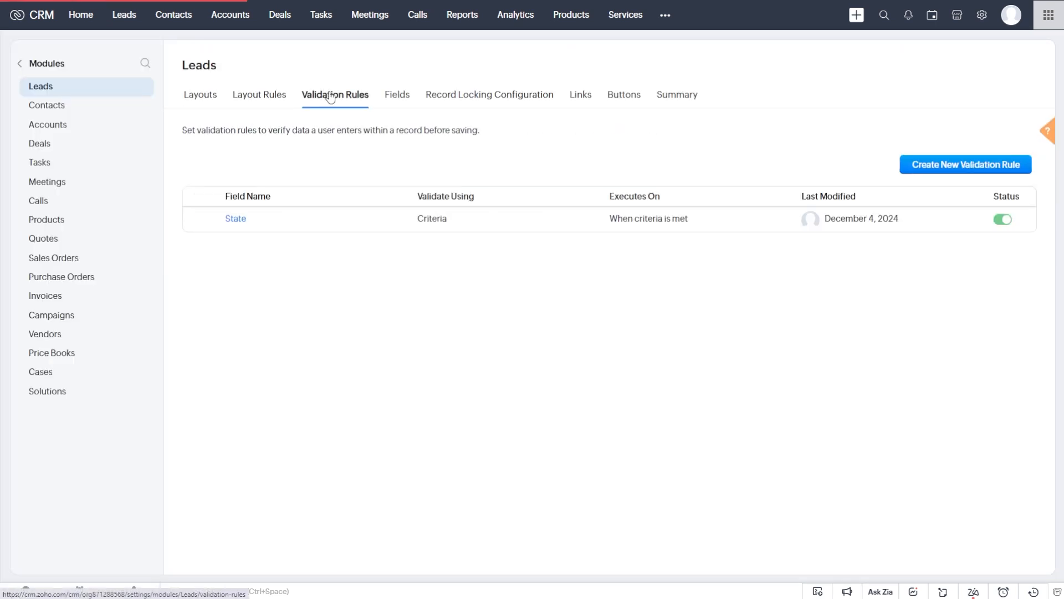
left_click(235, 219)
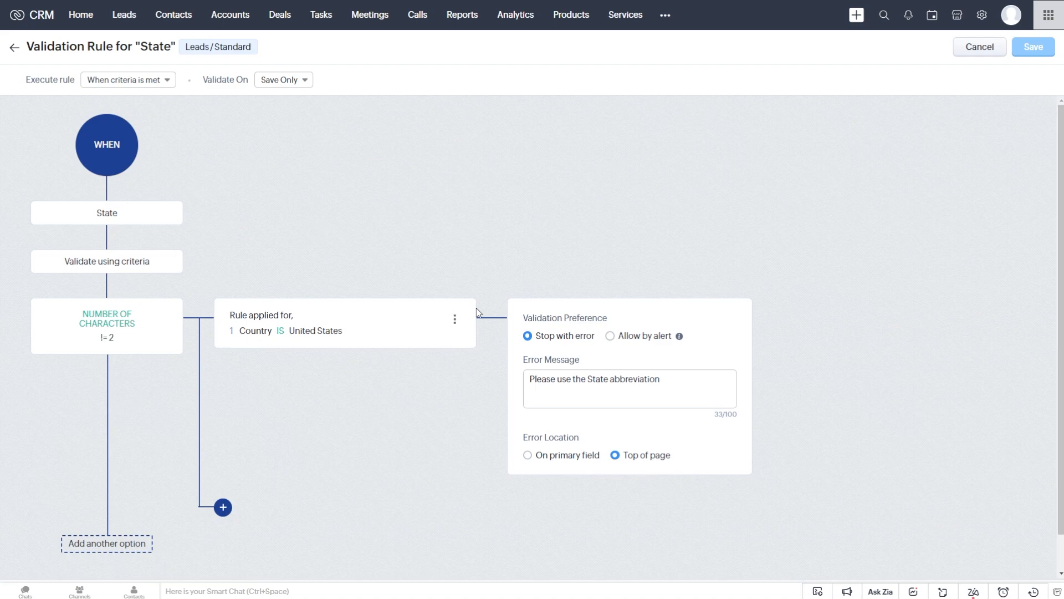
left_click(583, 458)
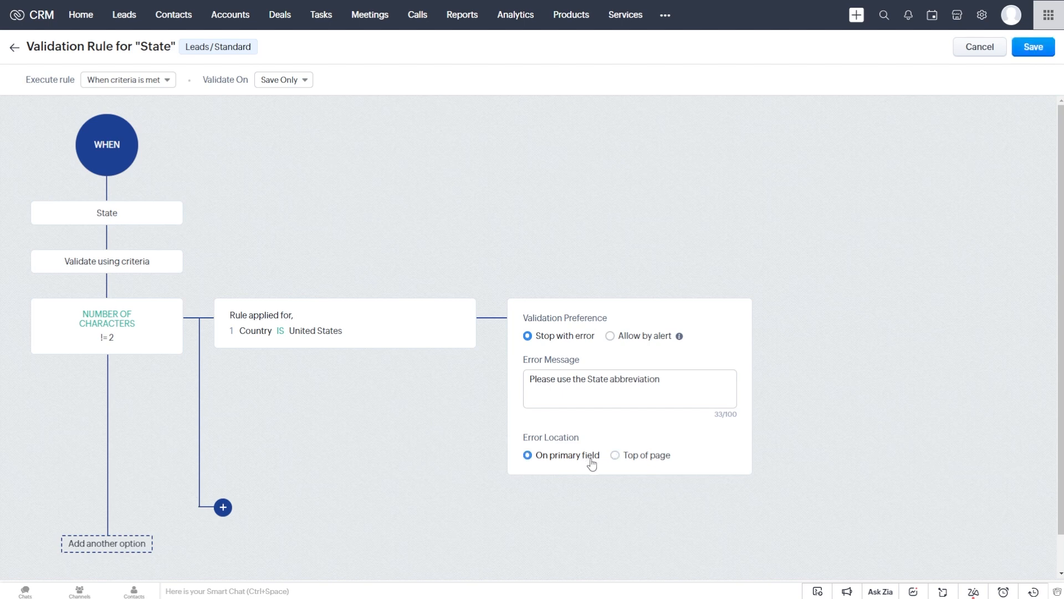
left_click(1031, 48)
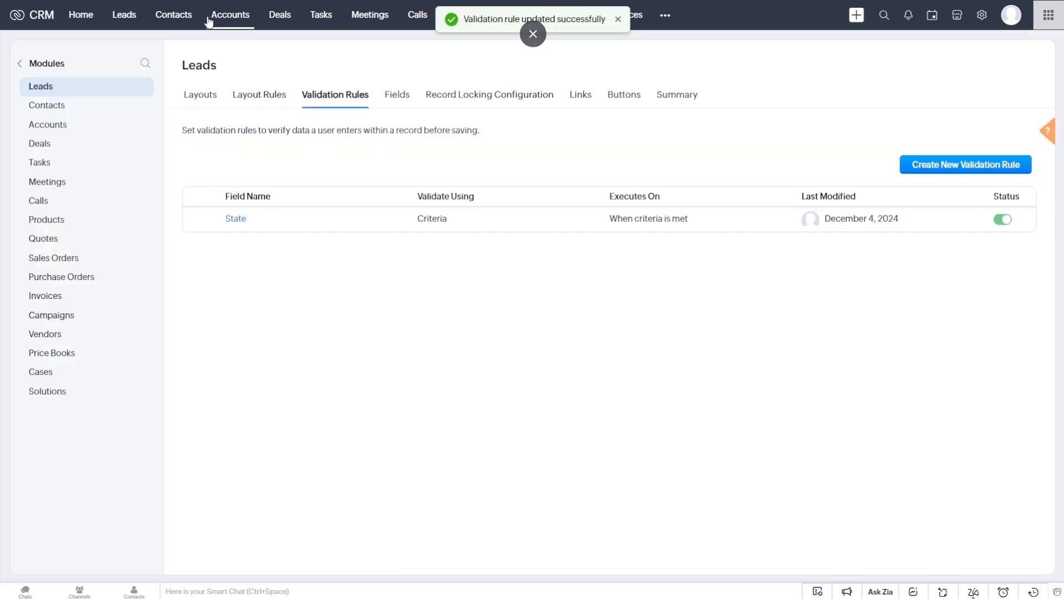
Open the sample lead for Rangoni Of Florence and try to save "New York" as its State.
left_click(129, 16)
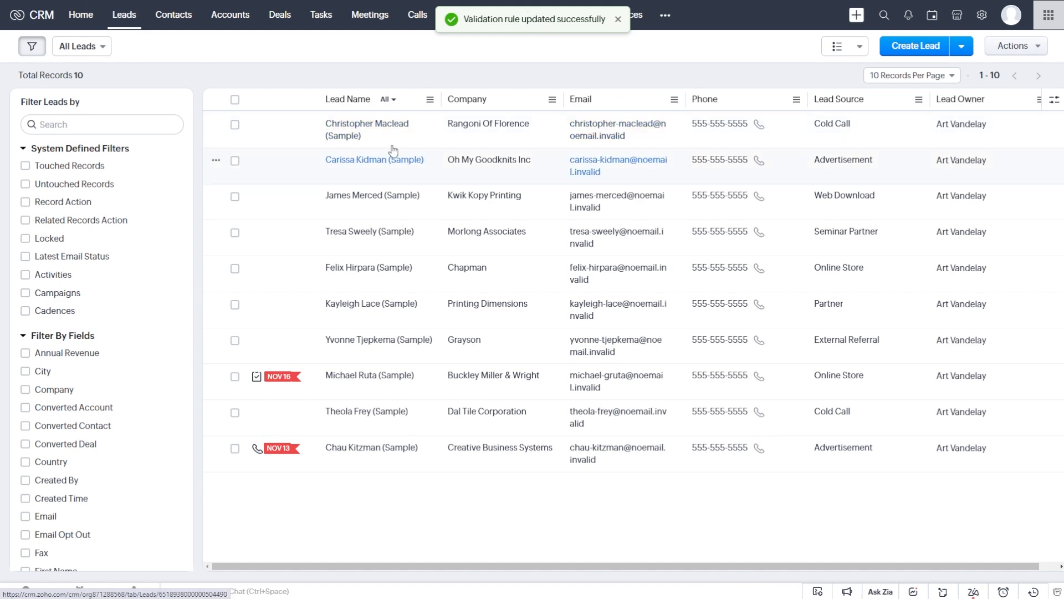
left_click(355, 136)
scroll(466, 318, "down", 8)
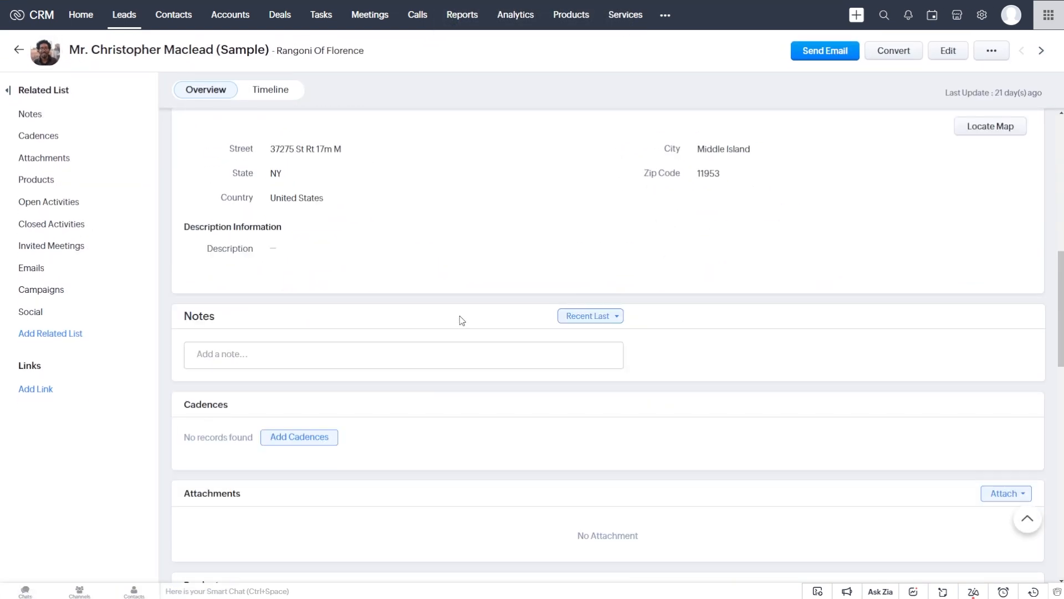
scroll(677, 313, "up", 2)
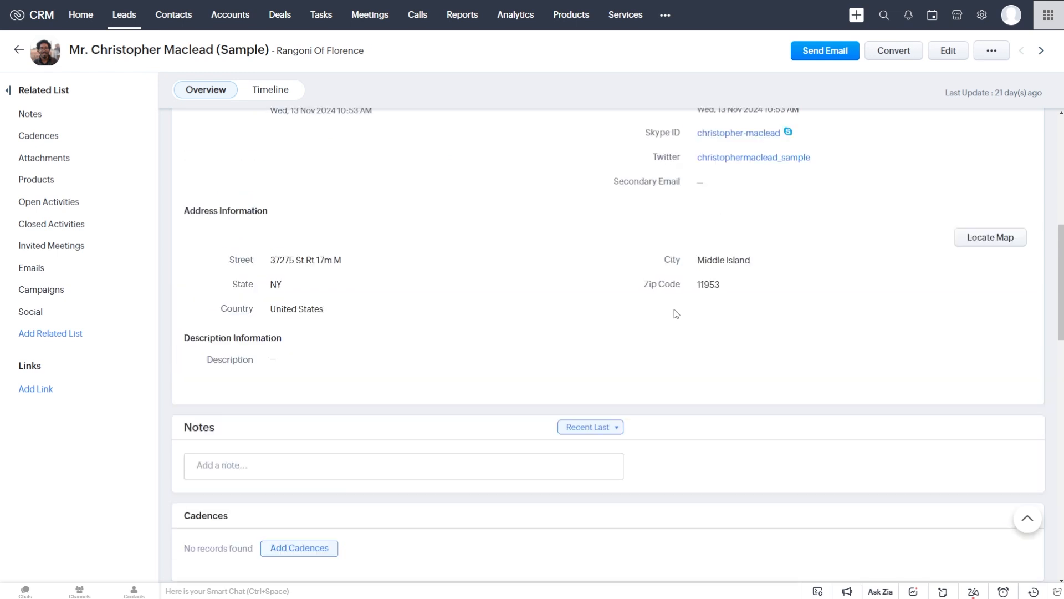
left_click(336, 297)
type("New York")
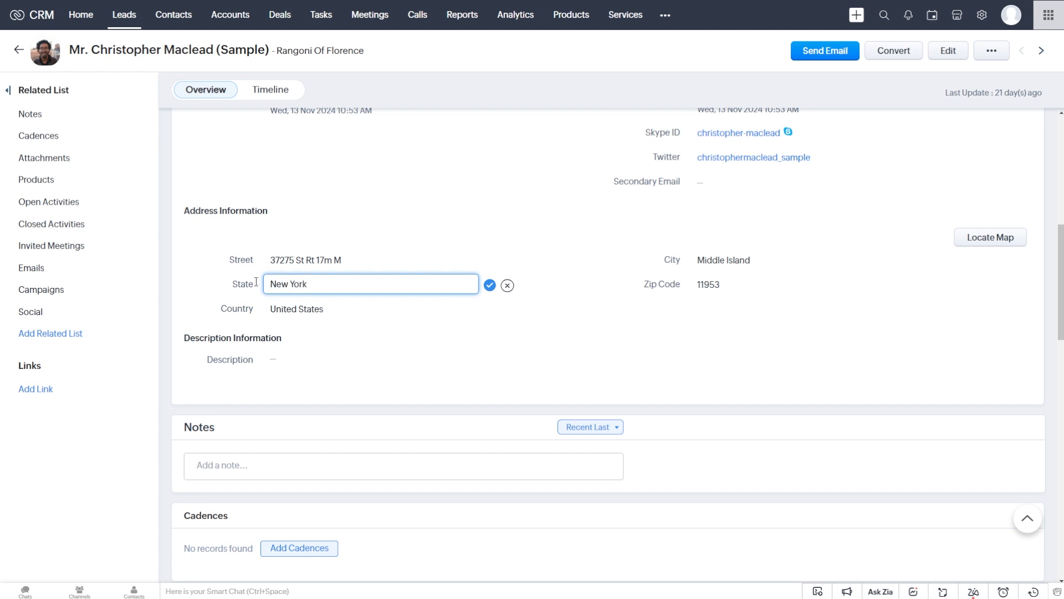
left_click(488, 289)
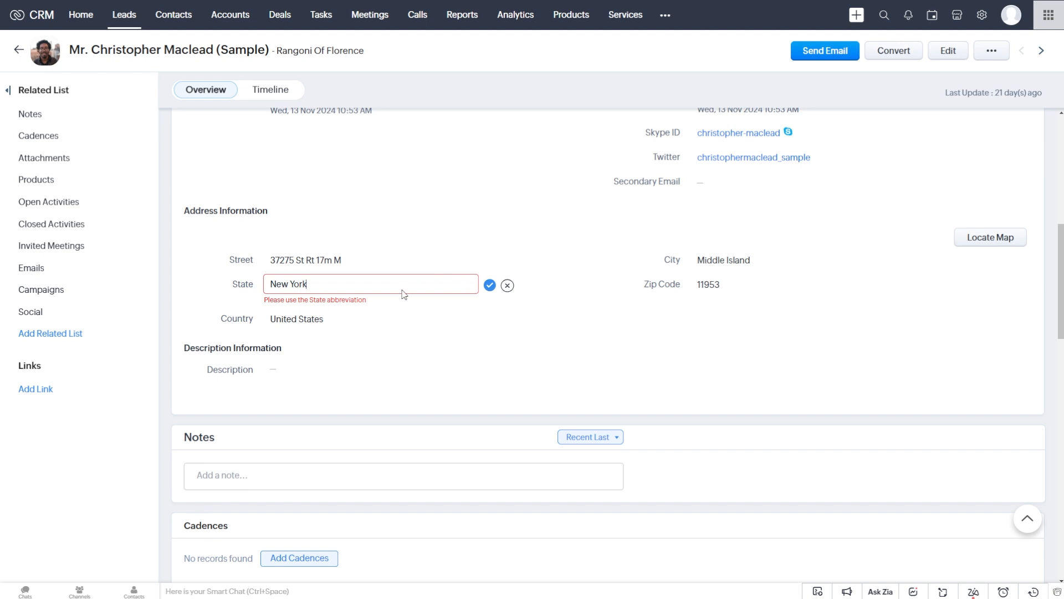
Replace the lead's State with "NY" and save the field.
left_click_drag(308, 284, 279, 282)
type("NY")
left_click(490, 286)
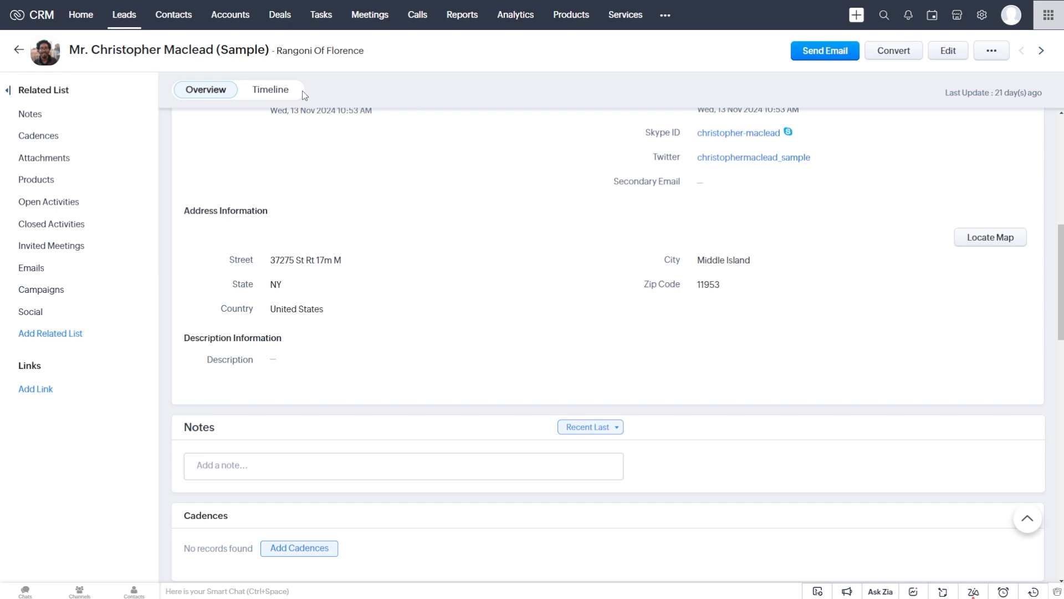
Open the Printing Dimensions deal in the Proposal/Price Quote stage of the Deals module.
left_click(280, 17)
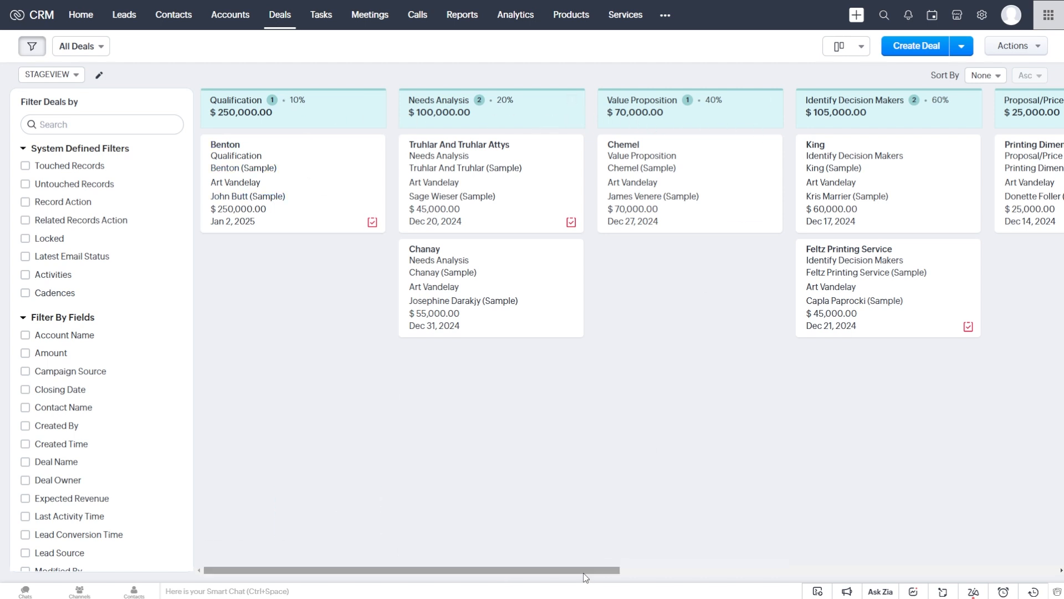
left_click_drag(587, 572, 565, 572)
left_click_drag(531, 570, 783, 549)
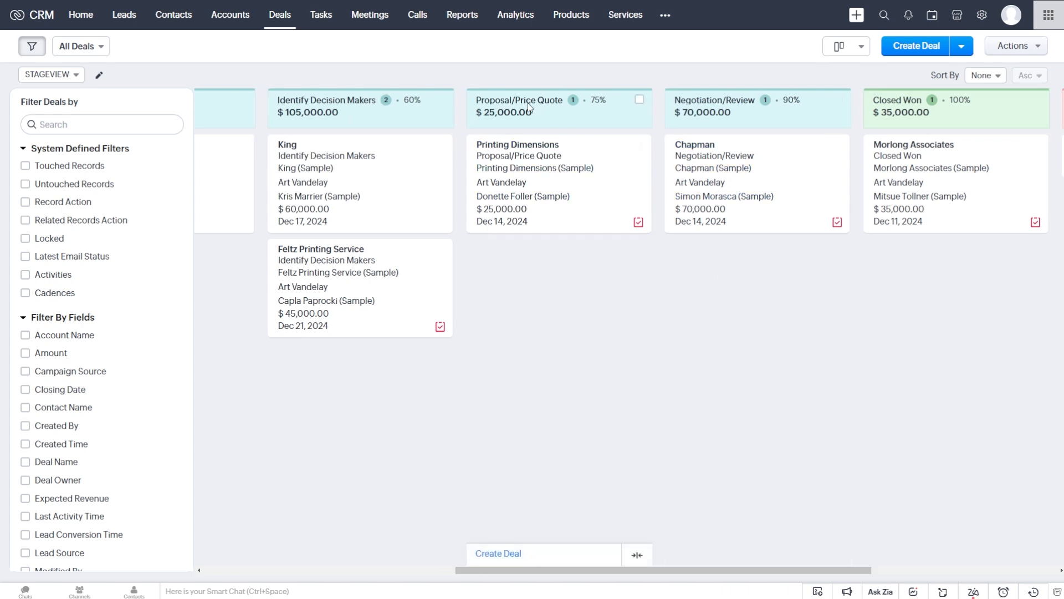
left_click(527, 146)
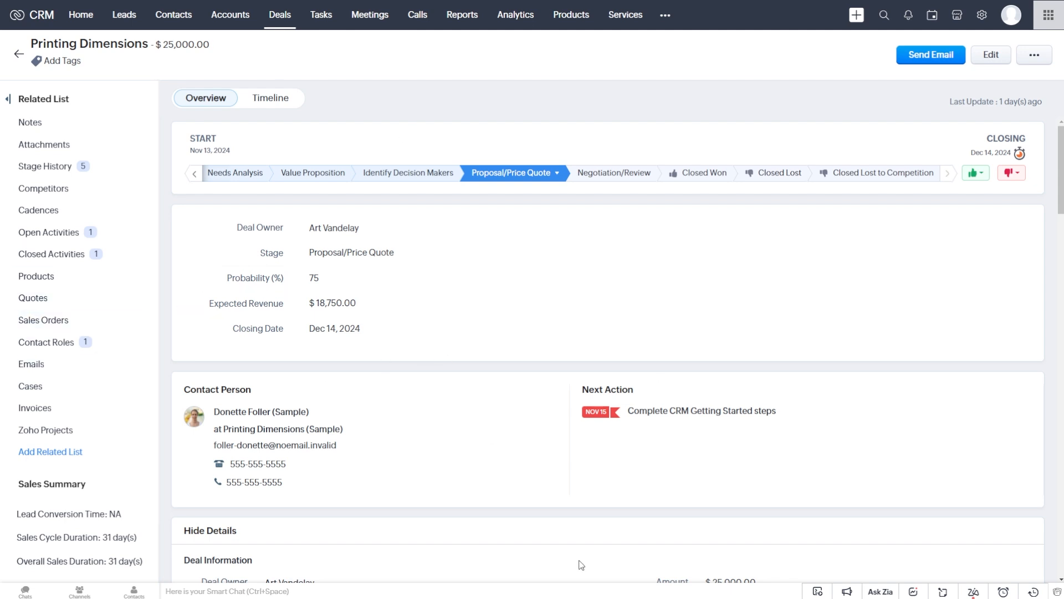
Start a new quote from the Printing Dimensions deal, examine its form and discard it.
mouse_move(104, 308)
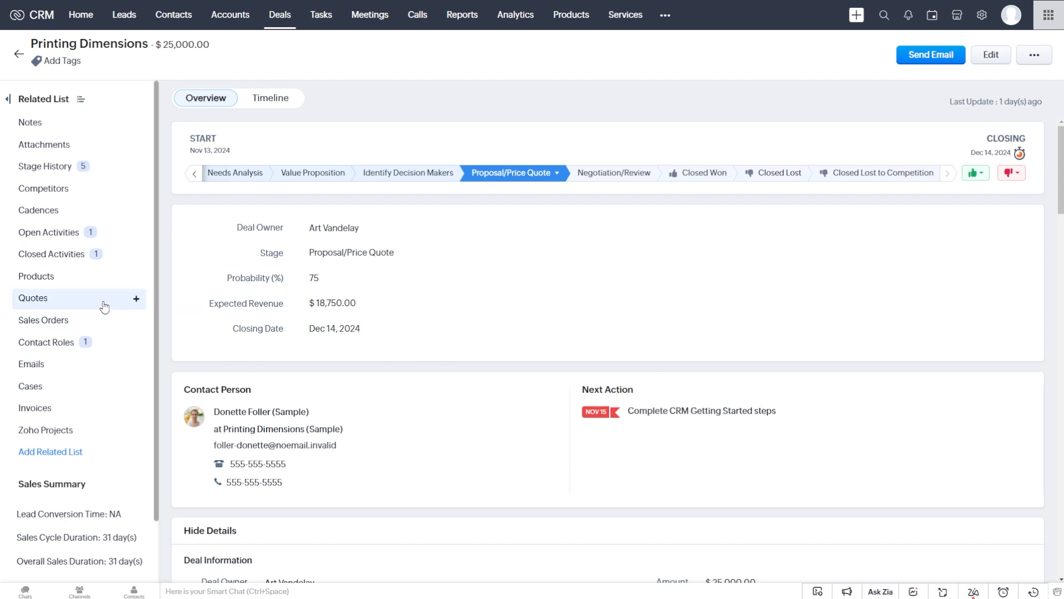
left_click(139, 302)
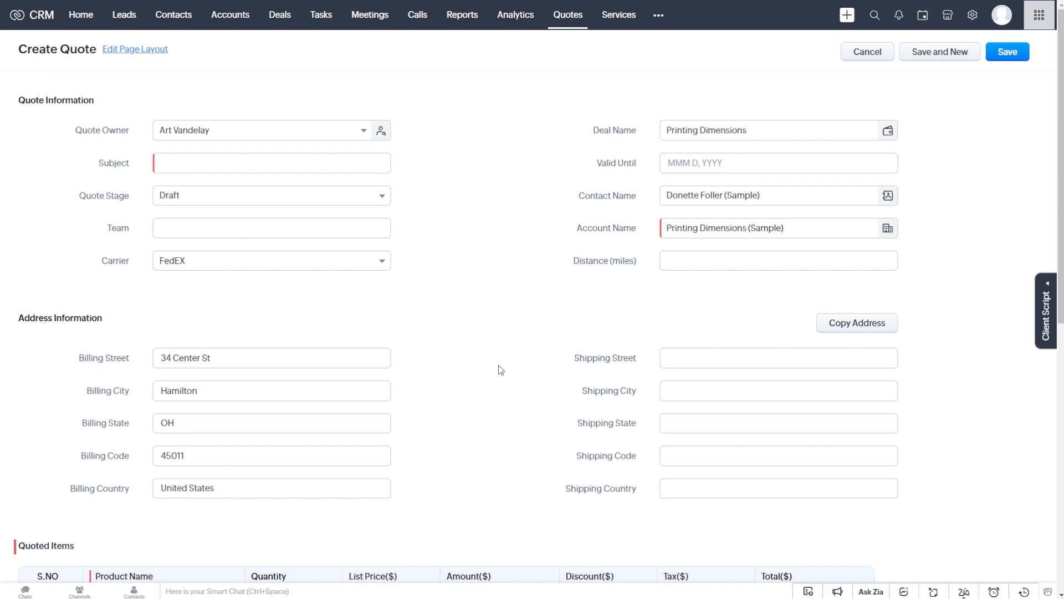
scroll(497, 365, "down", 2)
scroll(550, 258, "up", 2)
left_click(855, 55)
left_click(571, 327)
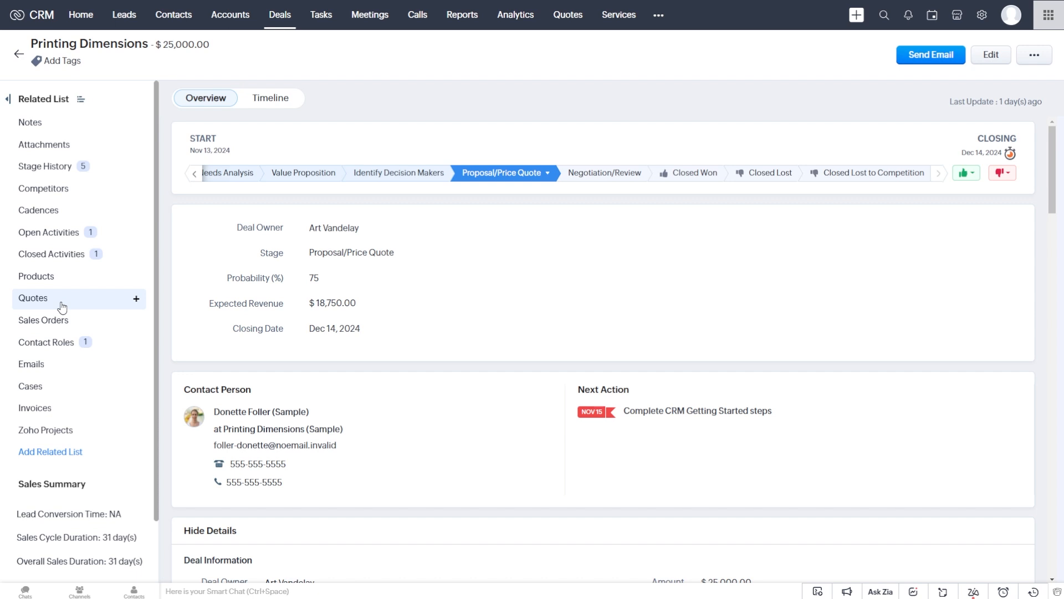
Open the validation rules of the Deals module in the setup.
left_click(985, 16)
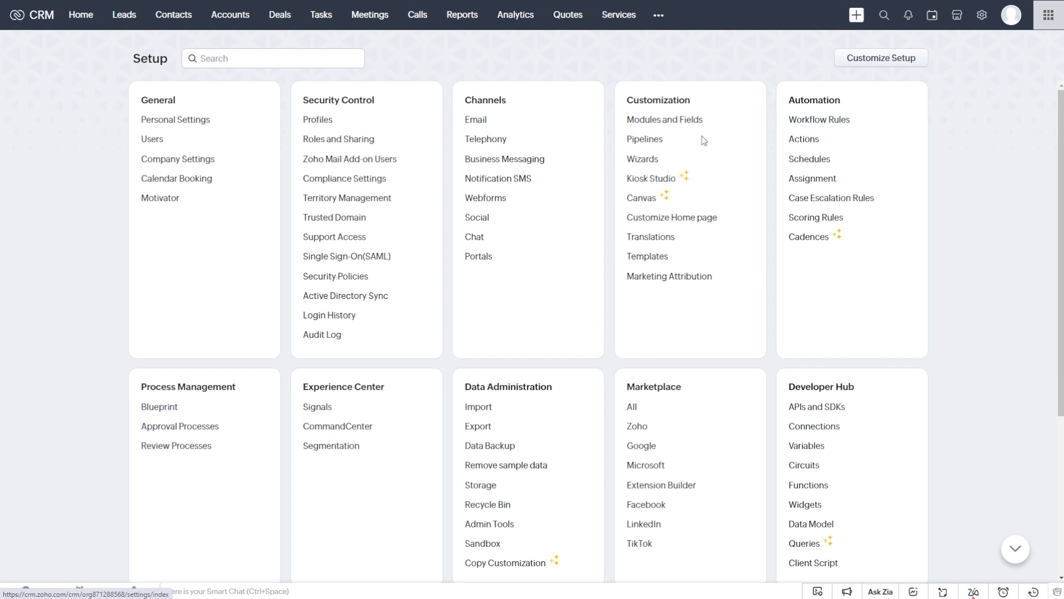
left_click(683, 121)
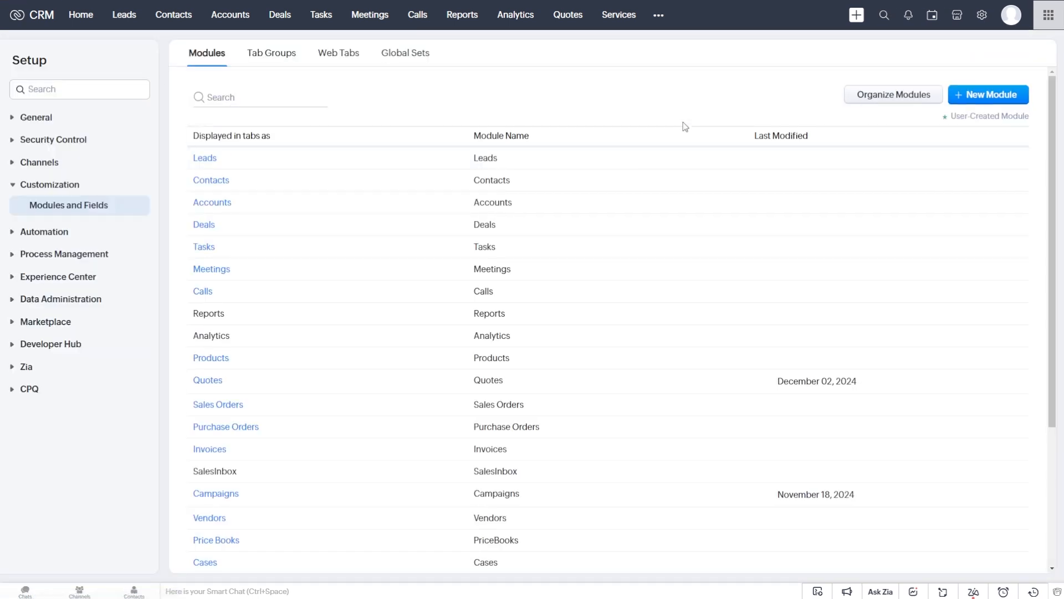
left_click(214, 229)
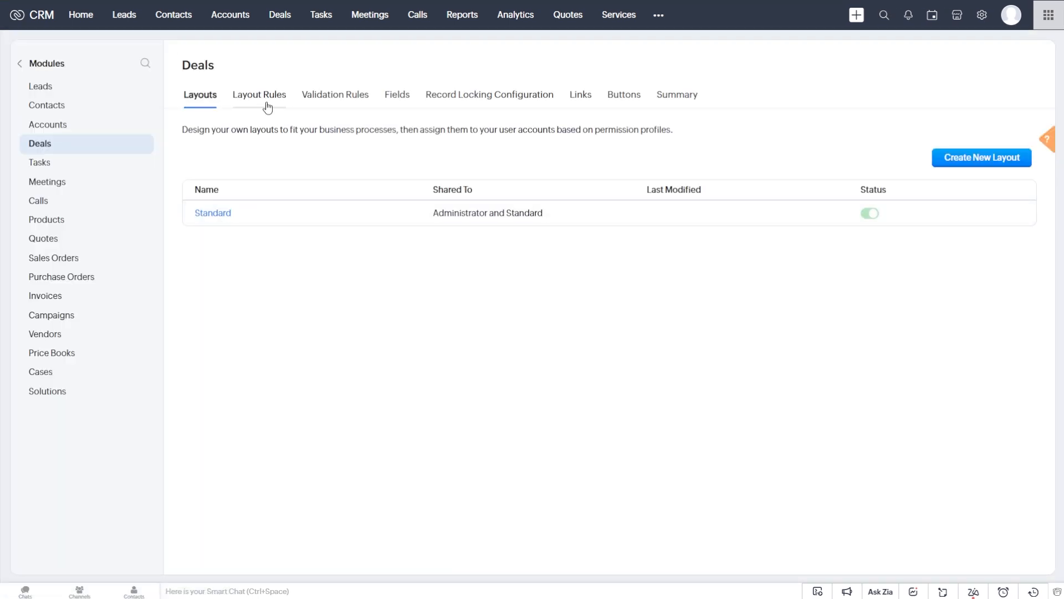
left_click(327, 97)
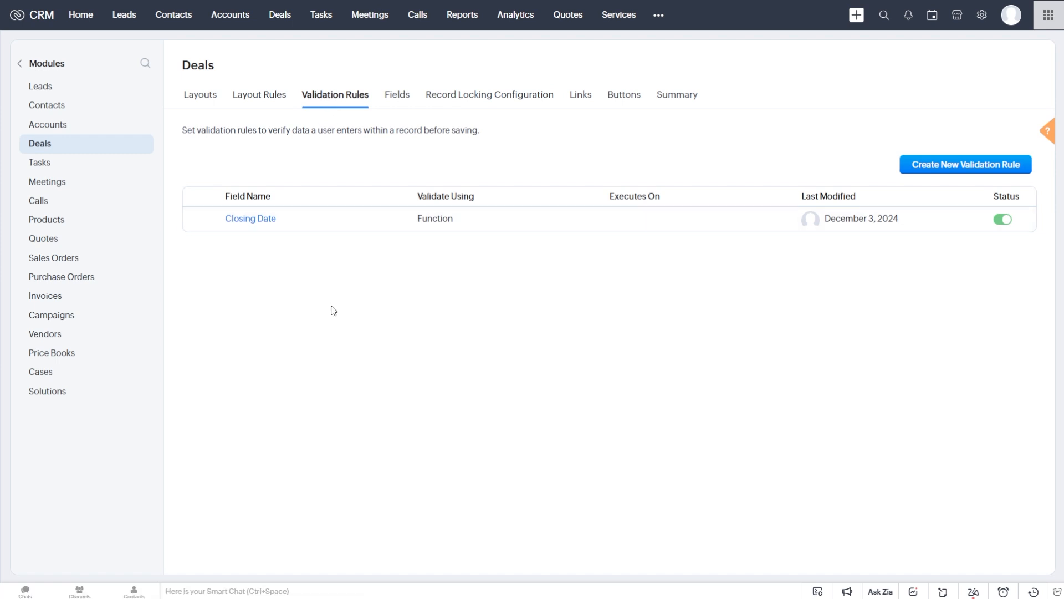
Create a validation rule for the Stage field that uses a function and validates on Save Only.
left_click(969, 166)
left_click(502, 65)
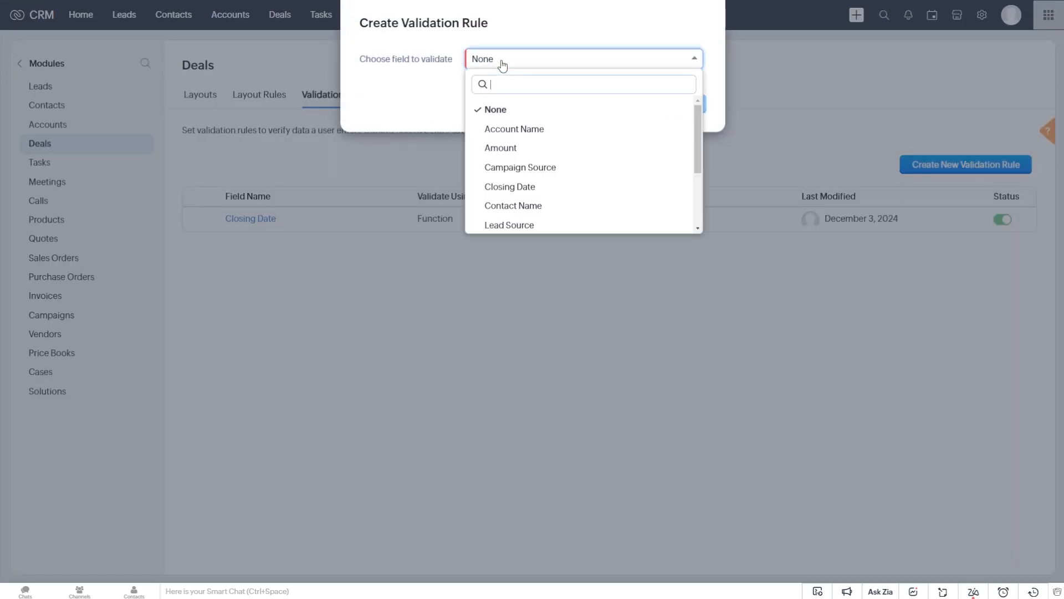
scroll(503, 135, "down", 3)
left_click(520, 207)
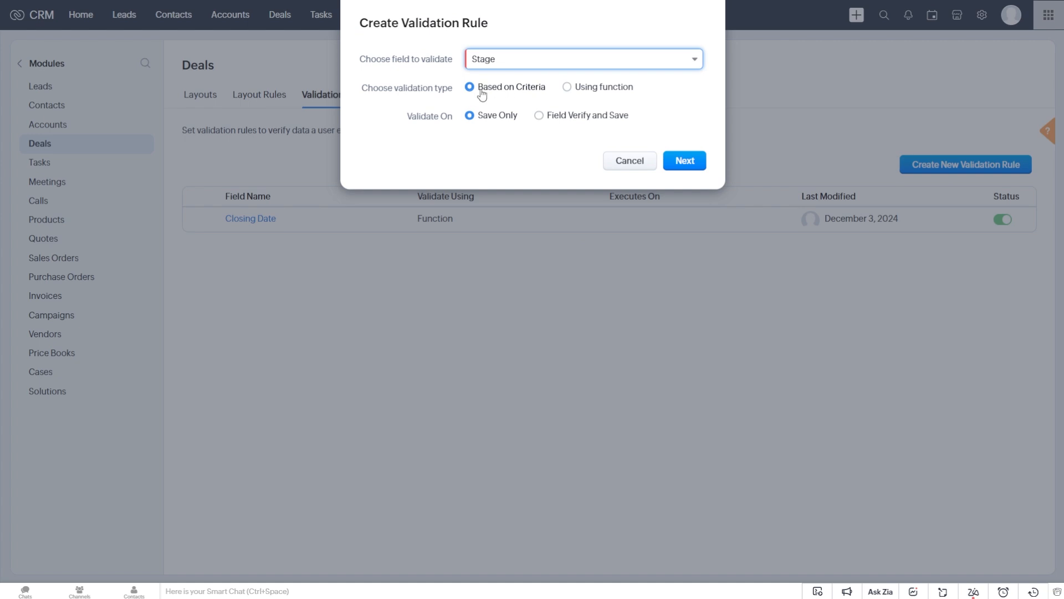
left_click(610, 91)
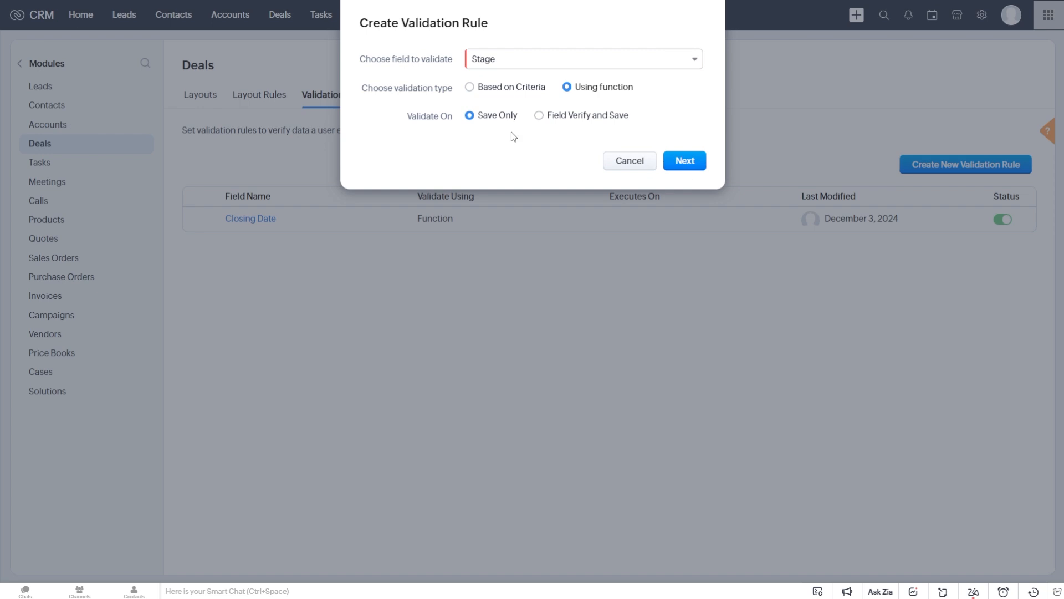
left_click(690, 164)
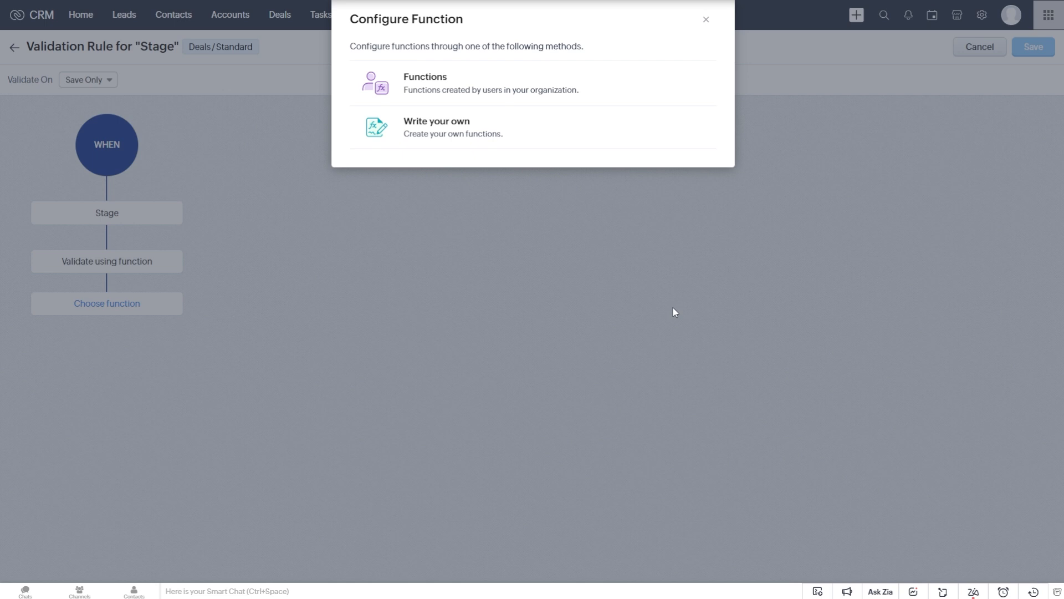
Write a new custom function for the rule, with CheckforQuote as both function name and display name.
left_click(446, 127)
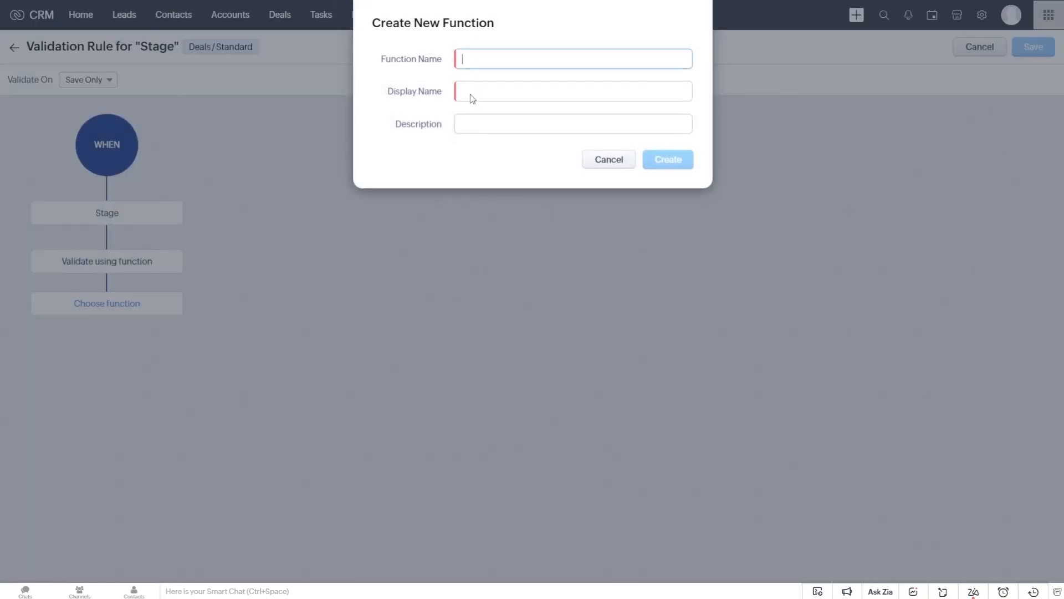
type("Chec")
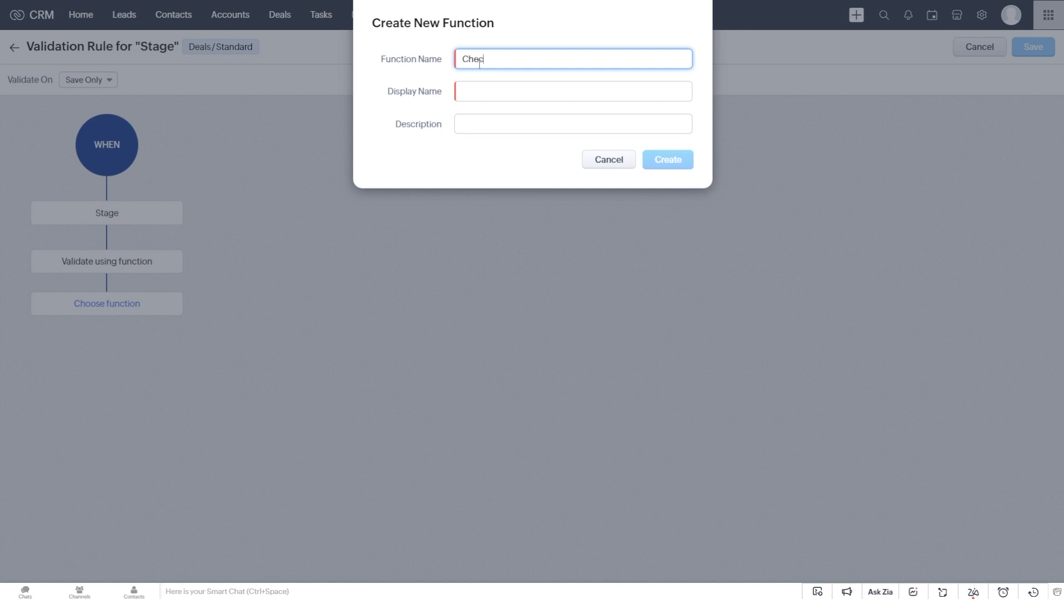
type("kforQuote")
left_click(497, 91)
type("CheckforQuote")
left_click(667, 161)
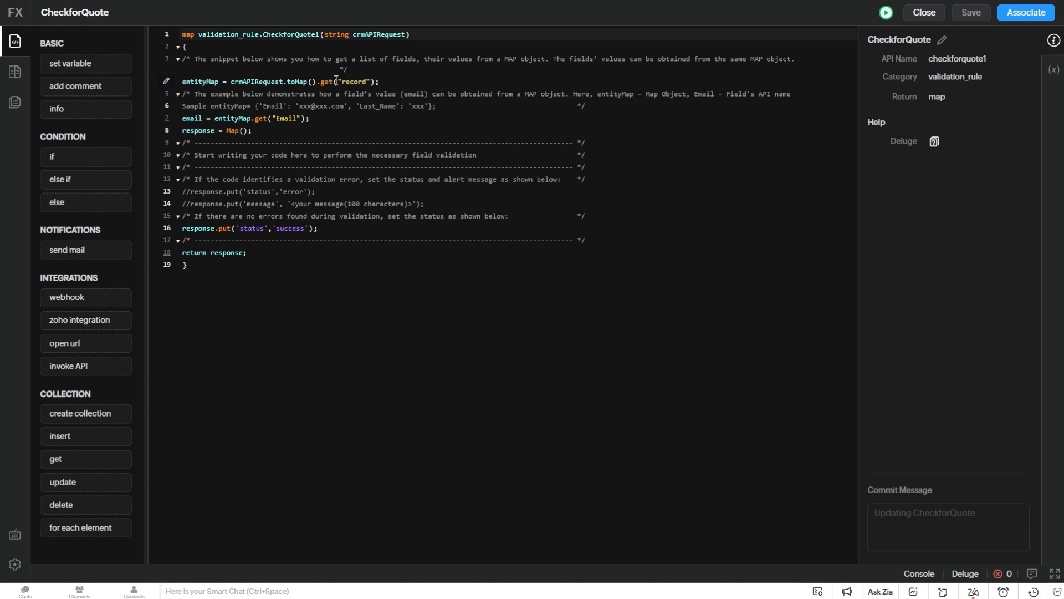
Delete the two explanatory template comments around the entityMap line, including the leftover comment end mark.
left_click_drag(356, 69, 182, 67)
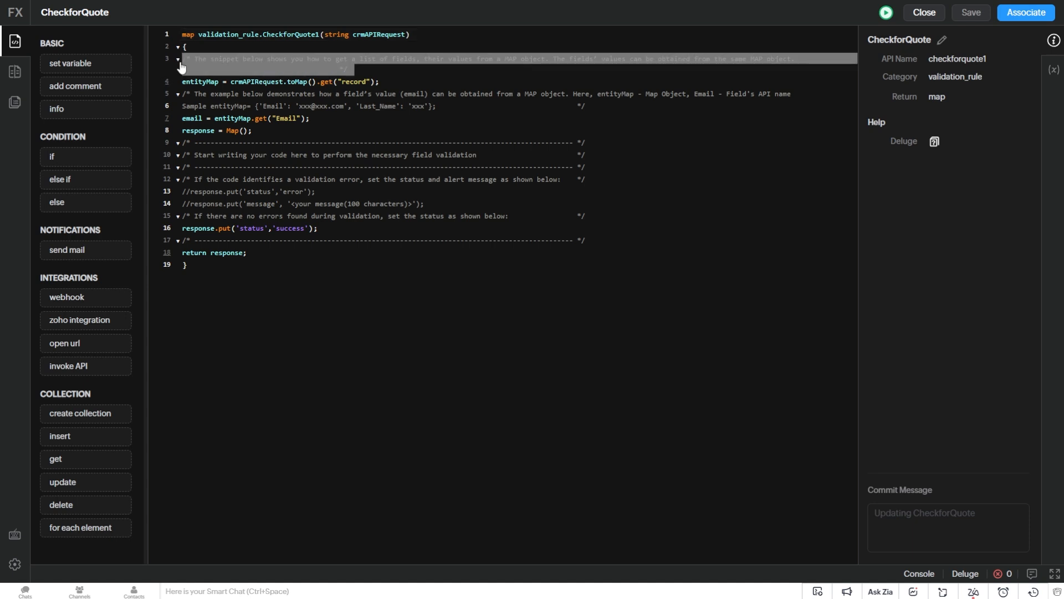
key("BackSpace")
key("BackSpace")
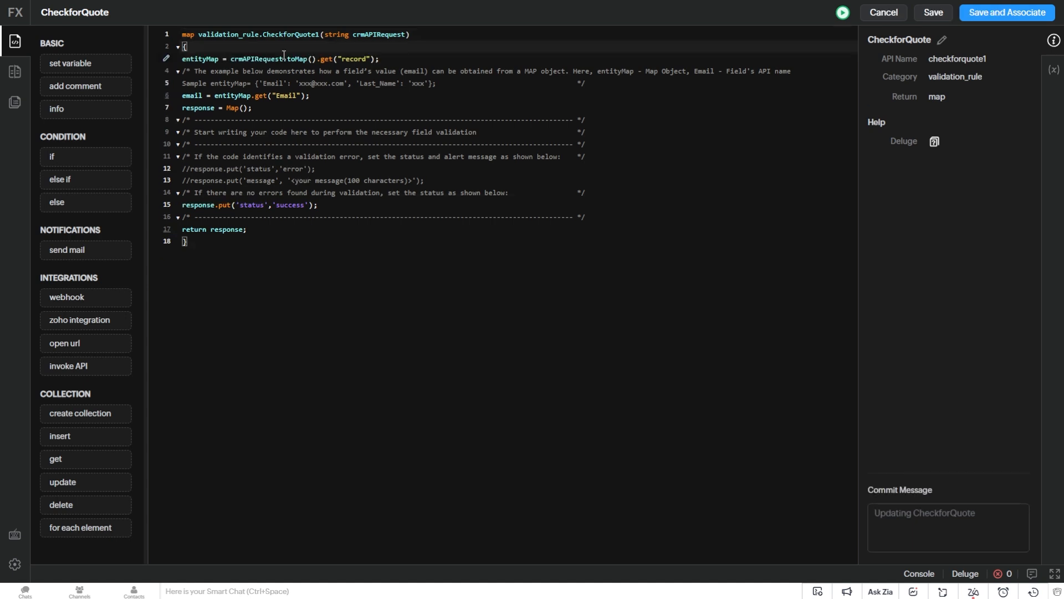
left_click_drag(441, 83, 182, 71)
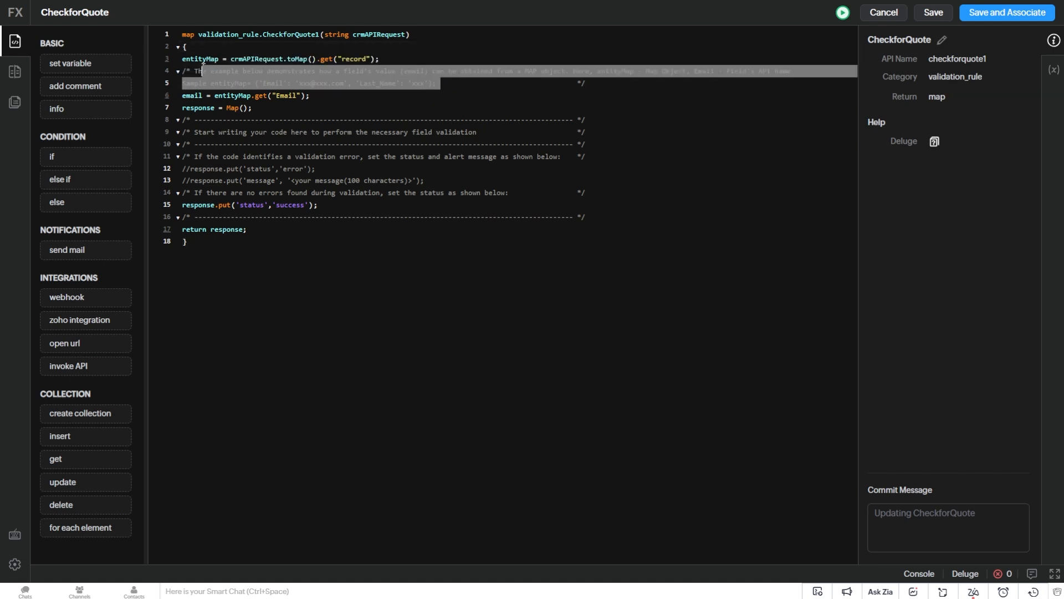
key("BackSpace")
key("BackSpace")
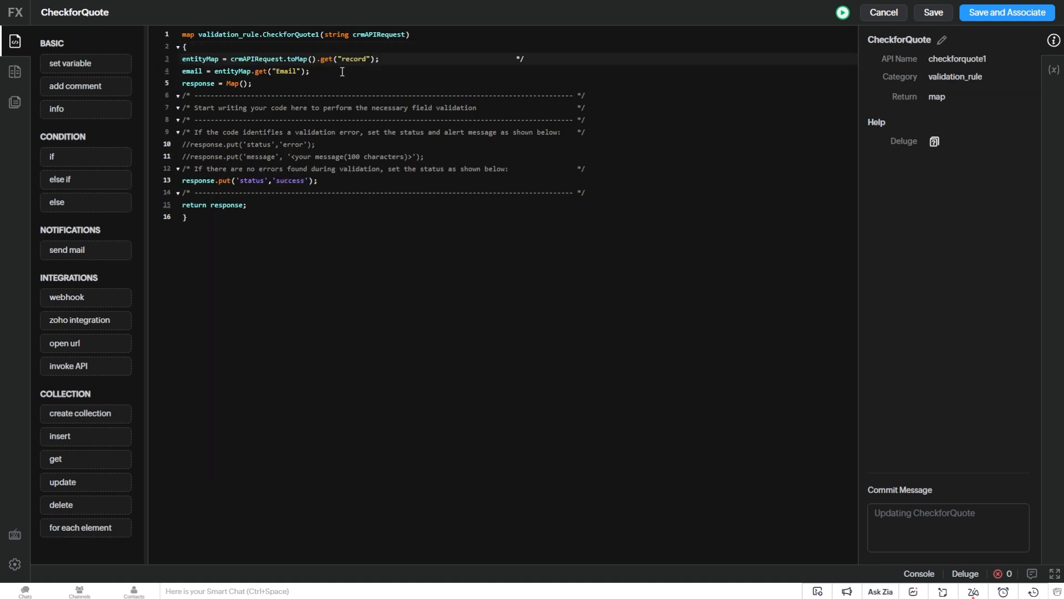
left_click_drag(528, 58, 515, 58)
key("BackSpace")
Change the sample email line to stage = entityMap.get("Stage");.
left_click_drag(202, 72, 185, 78)
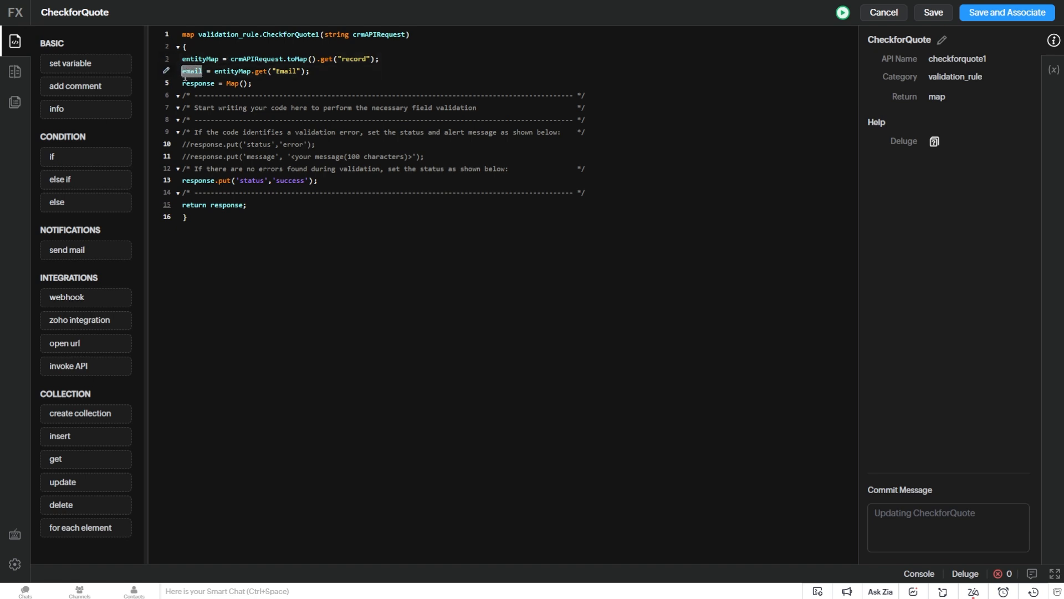
type("stage")
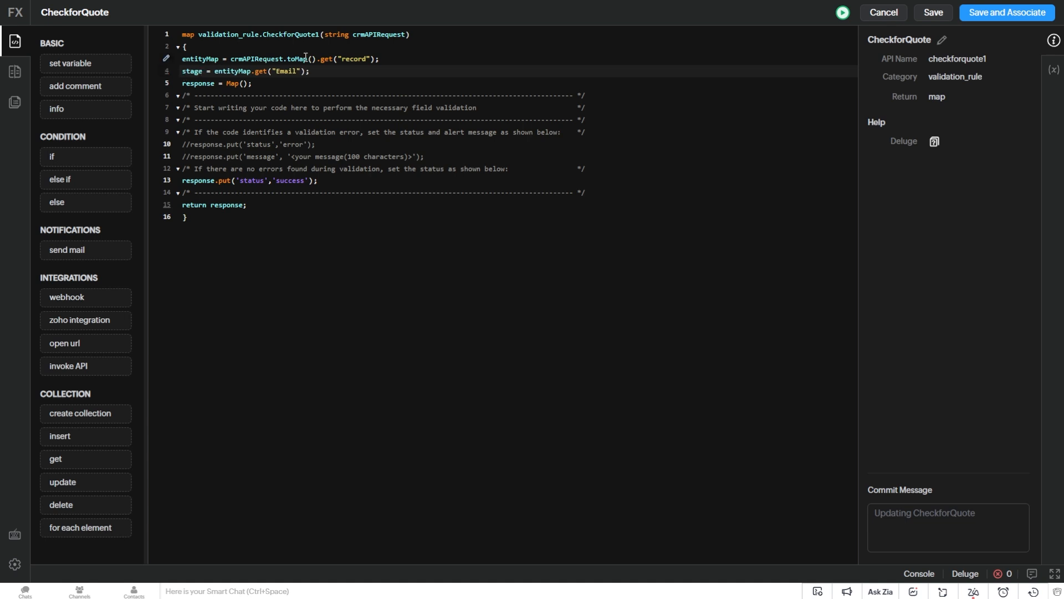
left_click_drag(295, 74, 278, 74)
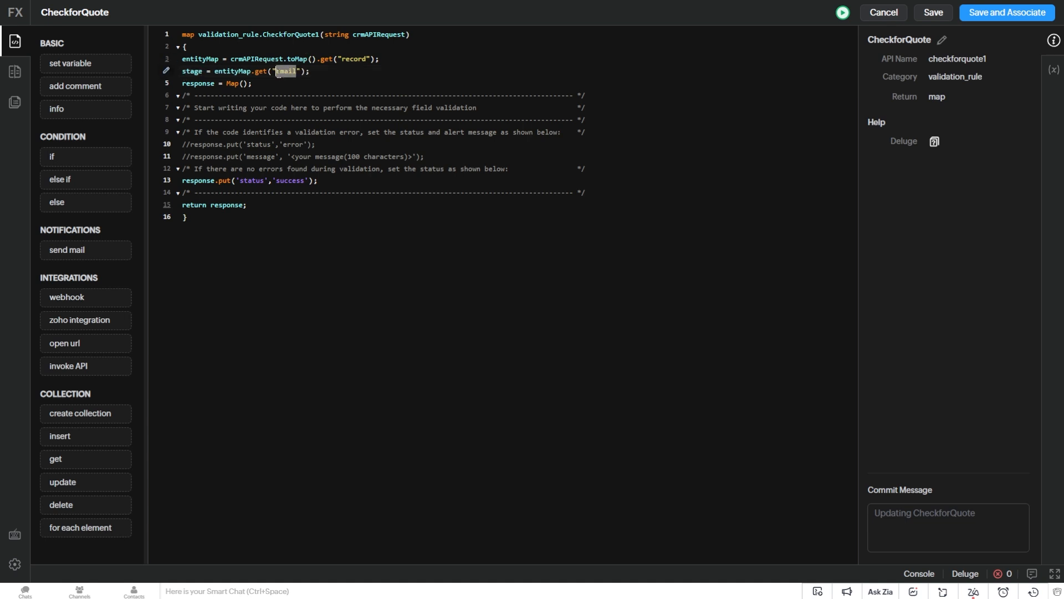
type("stage")
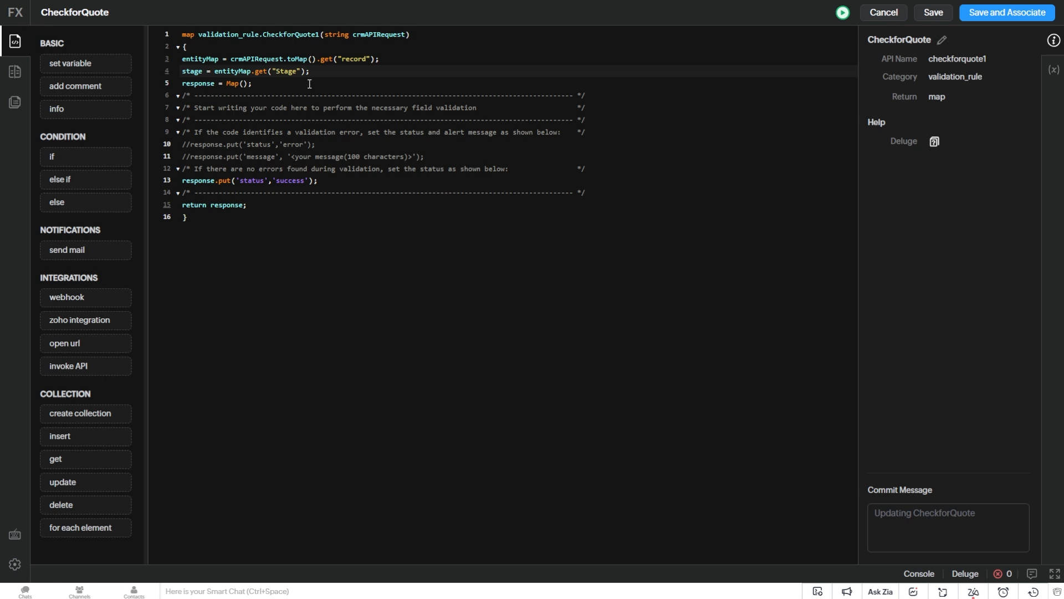
Add the line deal_id = entityMap.get("id"); below the stage variable.
left_click(325, 71)
key("Return")
type("d")
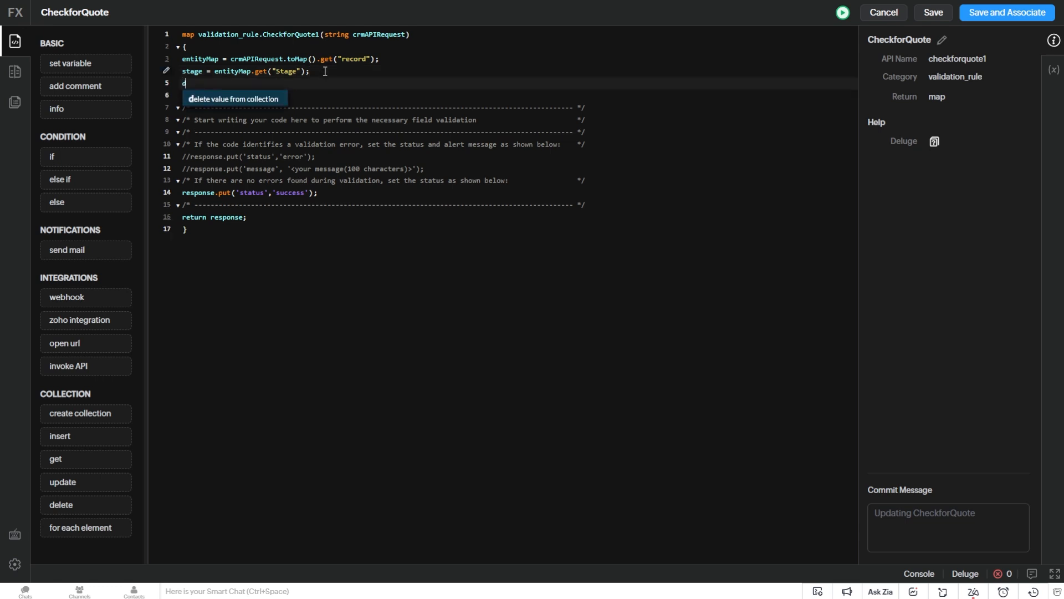
type("eal_id")
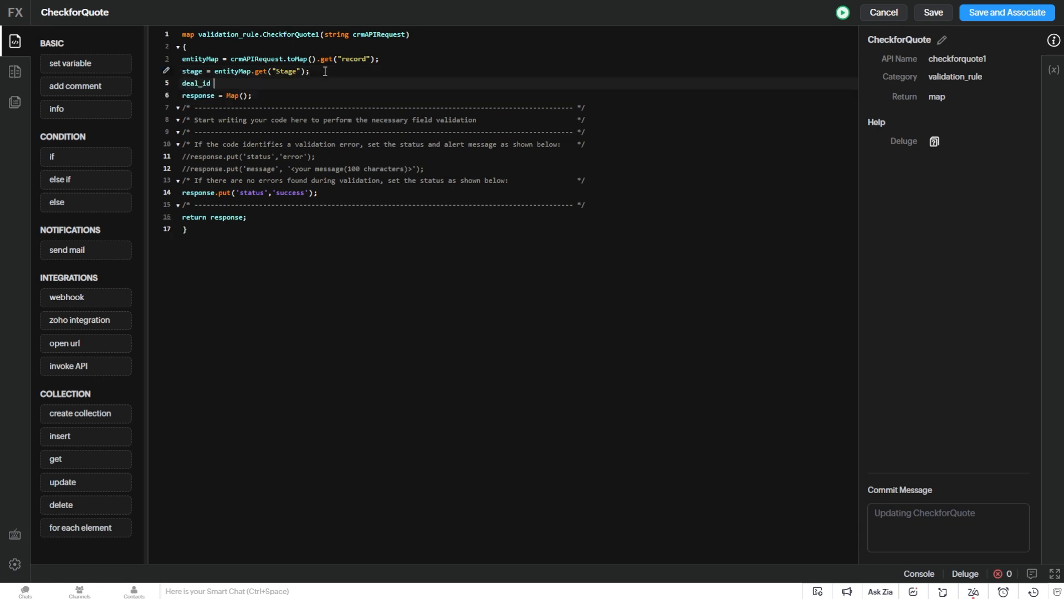
type(" = entityMap.get(\"id\");")
Uncomment the error status and message responses and delete all remaining template comments.
left_click_drag(425, 168, 194, 157)
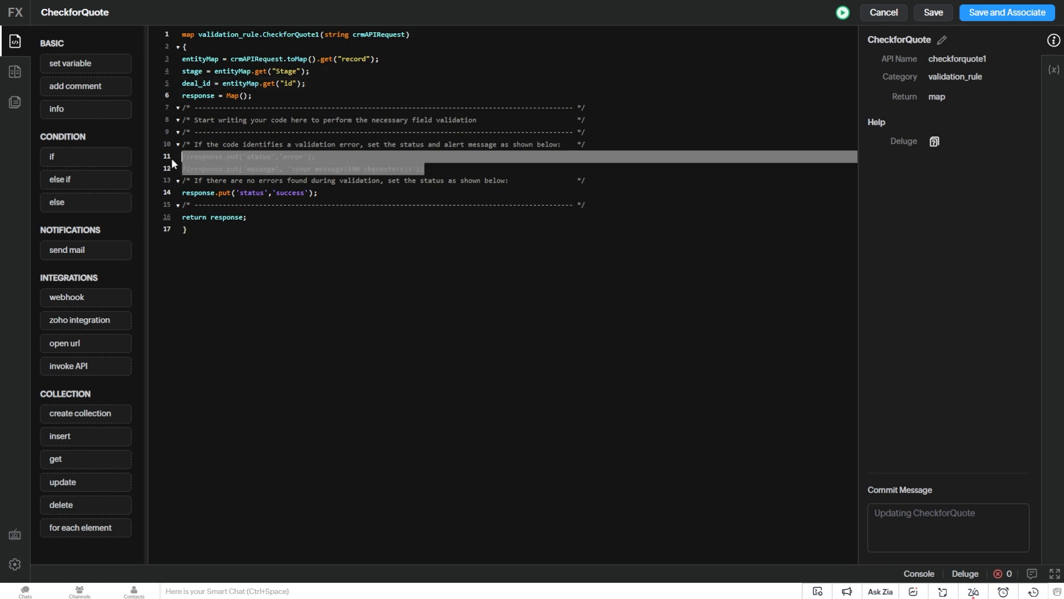
key("ctrl+slash")
left_click_drag(593, 178, 182, 181)
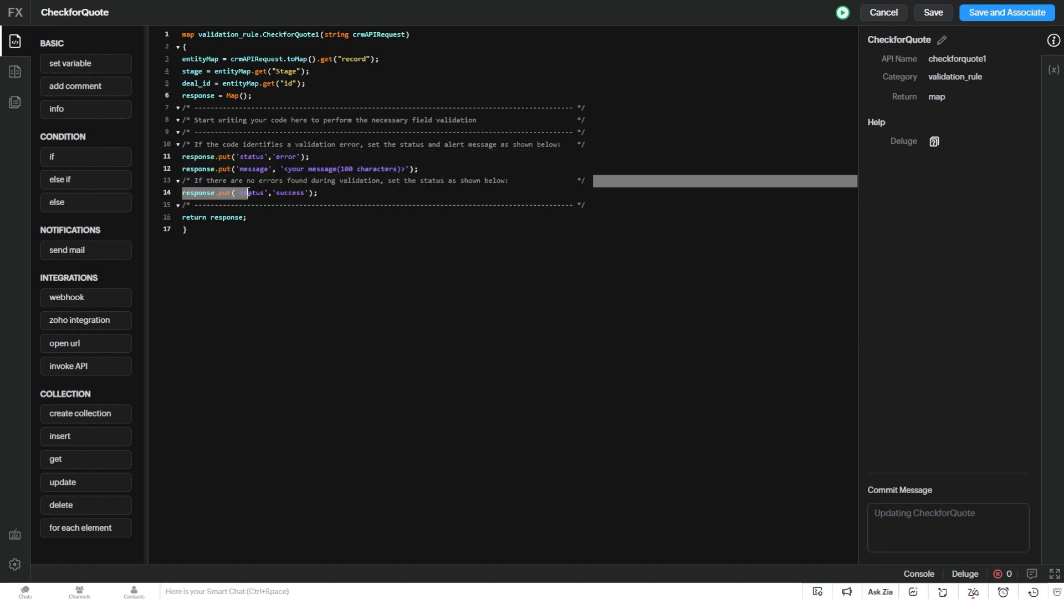
key("BackSpace")
left_click_drag(592, 206, 176, 207)
key("BackSpace")
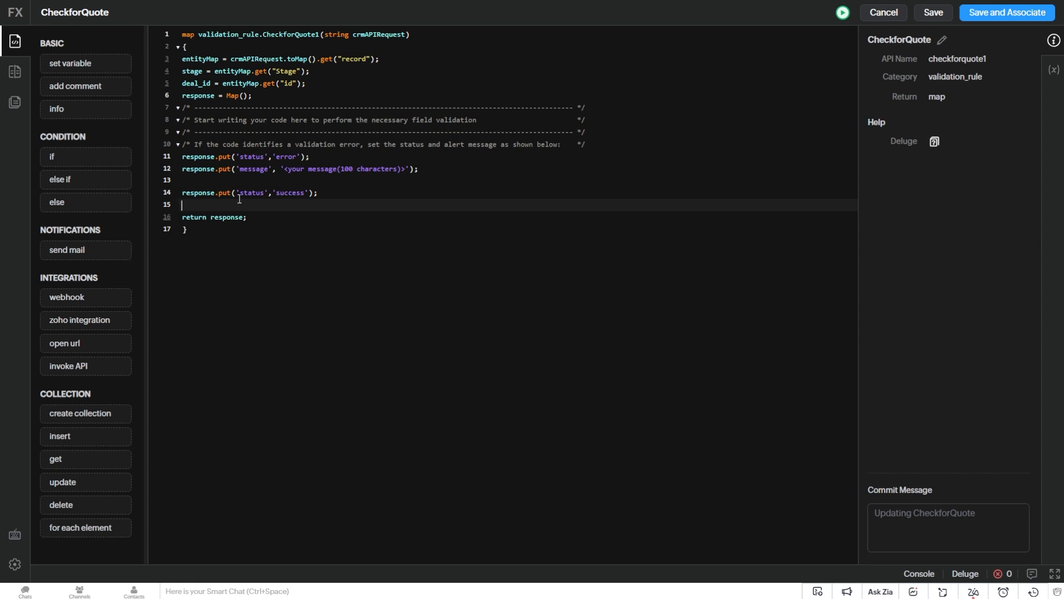
left_click_drag(592, 143, 189, 108)
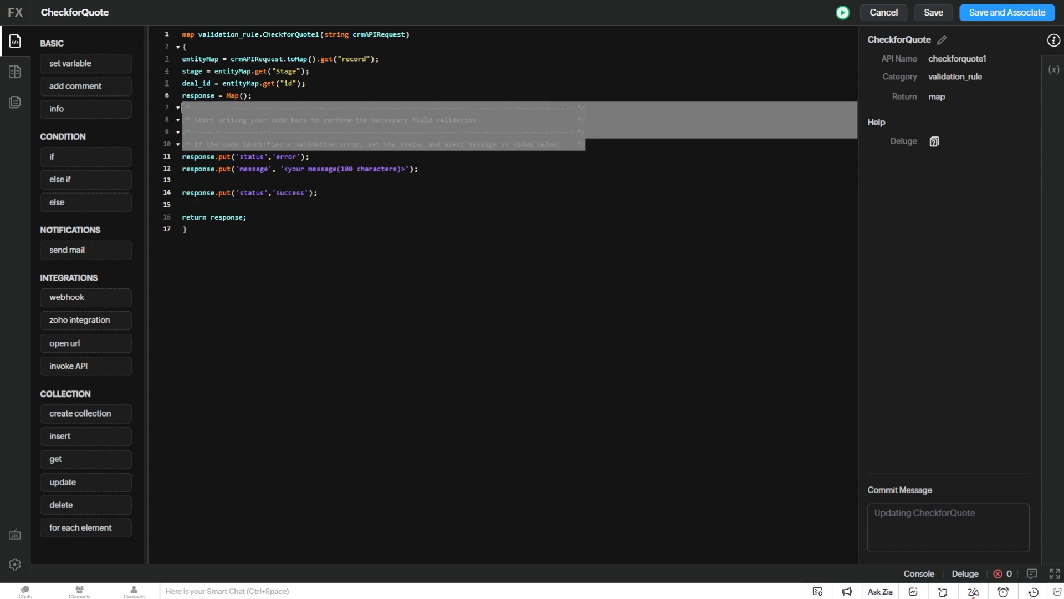
key("BackSpace")
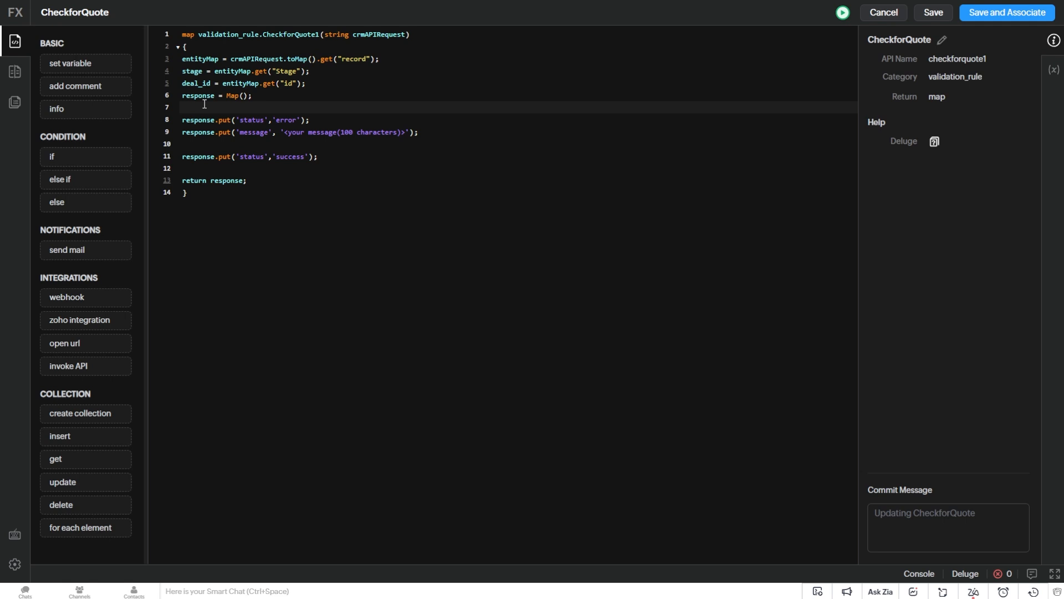
Add an if block below the response map with the condition stage == "Negotiation/Review".
type("if (stage == \"")
left_click(244, 107)
type("Negotiation/Review")
left_click(329, 110)
key("Return")
type("{")
key("Return")
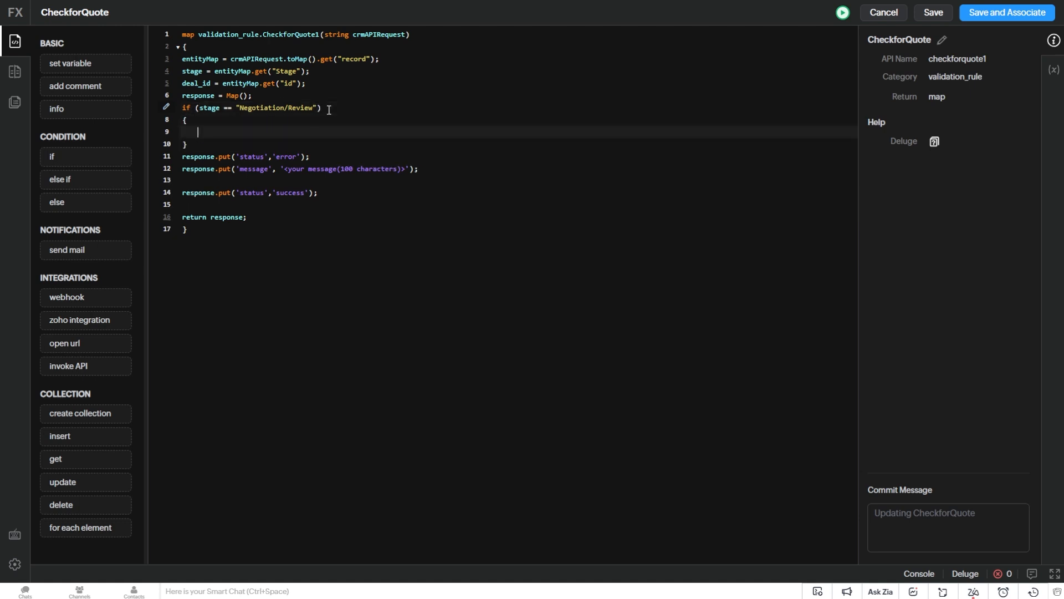
Insert the comment "// quote check" inside the if block.
type("// c")
type("quote check")
left_click(219, 132)
key("BackSpace")
key("End")
Add an else block with an empty body line after the if block.
left_click(219, 149)
key("Return")
type("else")
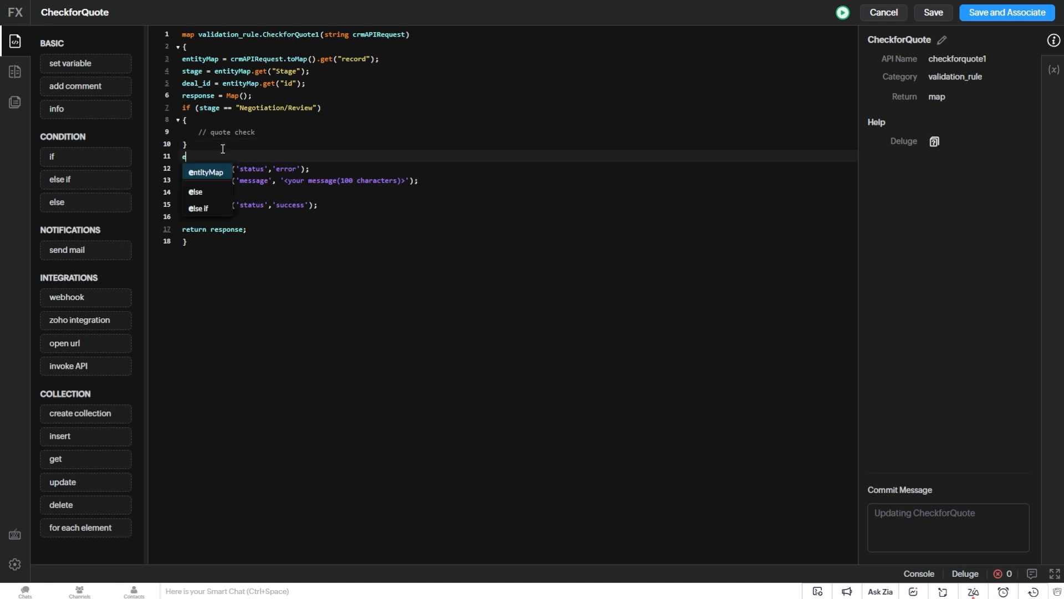
key("Return")
key("Up")
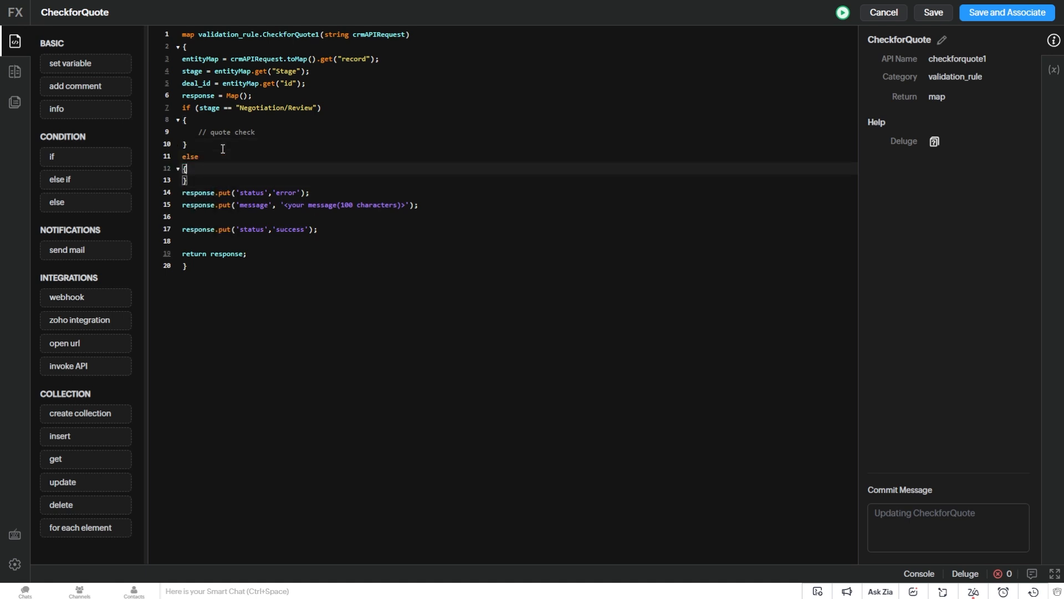
key("Return")
Move the success status response into the else block.
left_click_drag(318, 242, 182, 243)
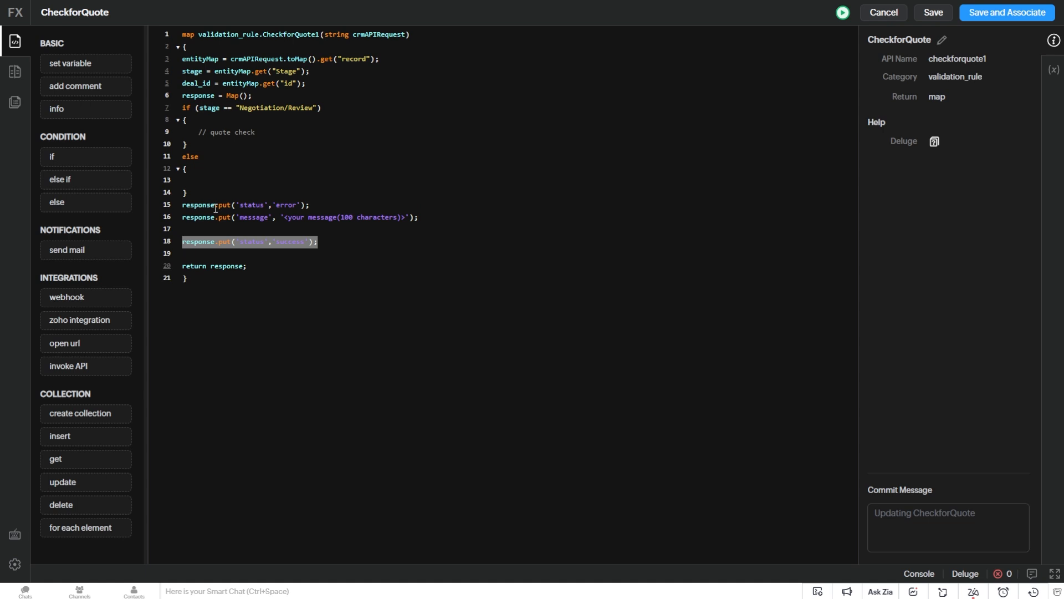
key("ctrl+x")
left_click(209, 177)
key("ctrl+v")
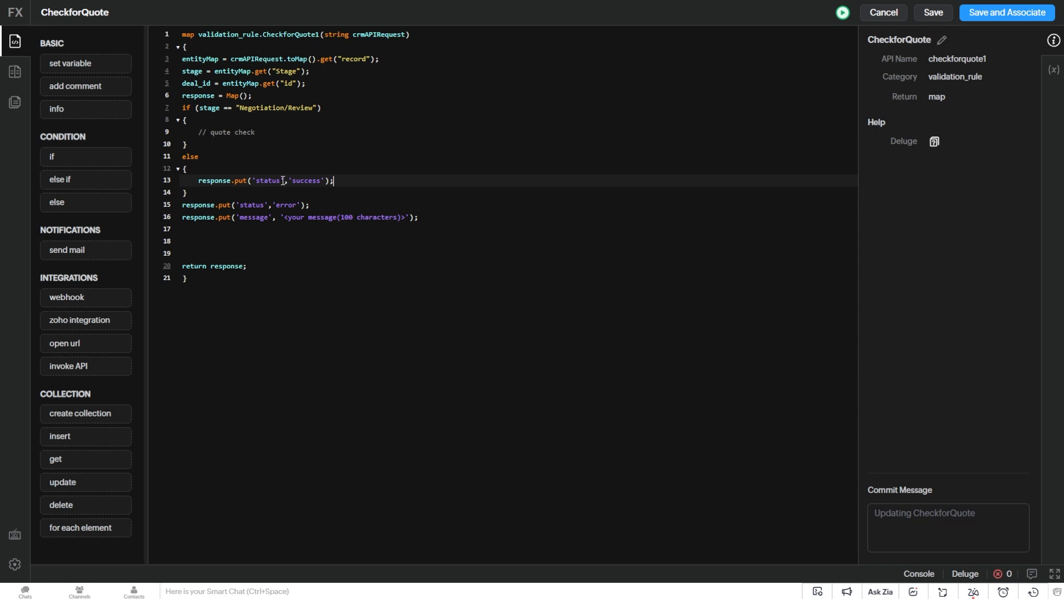
Below the quote check comment, assign a zoho.crm.getRelatedRecords call to the variable relQuotes.
left_click(267, 132)
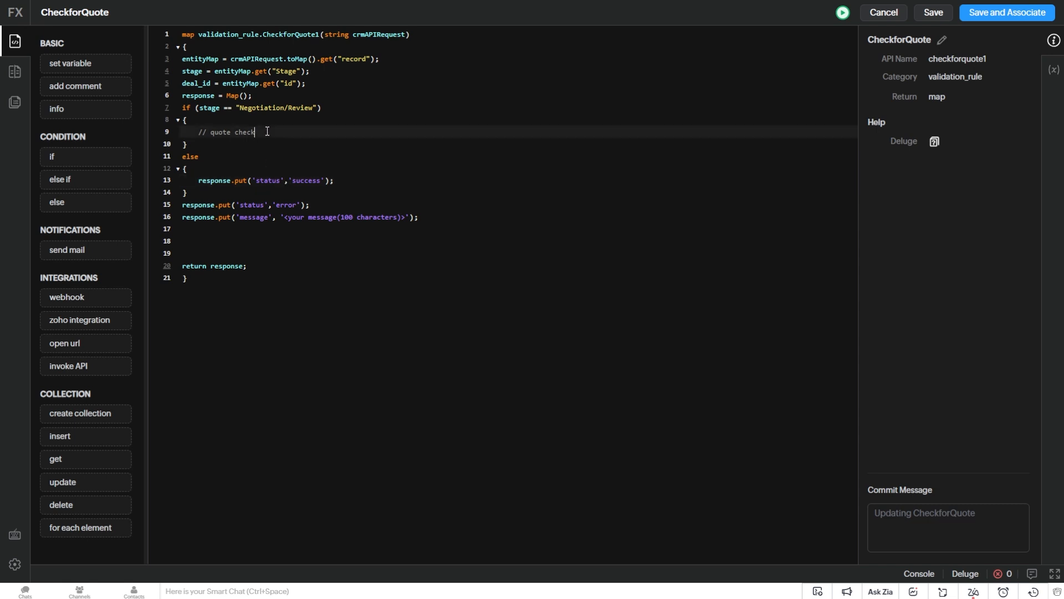
key("Return")
type("rel")
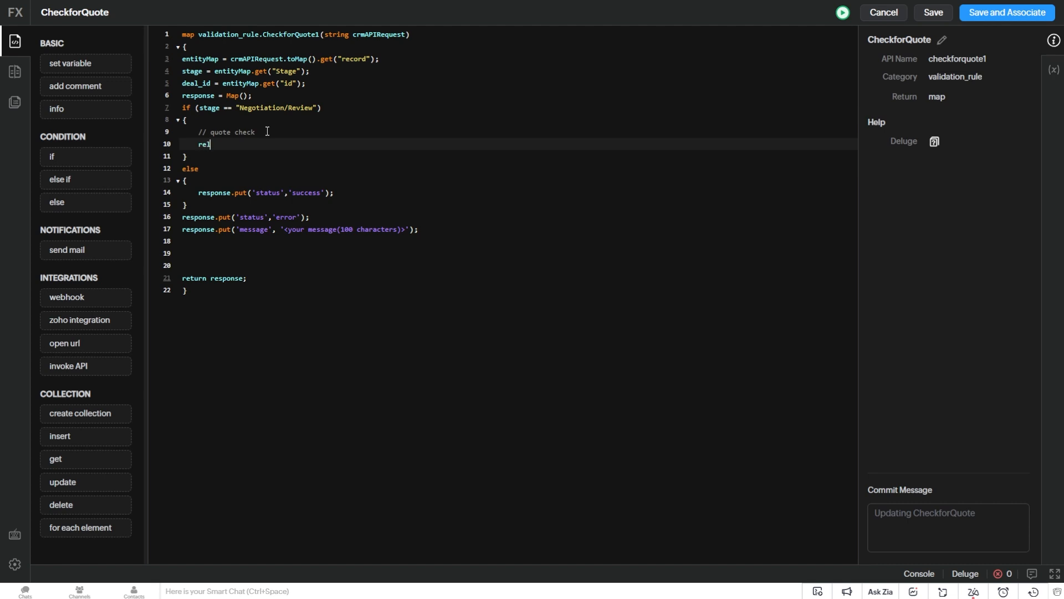
type("Quotes = zoho.crm")
key("BackSpace")
key("BackSpace")
type("m.")
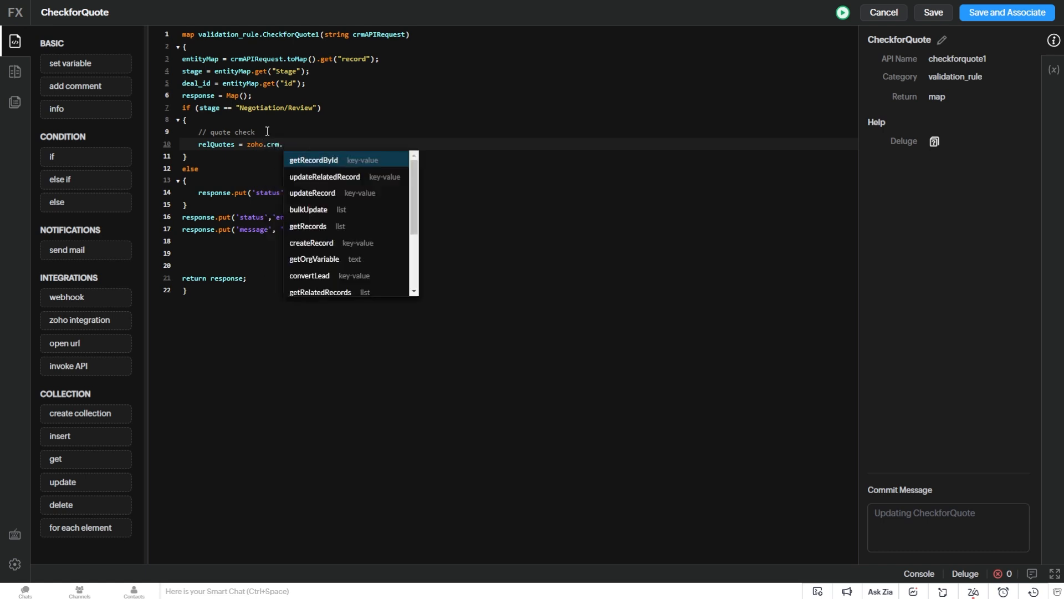
type("get")
left_click(356, 209)
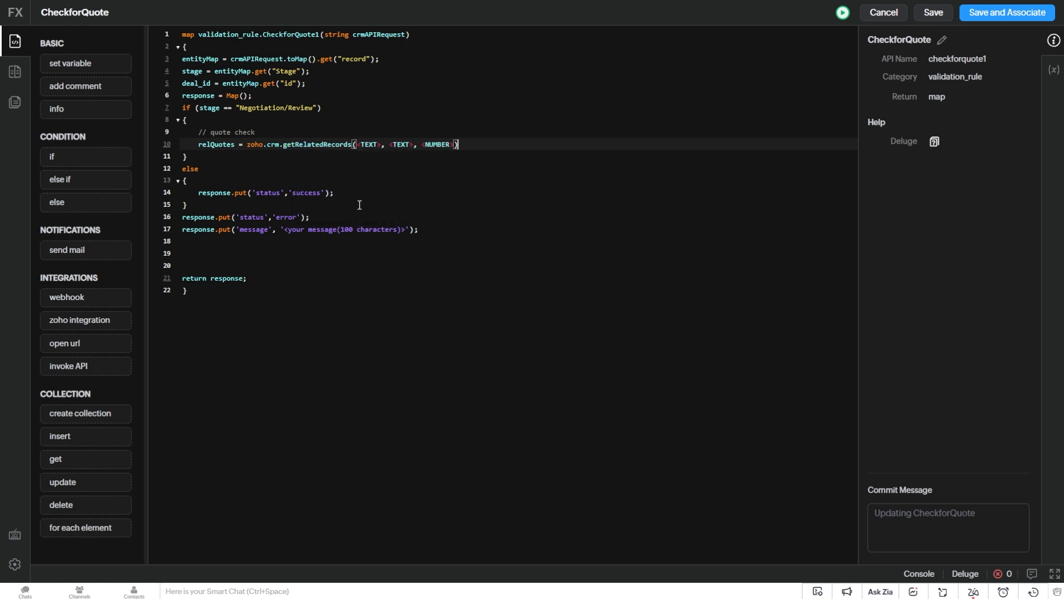
Fill the getRelatedRecords arguments with "Quotes", "Deals" and deal_id, and end the statement with a semicolon.
left_click(367, 150)
type("\"Quo")
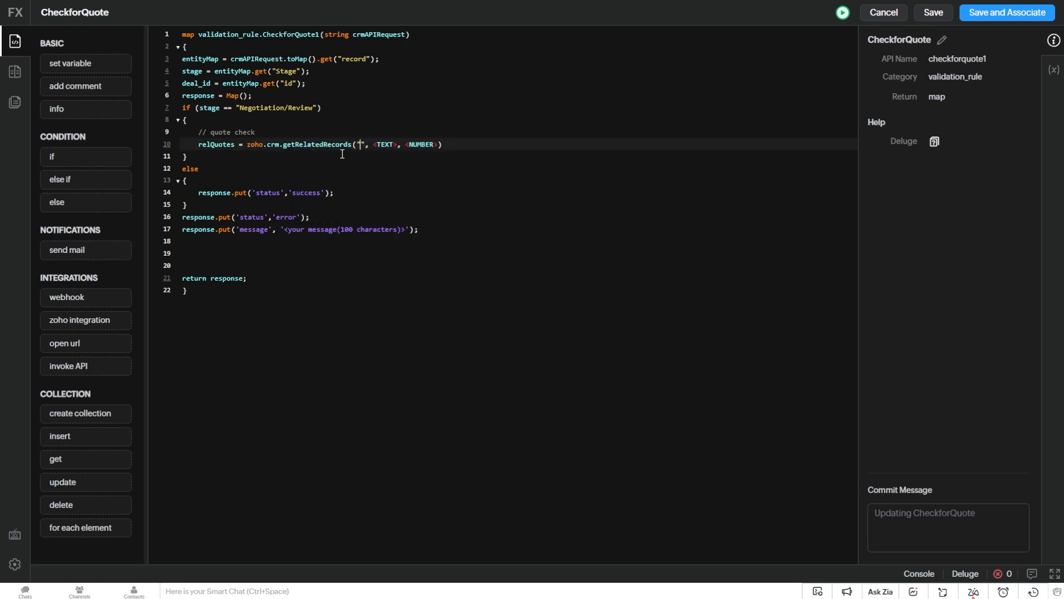
type("tes")
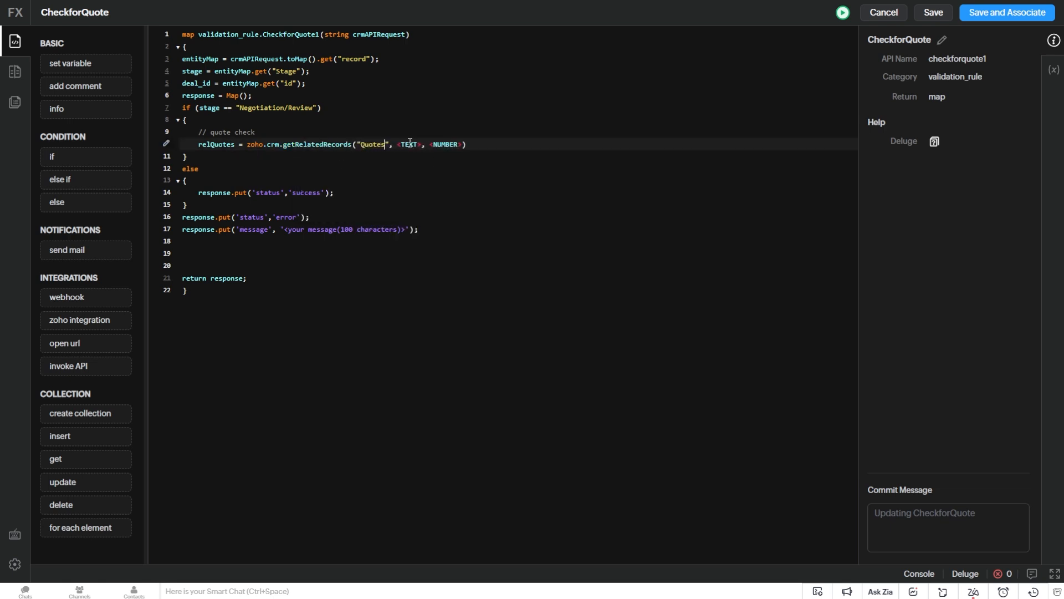
left_click(409, 145)
type("\"Deals")
left_click(450, 145)
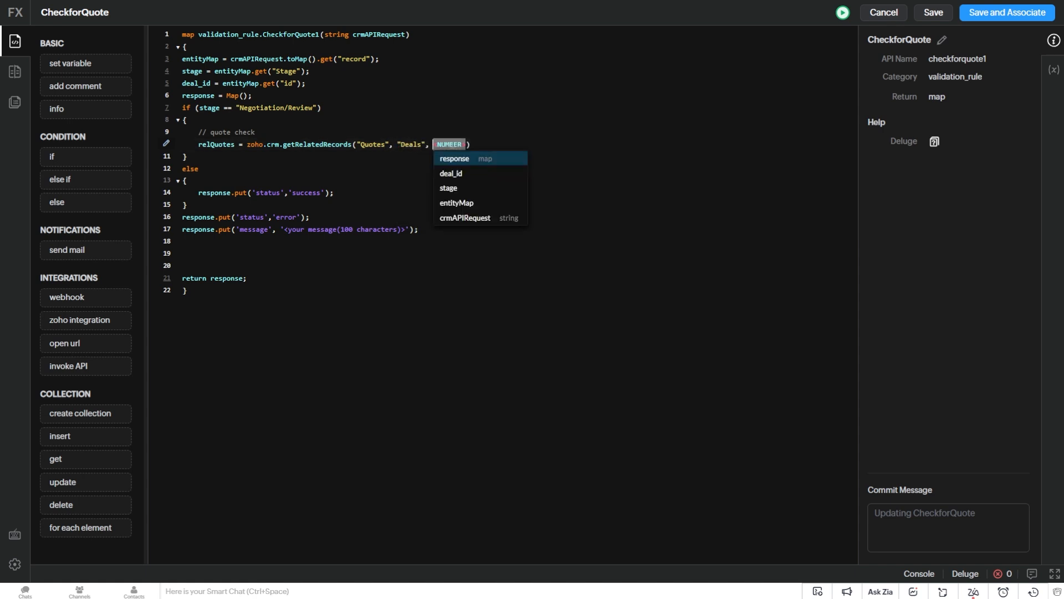
left_click(452, 173)
left_click(474, 145)
type(";")
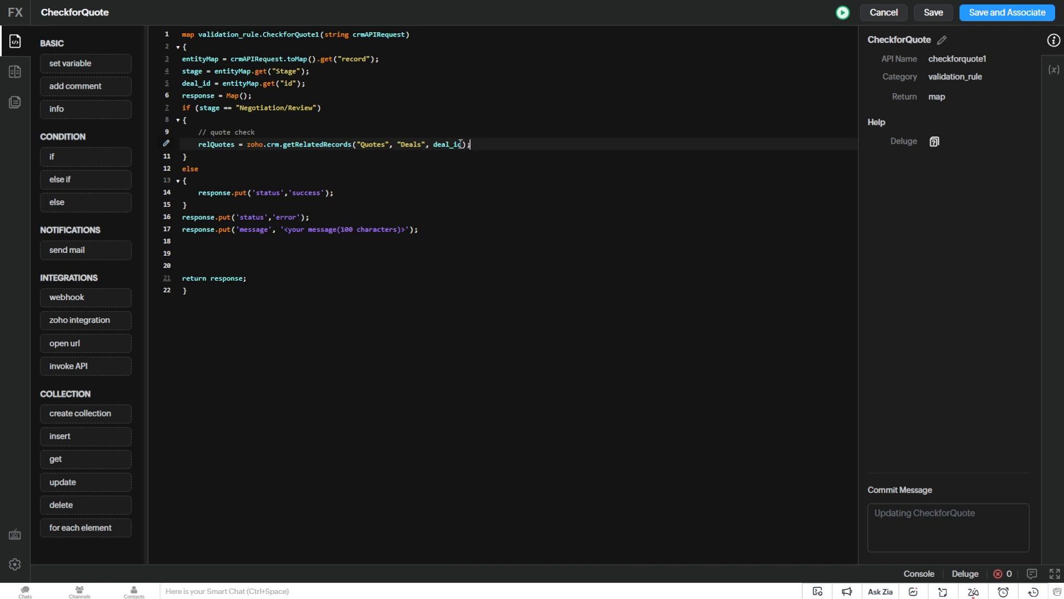
Below the getRelatedRecords statement, add a nested if block with the condition relQuotes.size() == 0 and an empty body line.
key("Return")
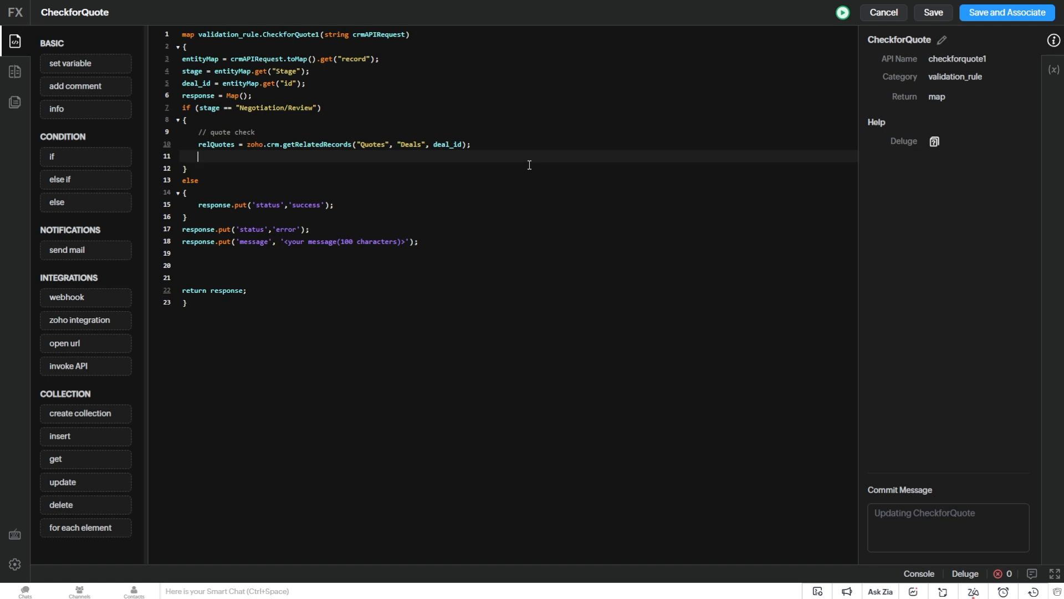
type("if")
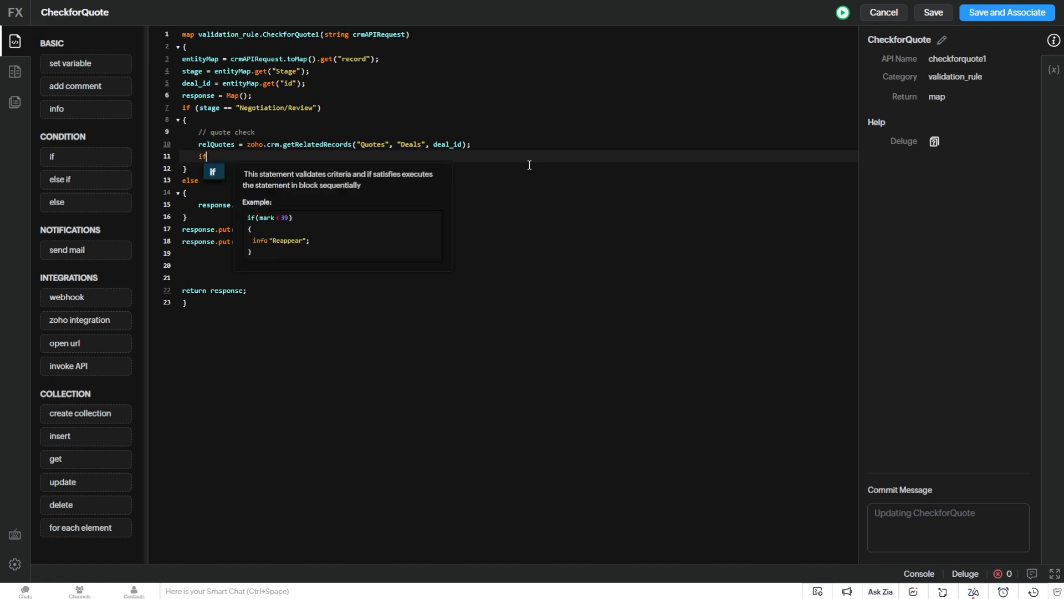
type("(")
type("relQuotes")
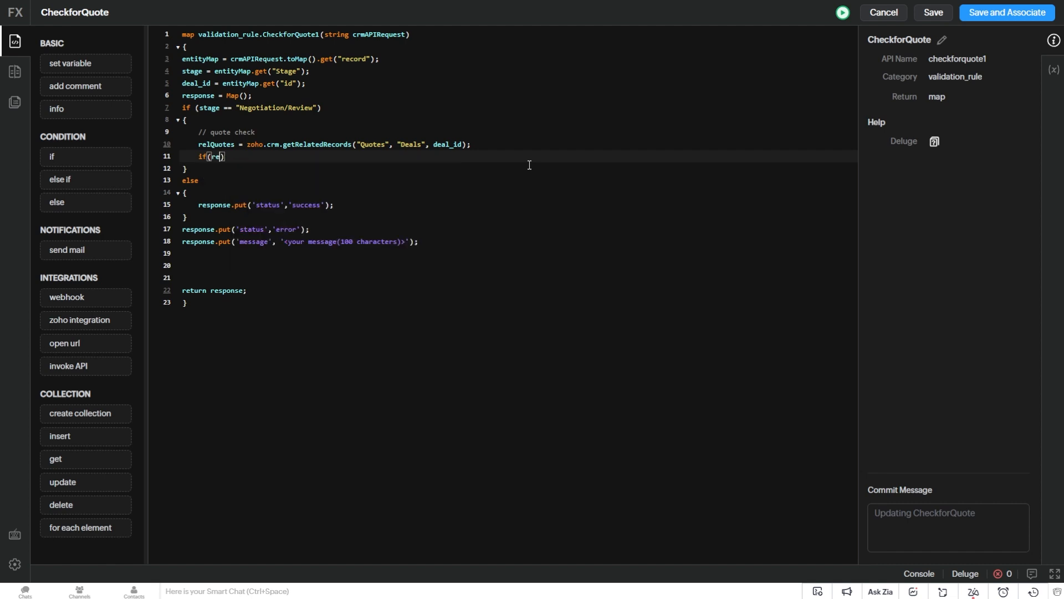
type(".size")
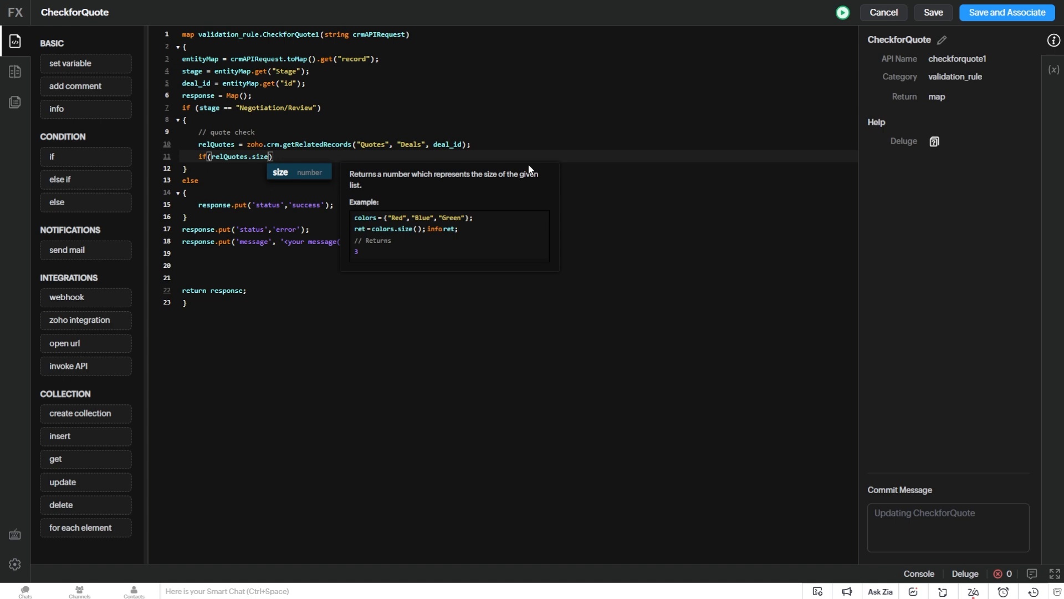
type("(")
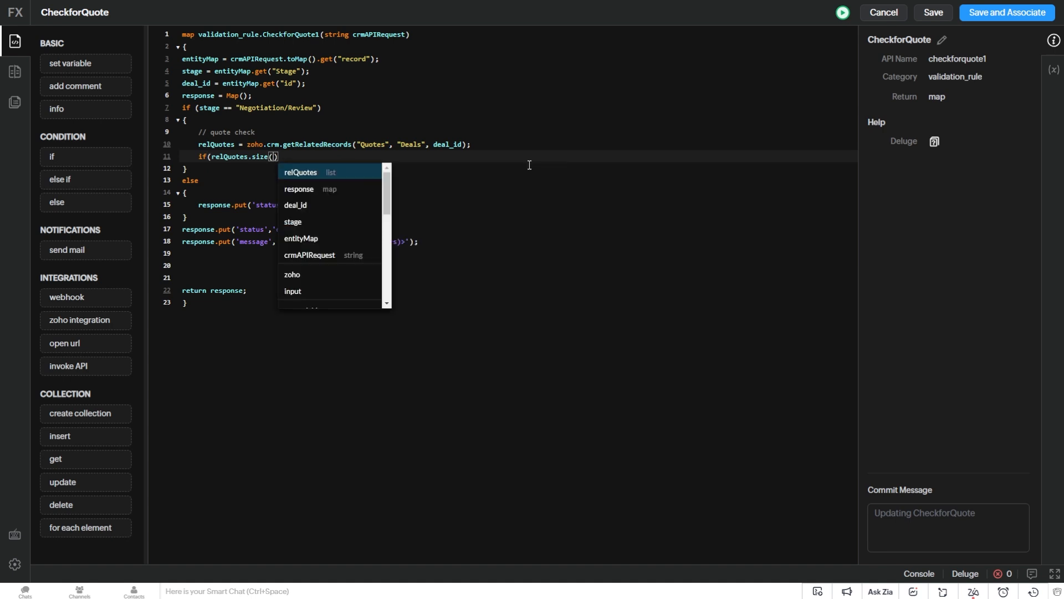
type(") == ")
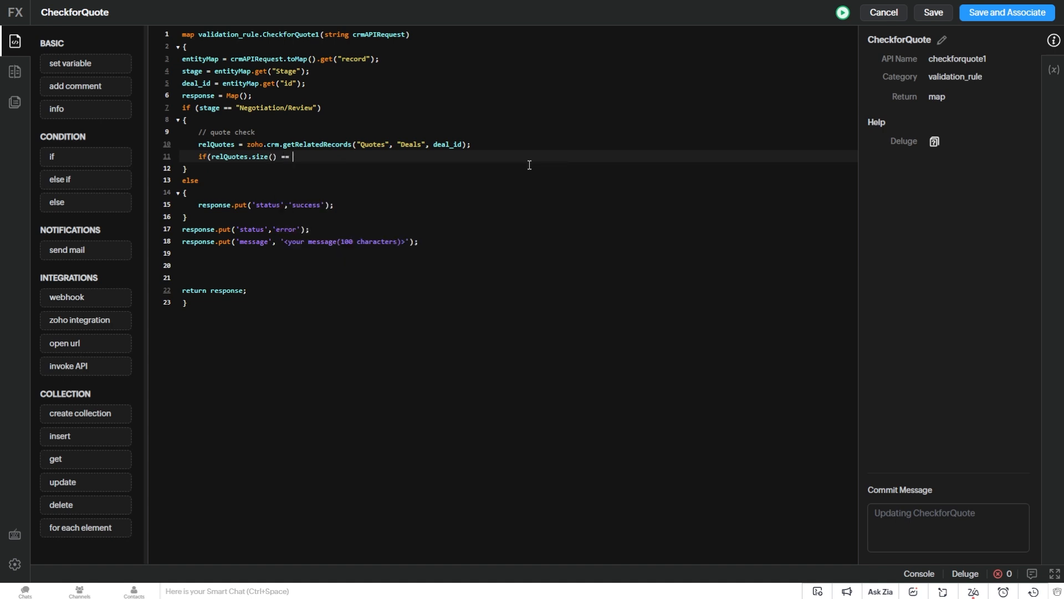
type("0)")
key("Return")
type("{")
key("Return")
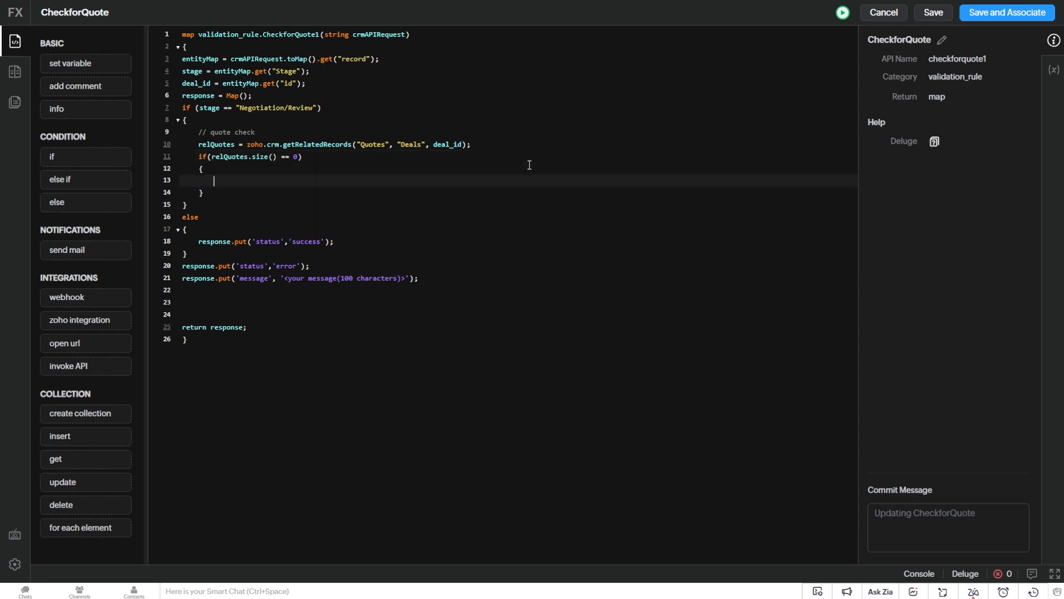
Move the error status and message responses into the relQuotes.size() == 0 block and indent the message line to match.
left_click_drag(419, 279, 183, 267)
key("ctrl+x")
left_click(234, 180)
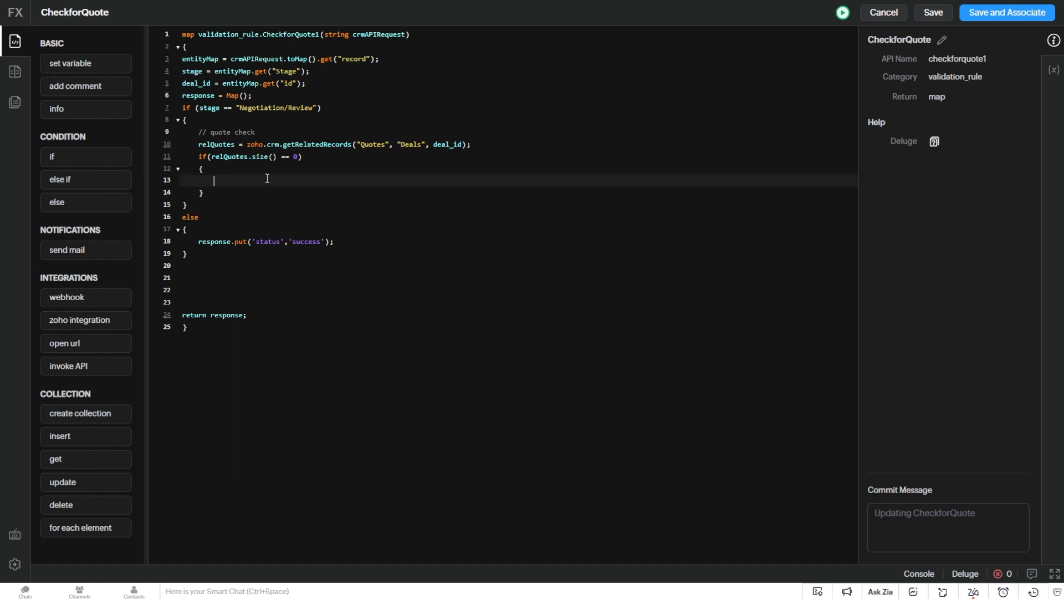
key("ctrl+v")
left_click(183, 194)
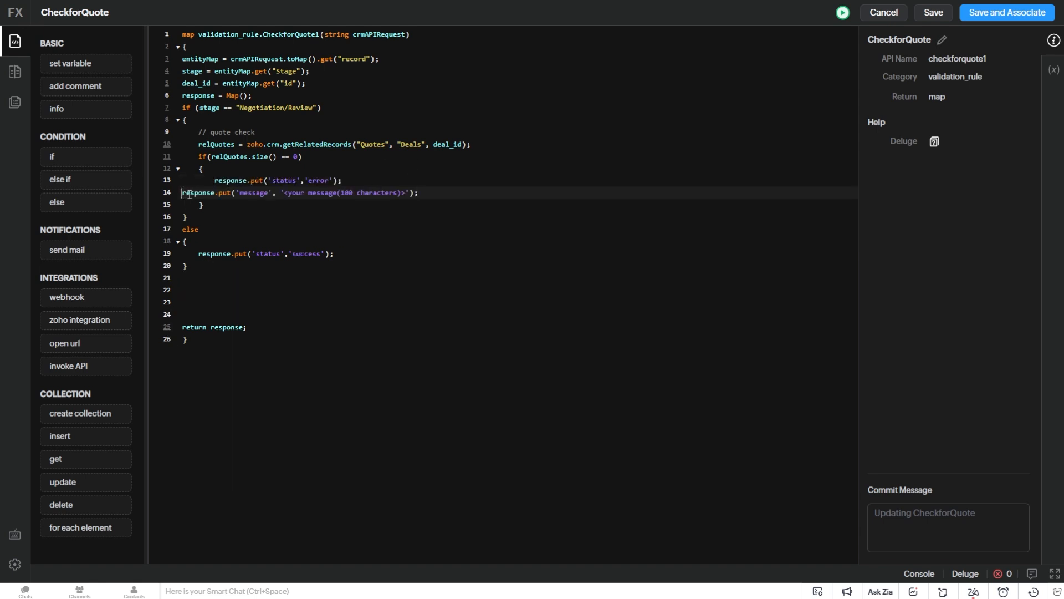
key("BackSpace")
key("Return")
Replace the placeholder message text with "Please add or associate a Quote for this Deal.".
left_click(469, 194)
left_click_drag(438, 193, 319, 198)
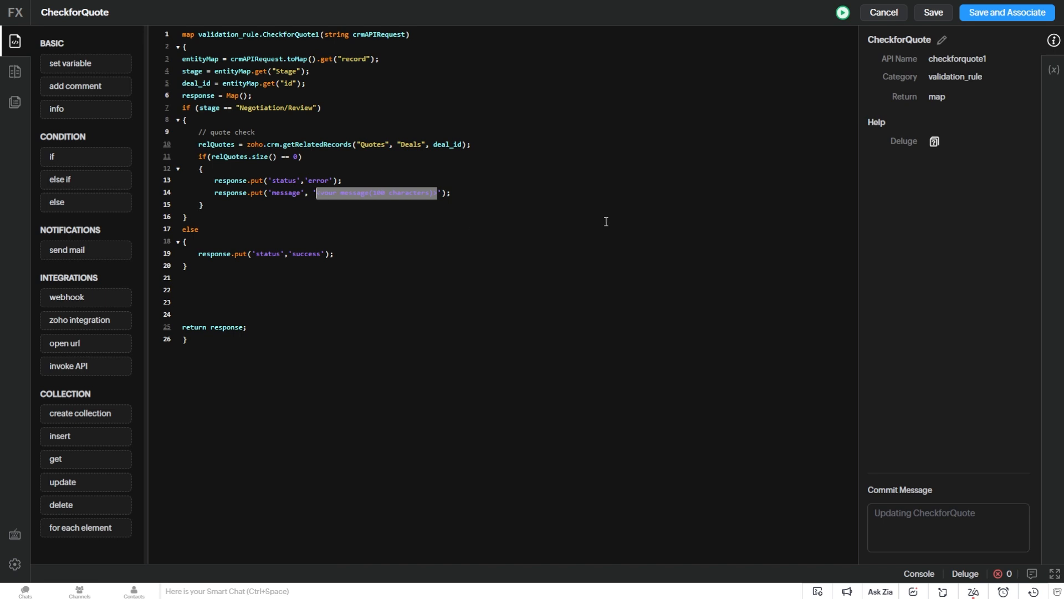
type("Please ")
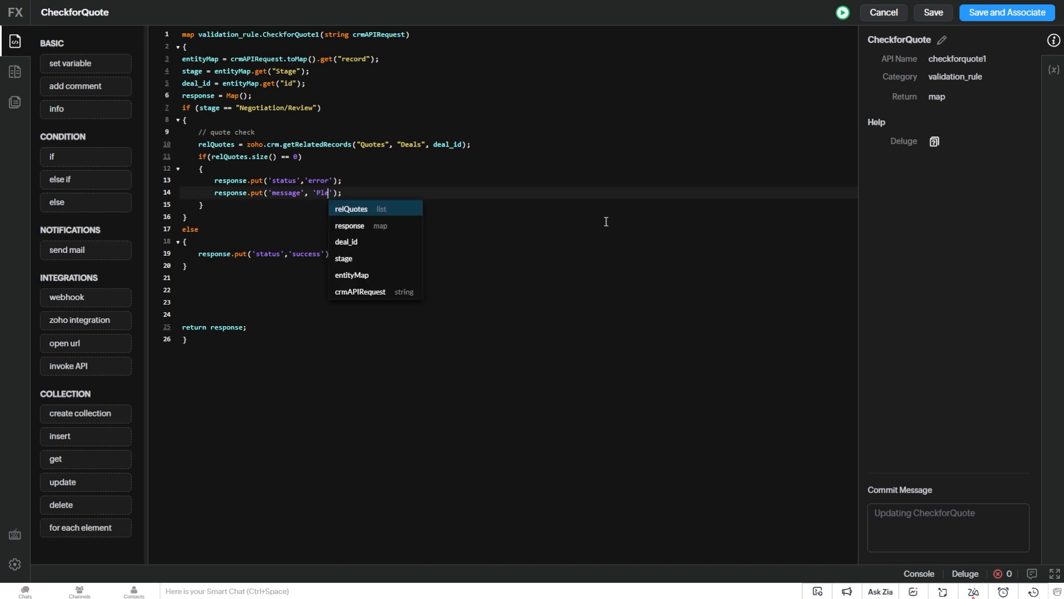
type("add a")
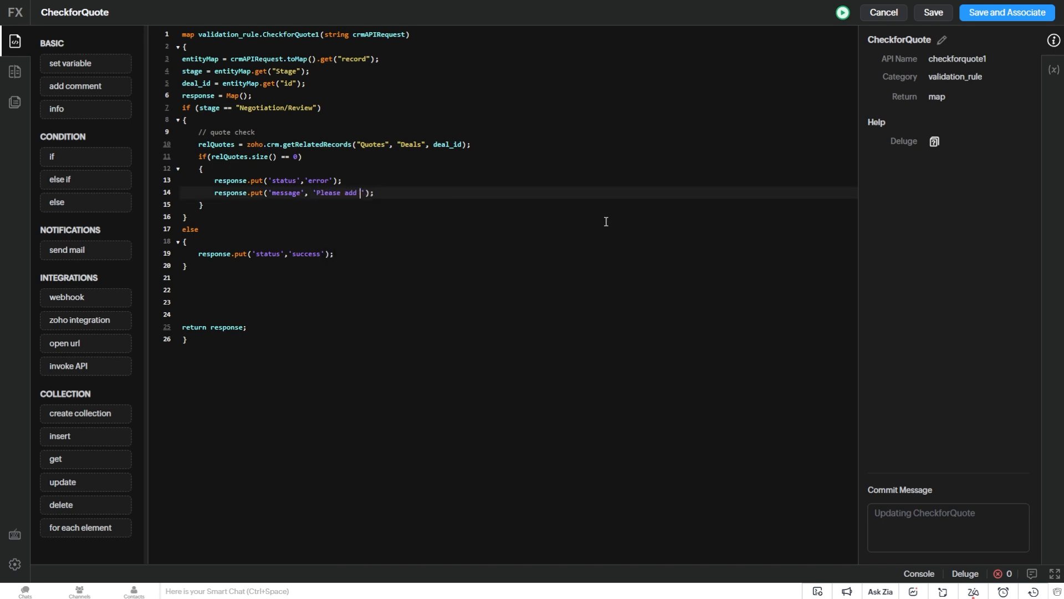
key("BackSpace")
type("or associate ")
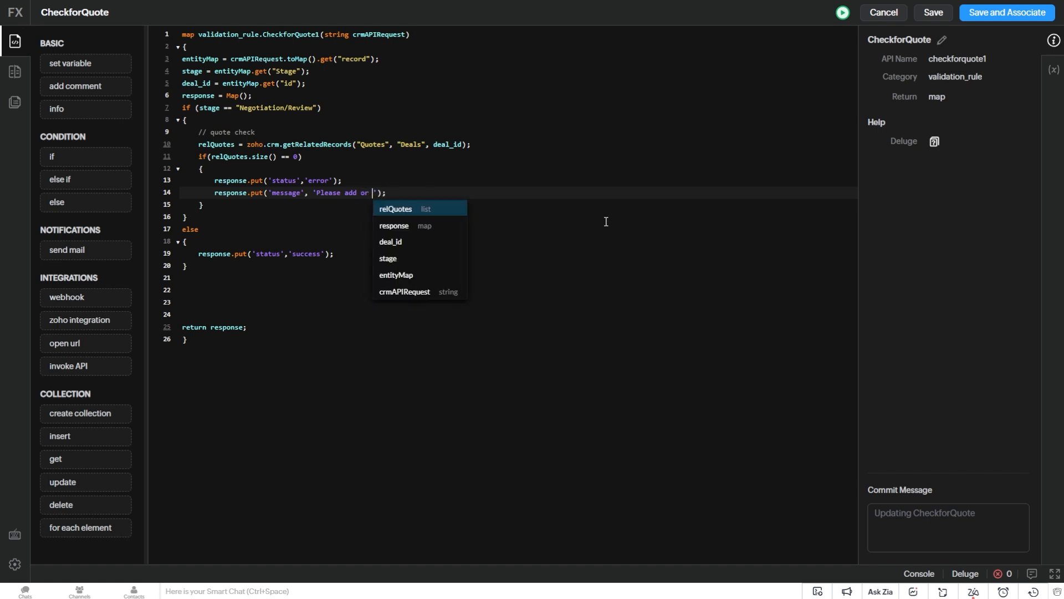
type("a Quote for this")
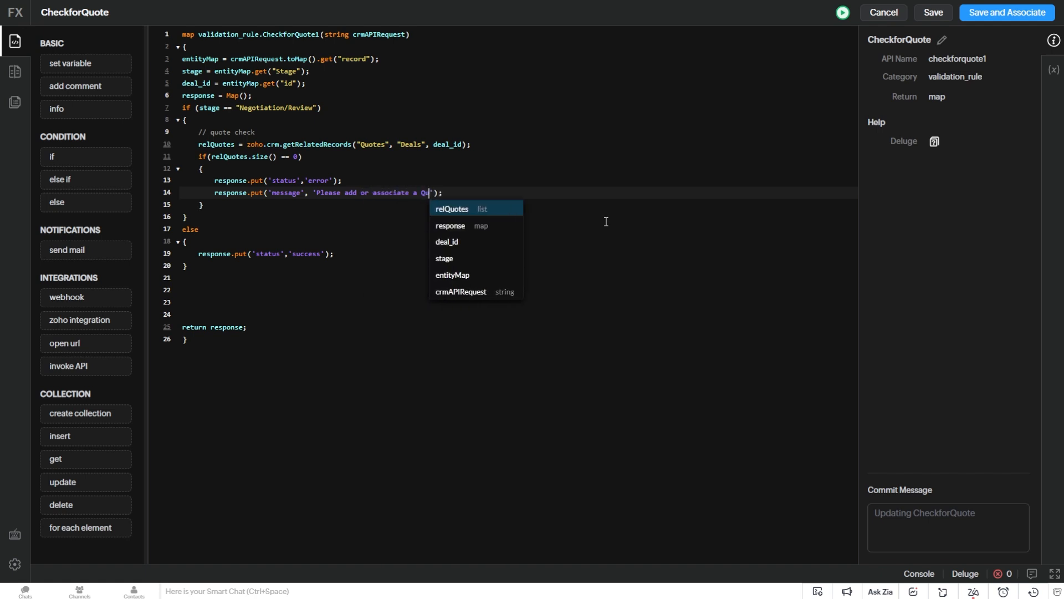
type(" Deal")
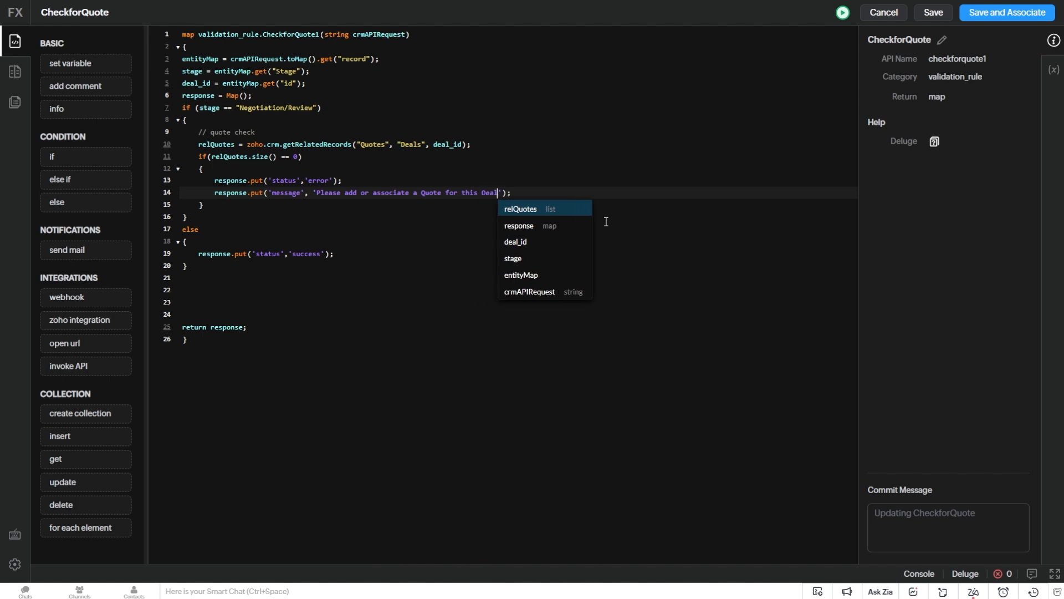
type(".")
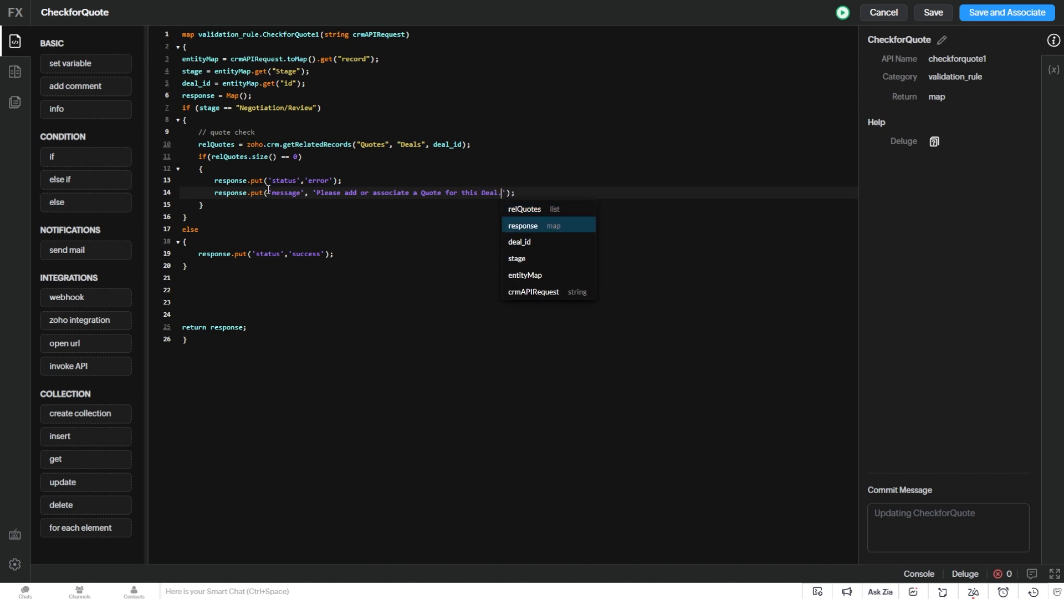
left_click(546, 191)
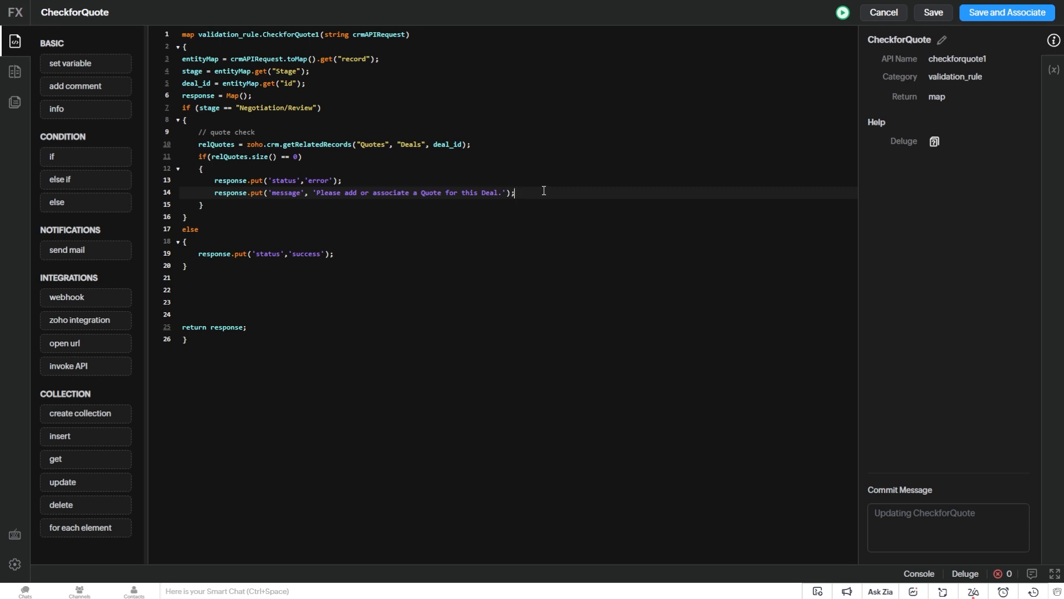
Add an else block to the nested quote check and copy the success status response into it.
left_click(206, 201)
key("Return")
type("else")
key("Return")
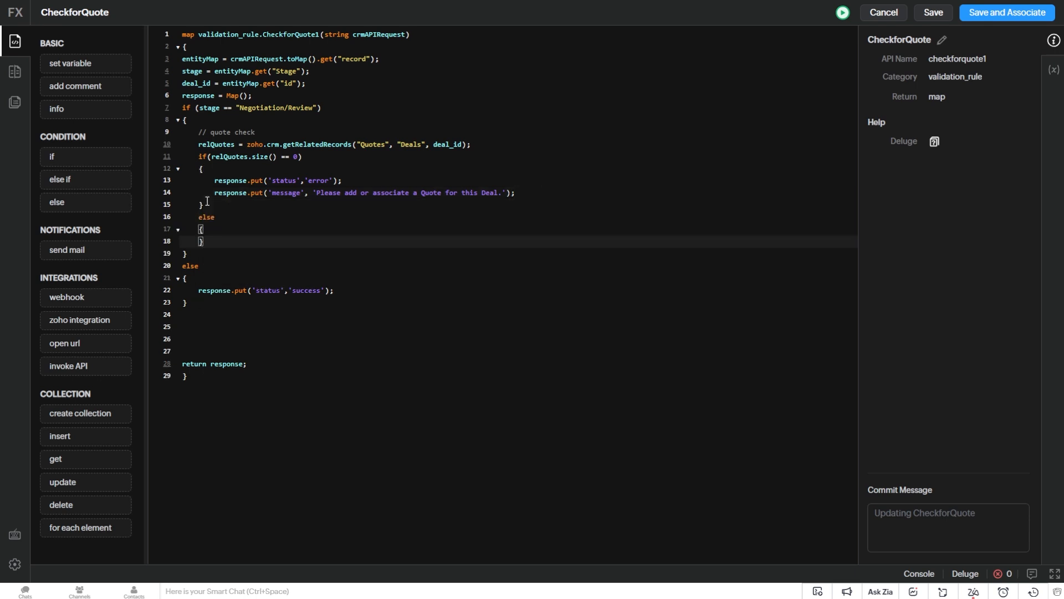
key("Return")
left_click_drag(338, 303, 198, 303)
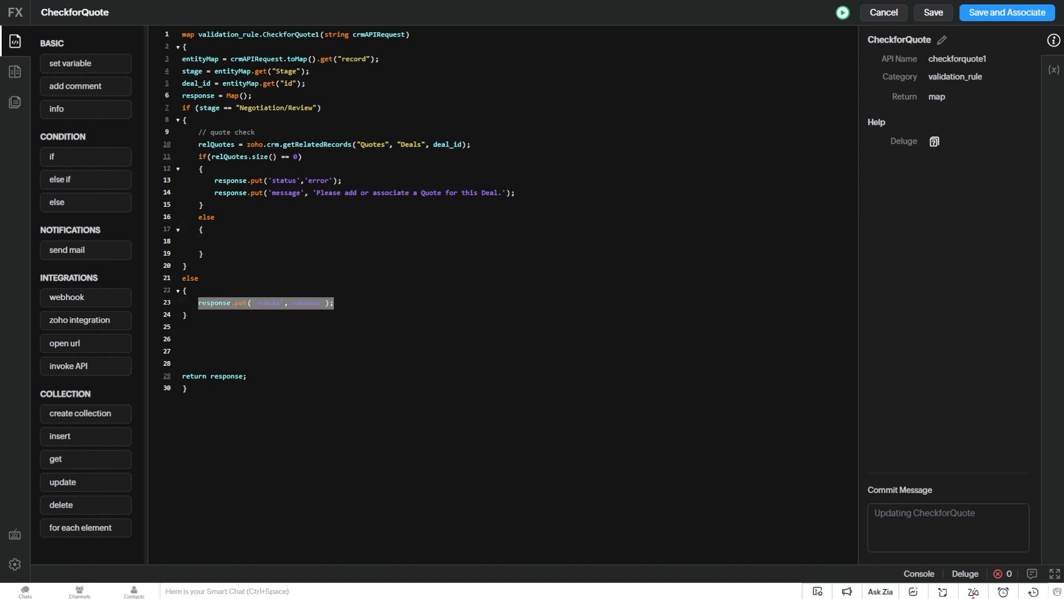
left_click(228, 241)
key("ctrl+v")
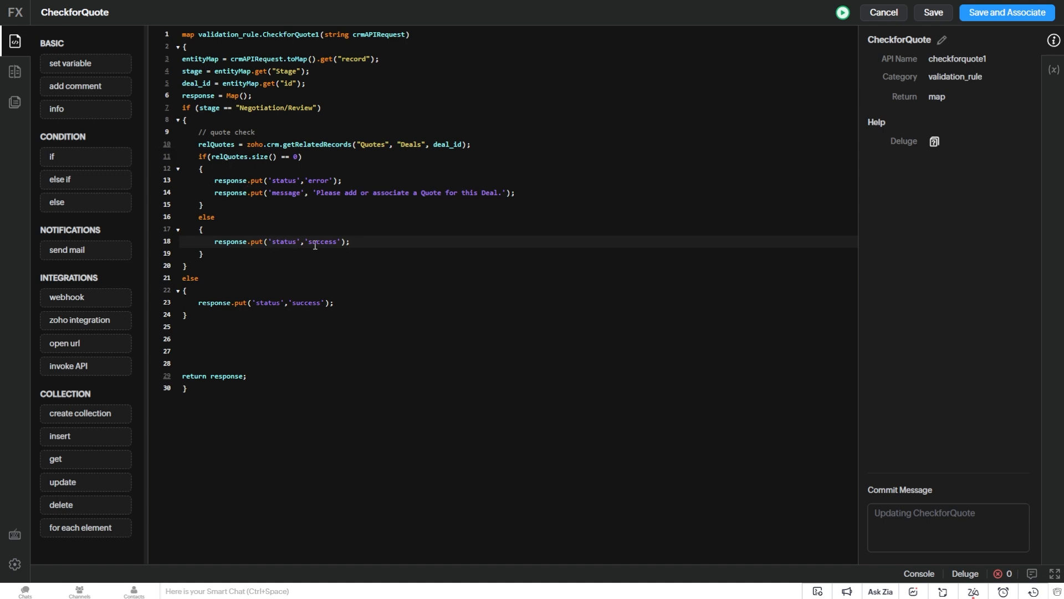
Remove the blank lines above the return response statement.
left_click(214, 364)
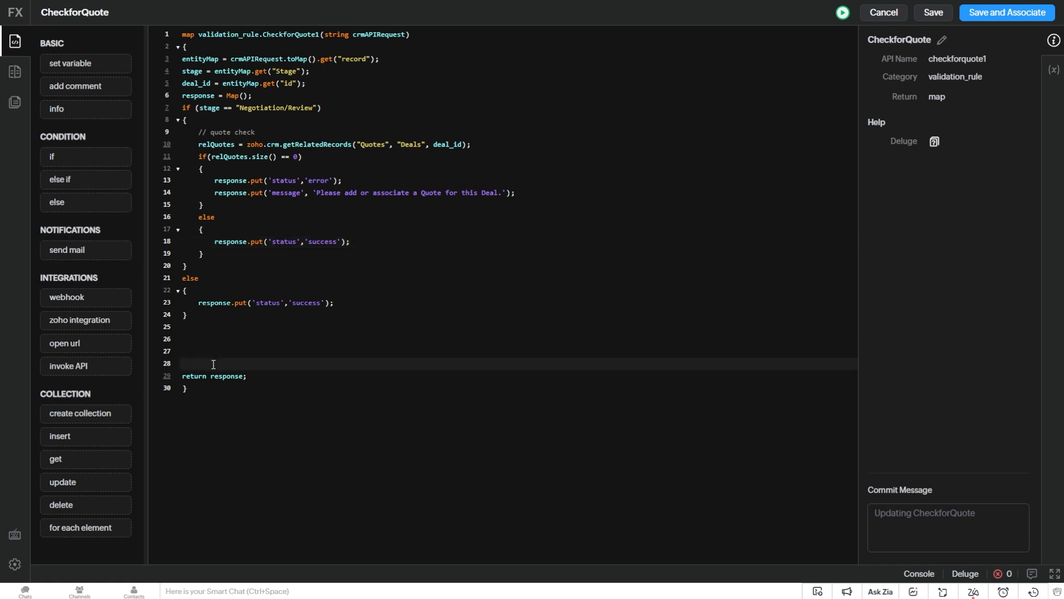
key("BackSpace")
key("BackSpace")
key("BackSpace")
key("BackSpace")
left_click(280, 328)
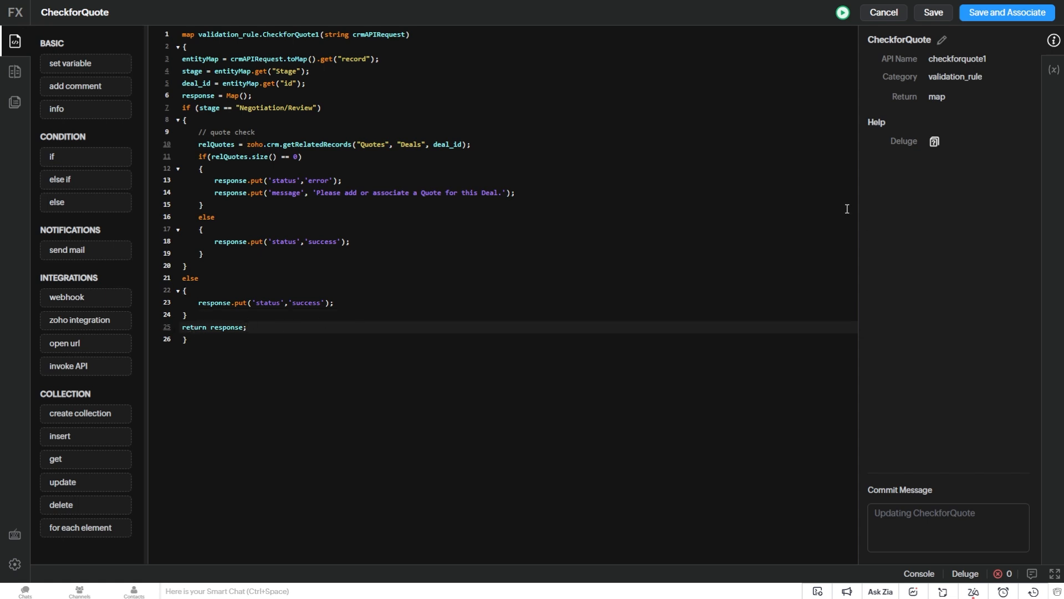
Save and associate the CheckforQuote function, and save the Deals validation rule for Stage.
left_click(977, 13)
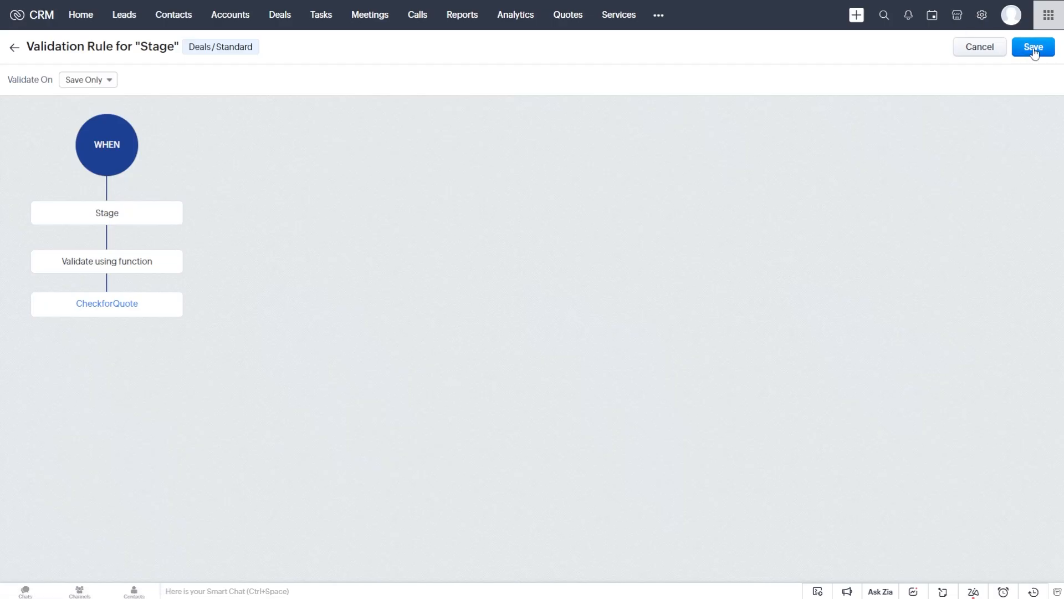
left_click(1034, 48)
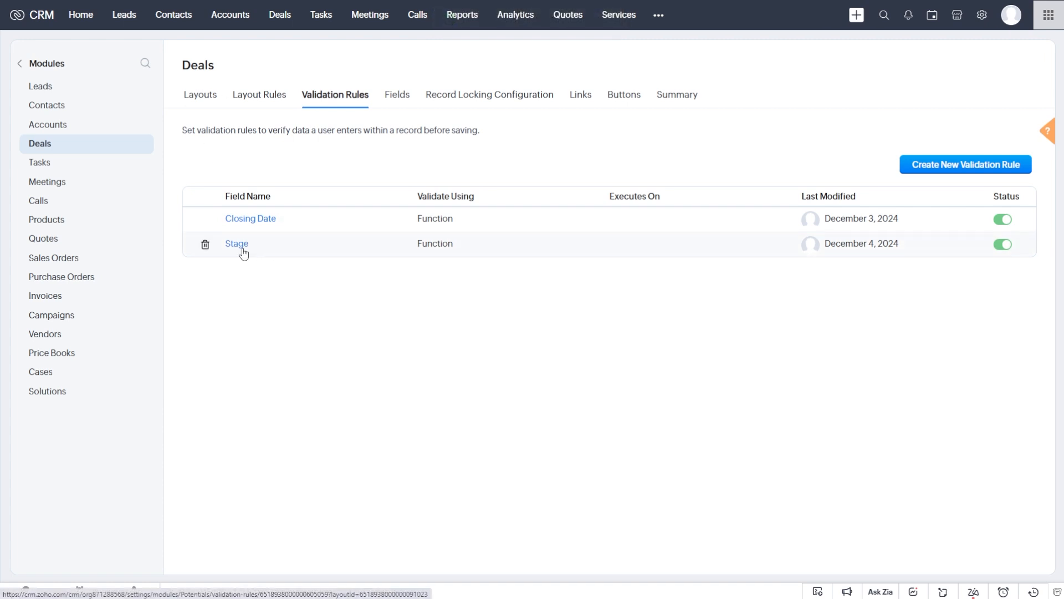
On the Deals stage board, try to move the Printing Dimensions deal from Proposal/Price Quote to Negotiation/Review.
left_click(280, 21)
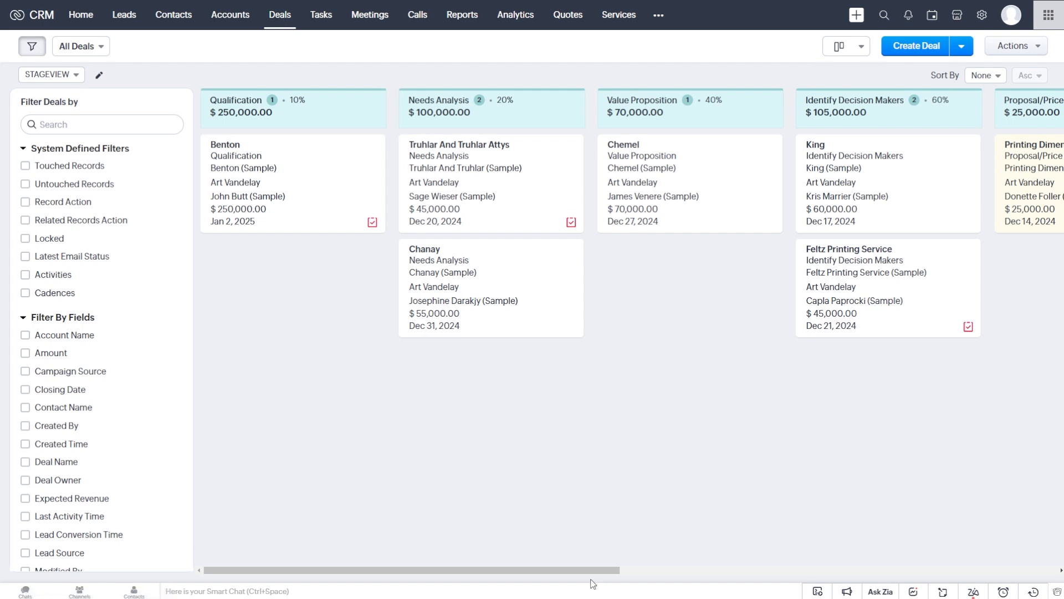
left_click_drag(584, 576, 865, 571)
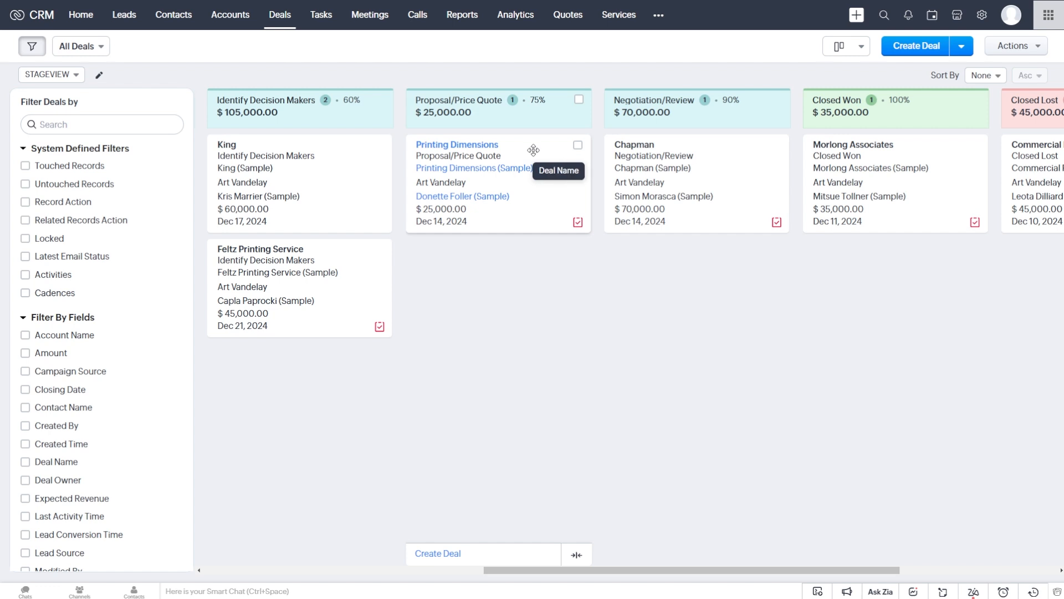
left_click_drag(541, 147, 731, 279)
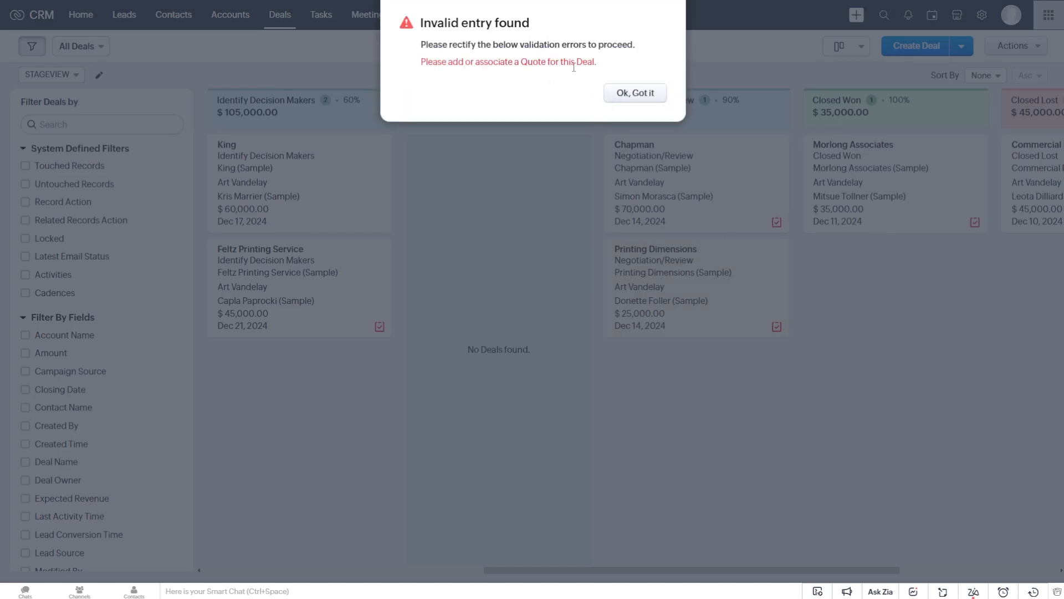
left_click(627, 94)
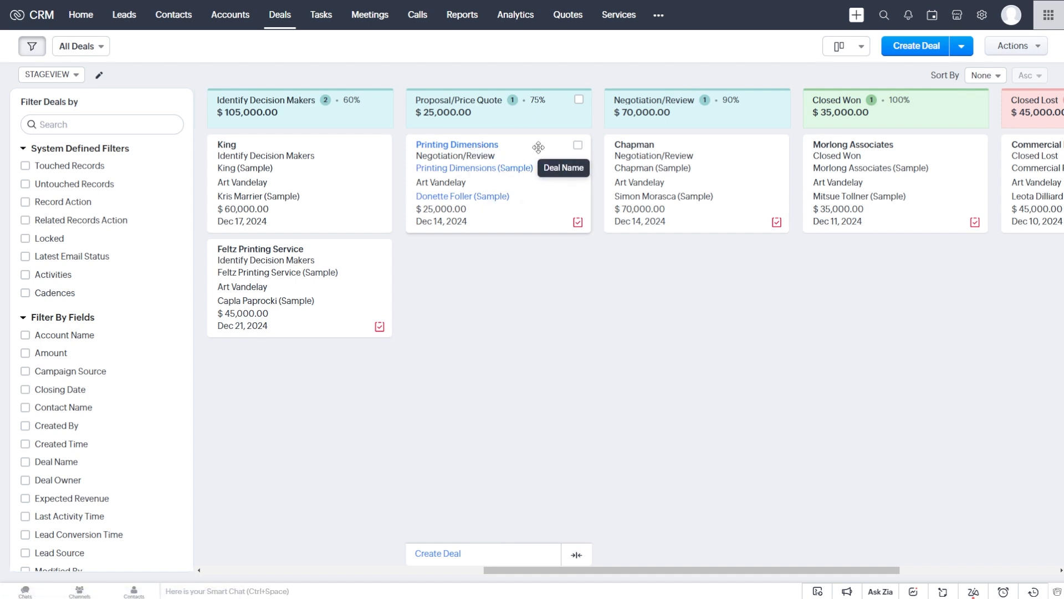
Open the Printing Dimensions deal record and try to change its stage to Negotiation/Review.
left_click(469, 145)
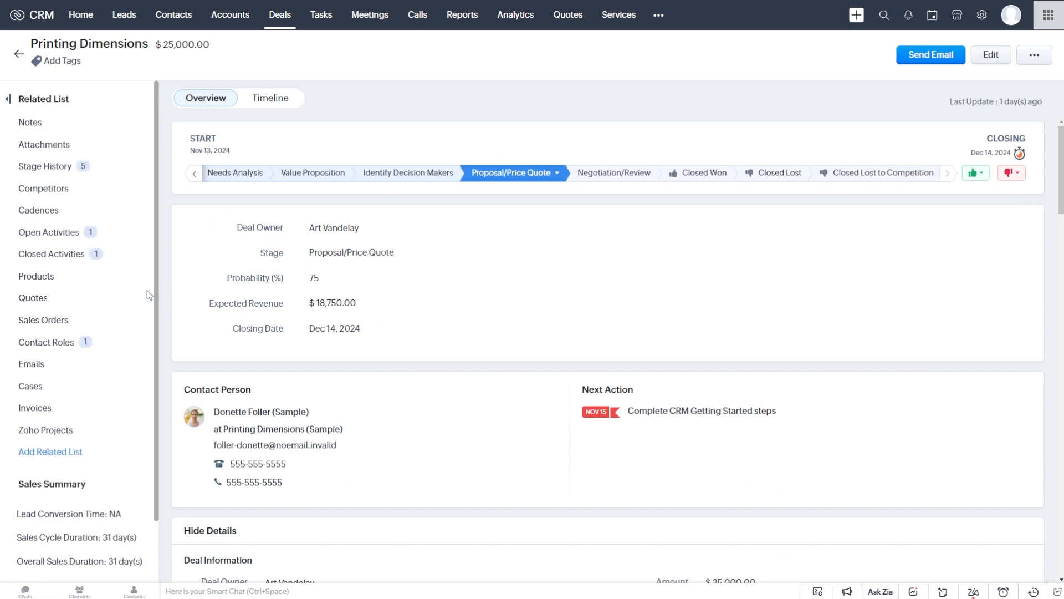
left_click(597, 177)
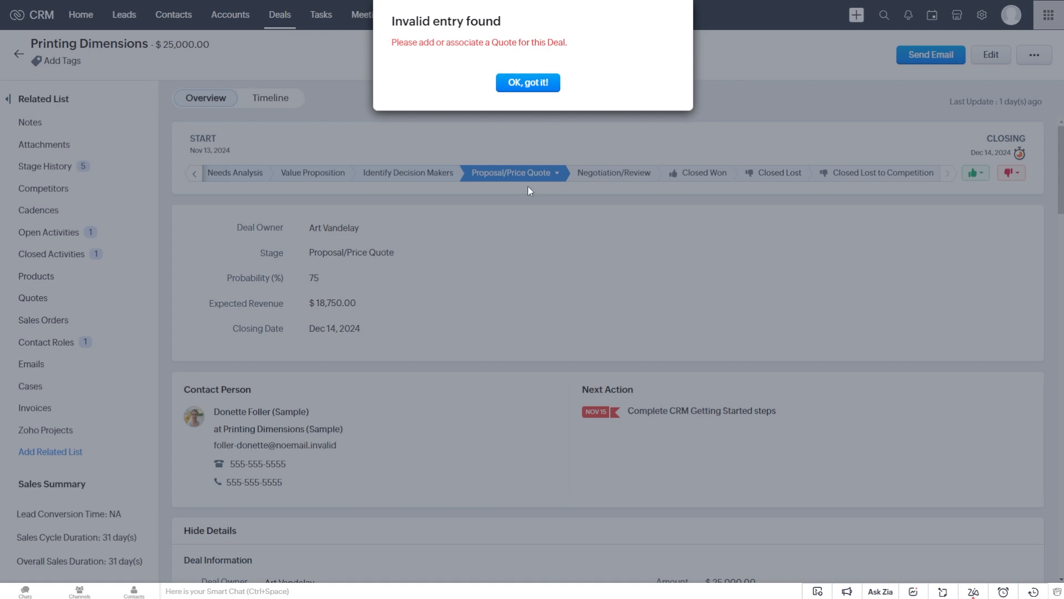
left_click(557, 82)
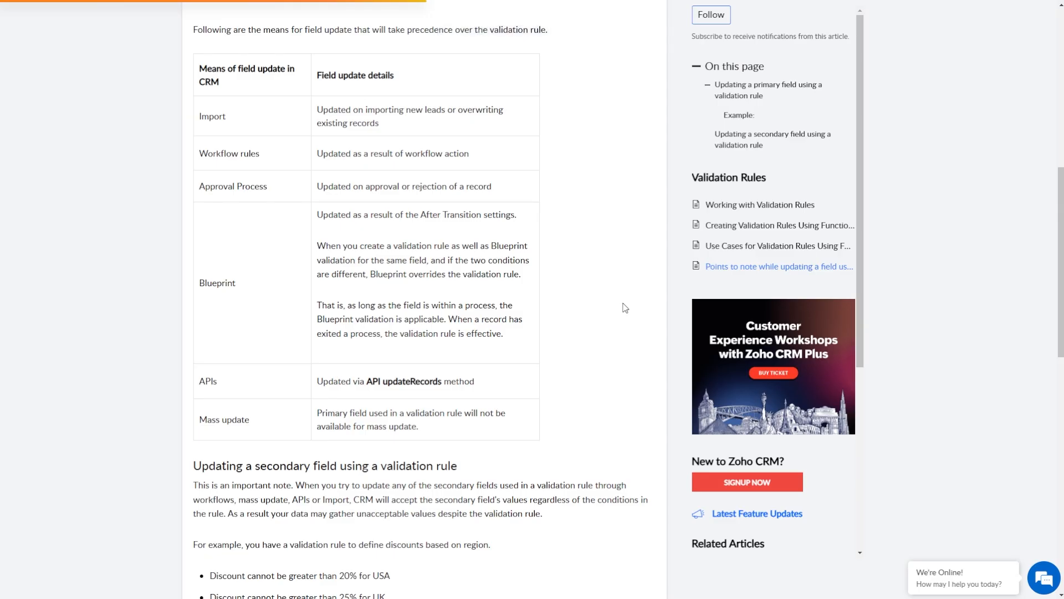
scroll(625, 308, "up", 1)
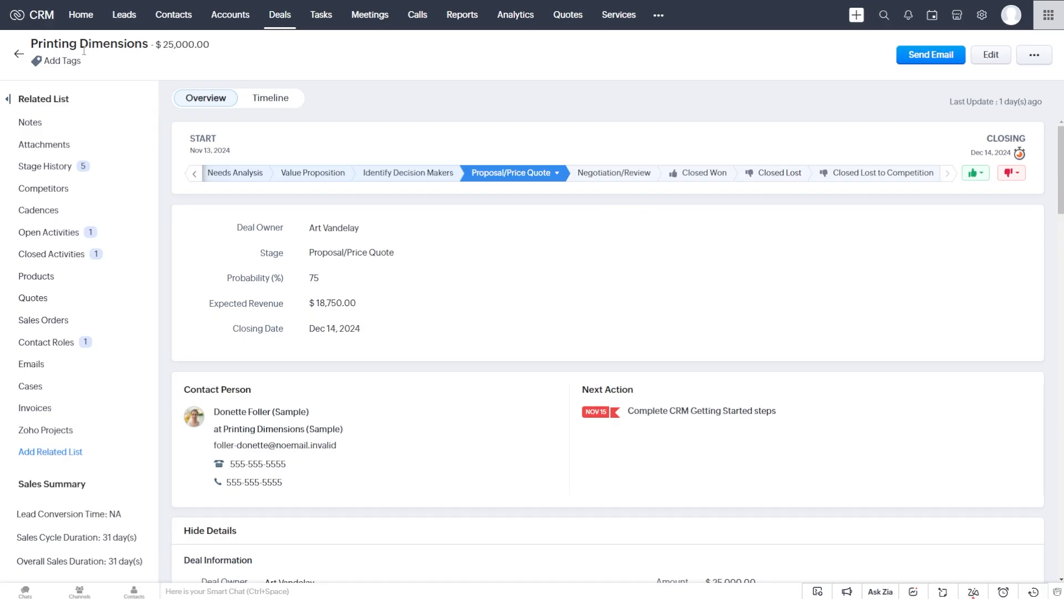
Return to the deals board and start a new deal named test for the King (Sample) account.
left_click(21, 55)
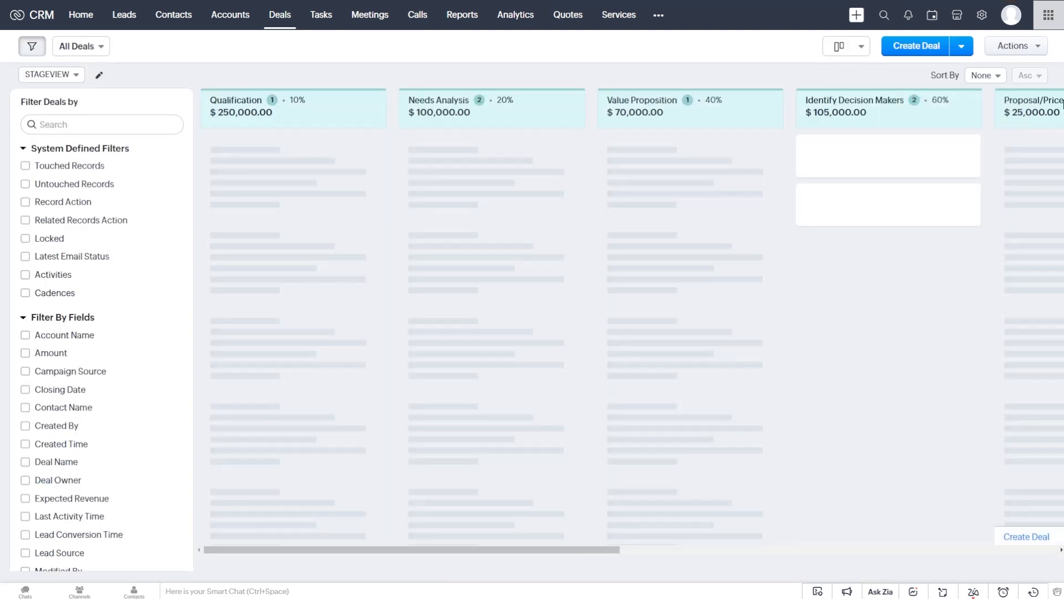
left_click(918, 47)
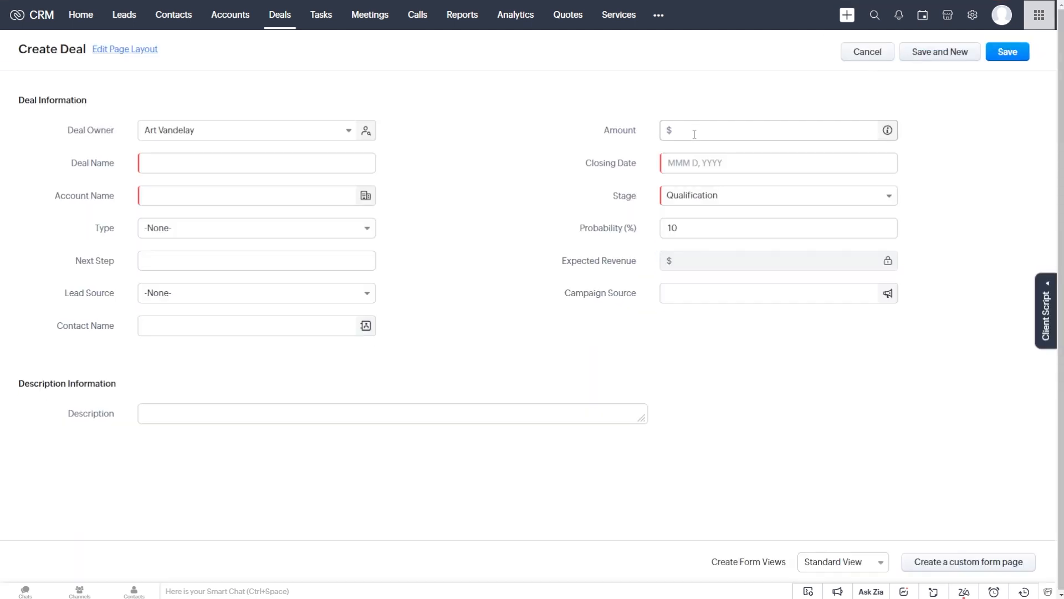
left_click(245, 163)
type("test")
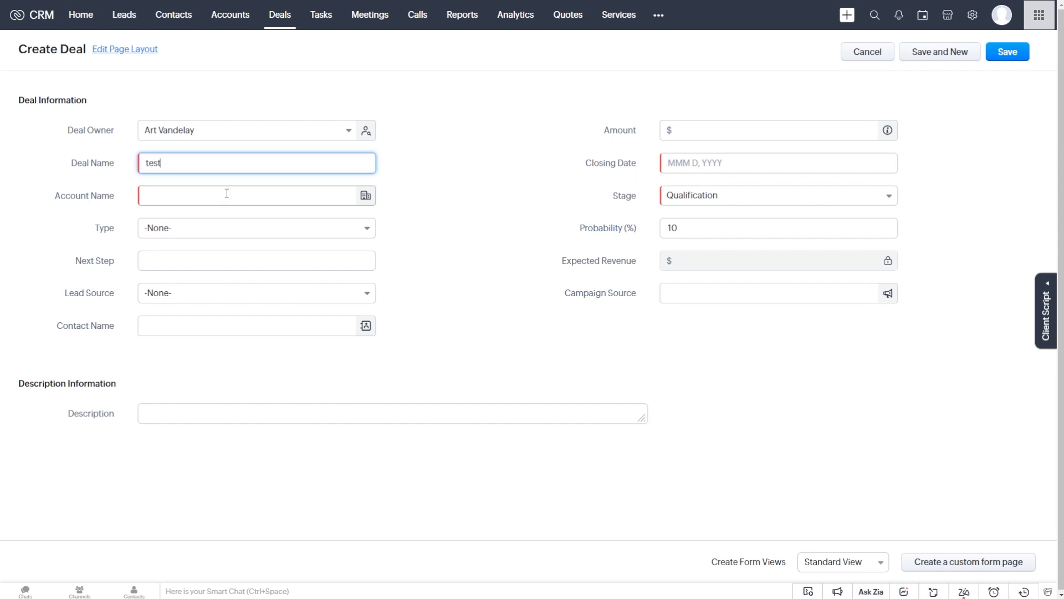
left_click(227, 193)
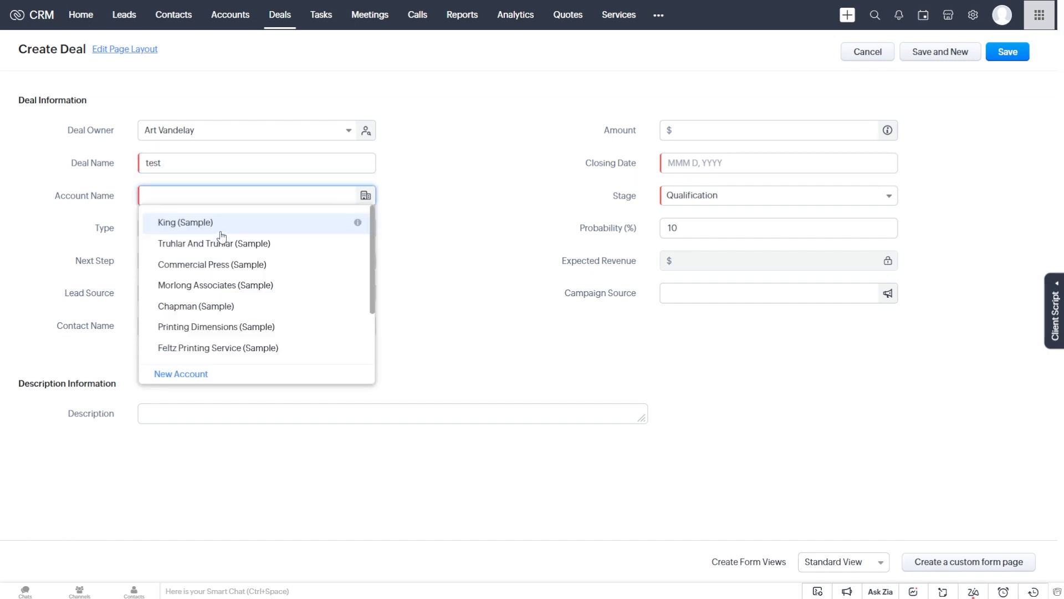
left_click(225, 227)
Set the new deal's amount to $1 and closing date to Nov 30, 2024, and try to save it.
left_click(724, 128)
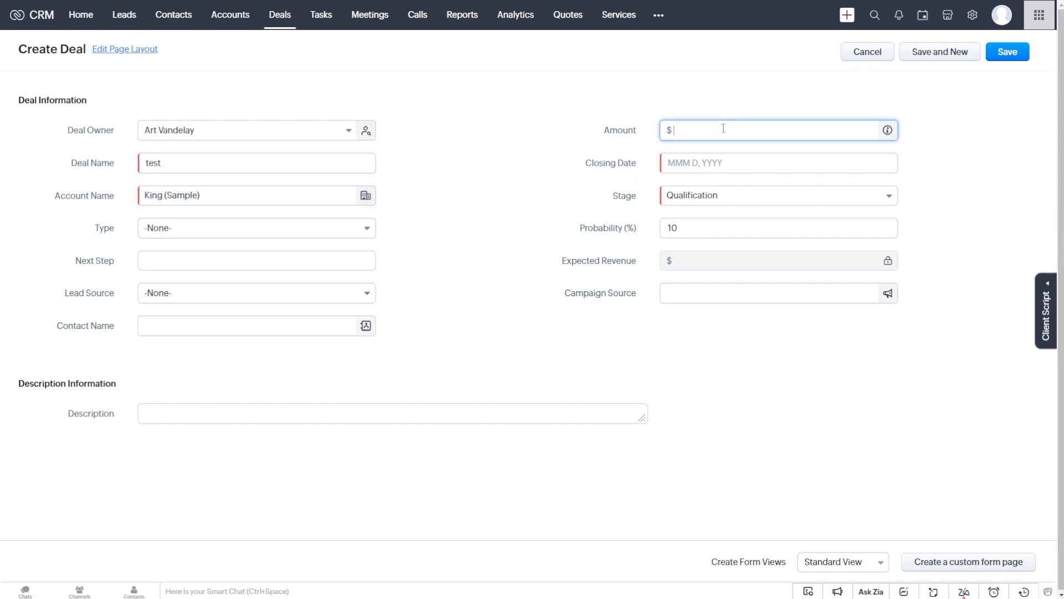
type("1")
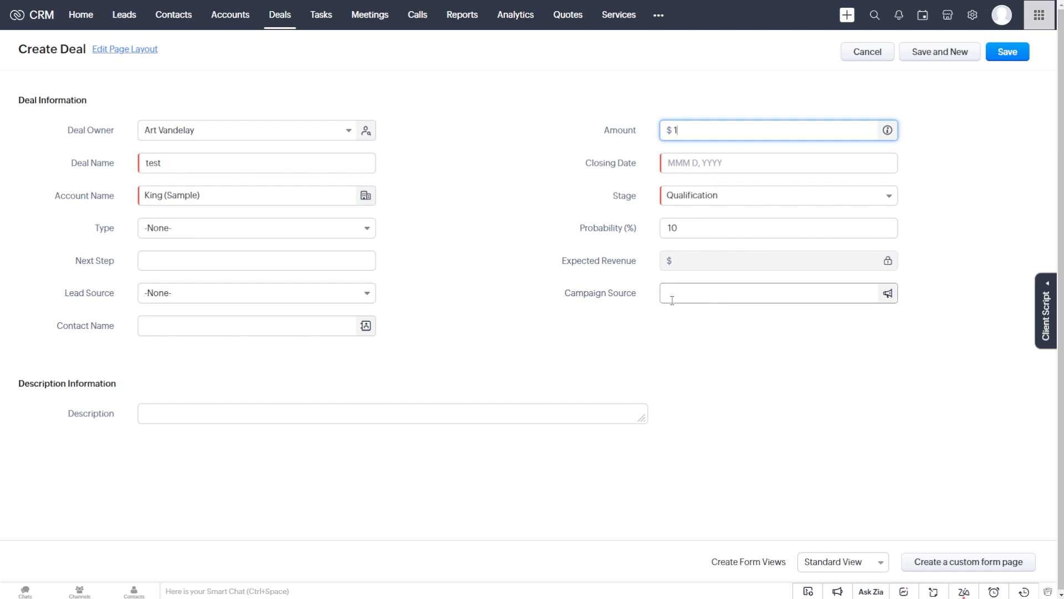
left_click(734, 165)
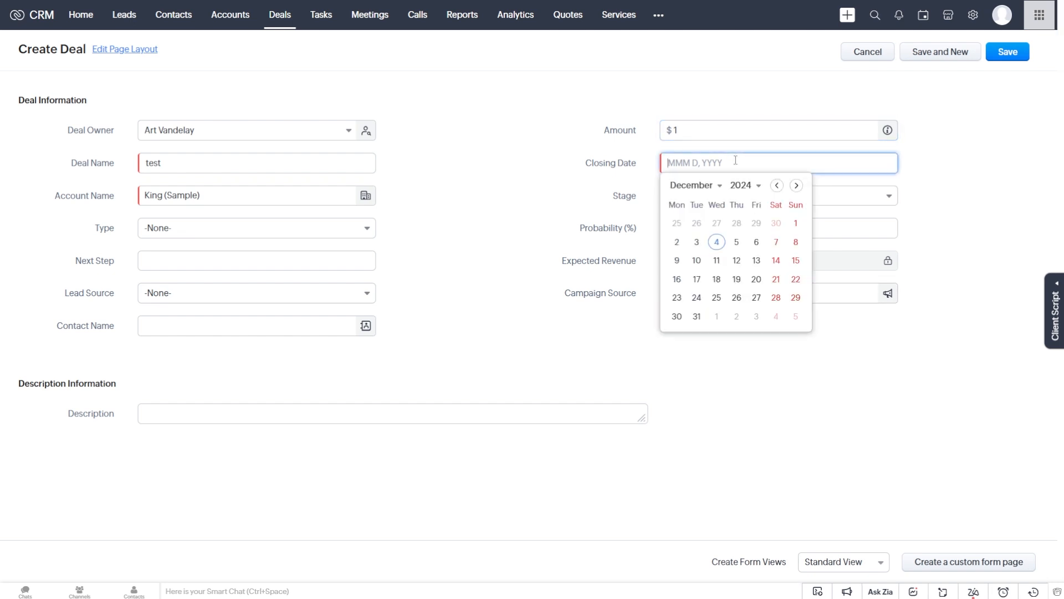
left_click(779, 224)
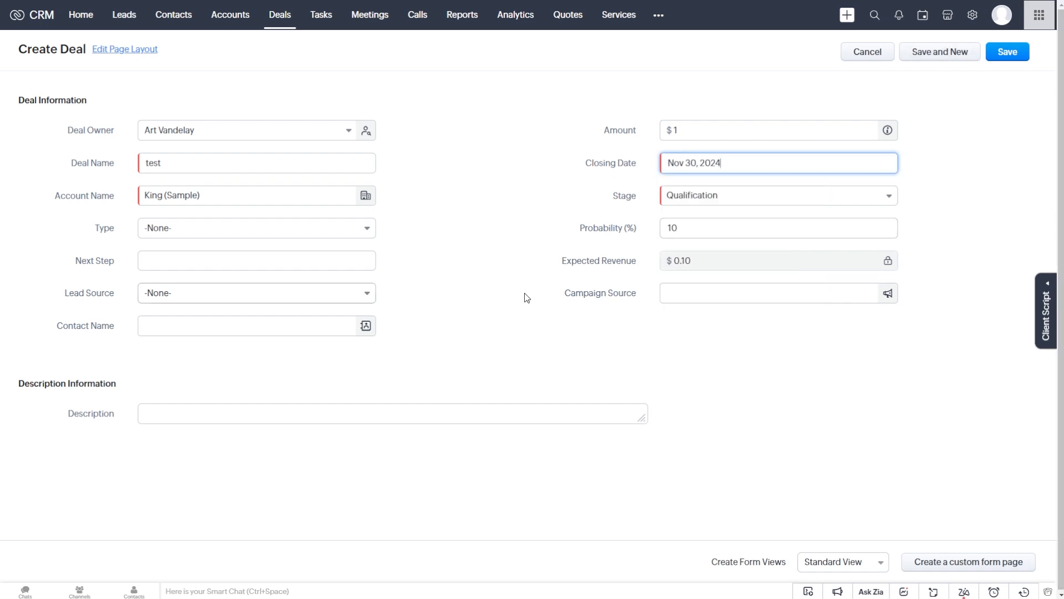
left_click(1010, 58)
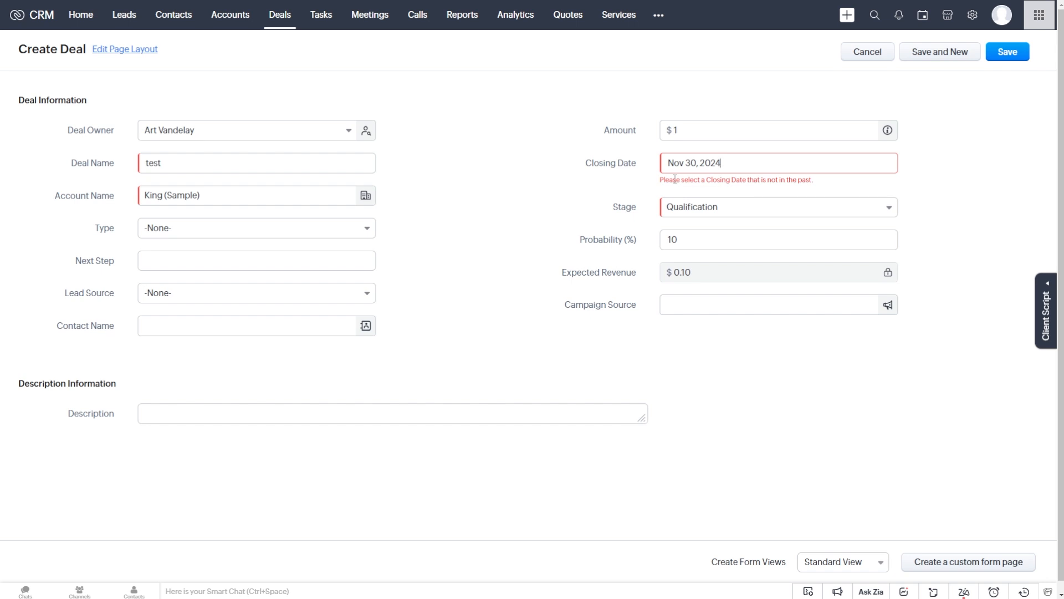
left_click_drag(661, 180, 813, 182)
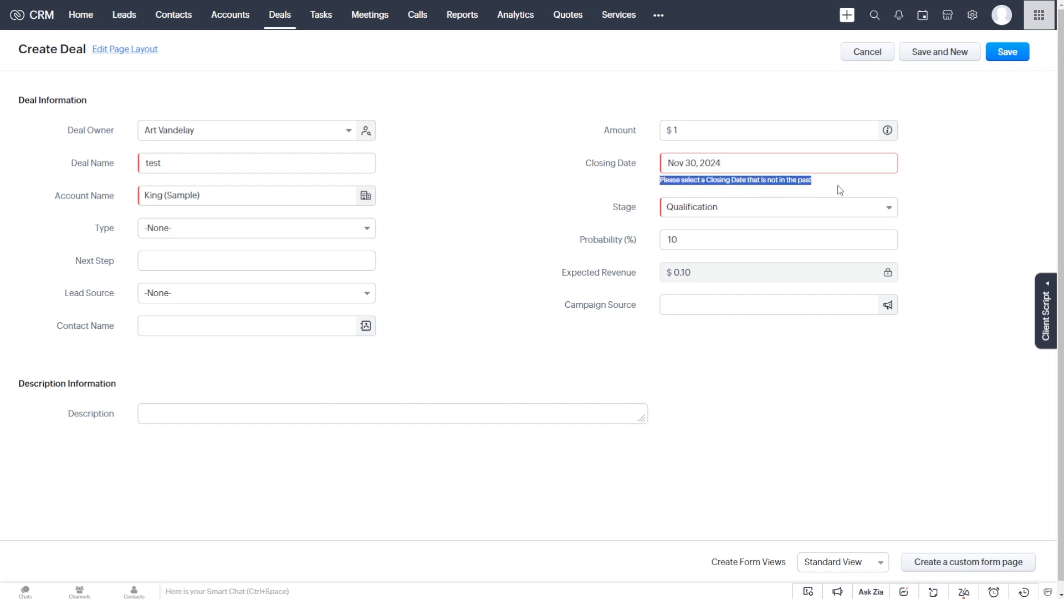
left_click(829, 187)
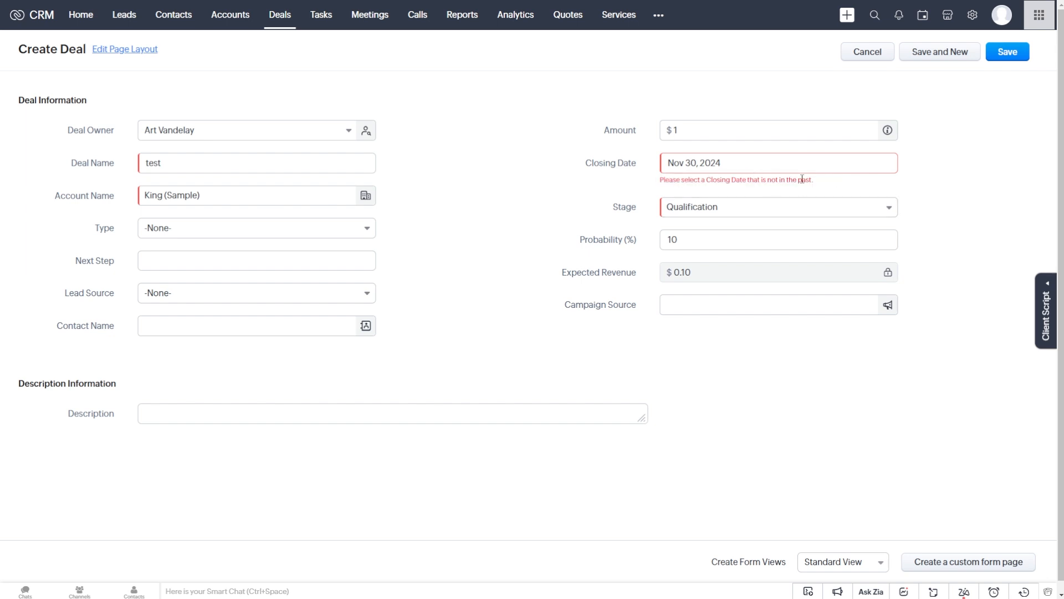
Leave the deal form, open the Deals validation rule for Closing Date, and review its Check if Date is in the Future function.
left_click(975, 21)
left_click(598, 334)
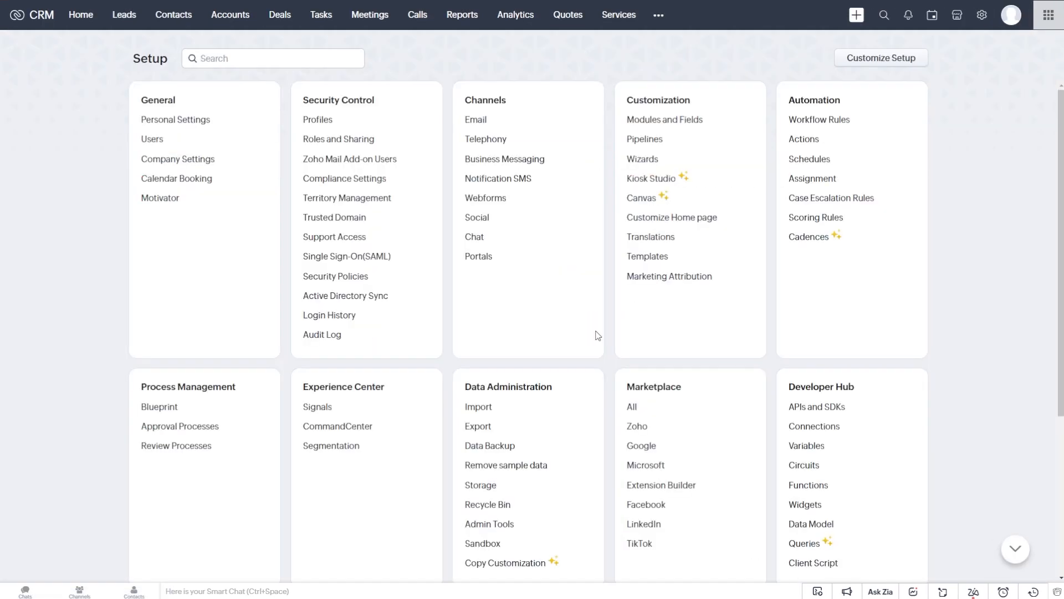
left_click(680, 120)
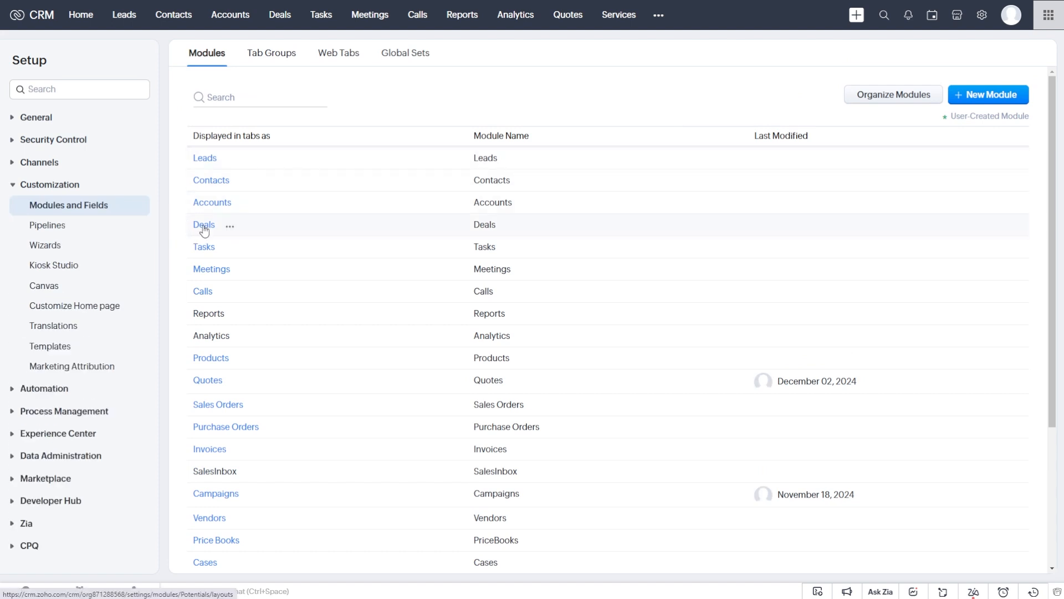
left_click(204, 226)
left_click(351, 105)
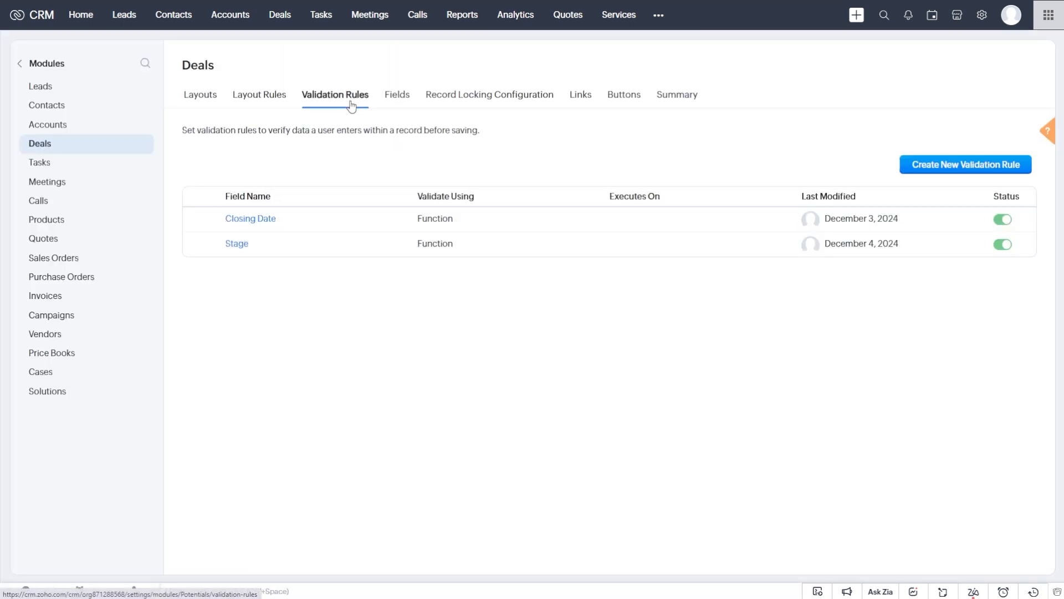
left_click(266, 221)
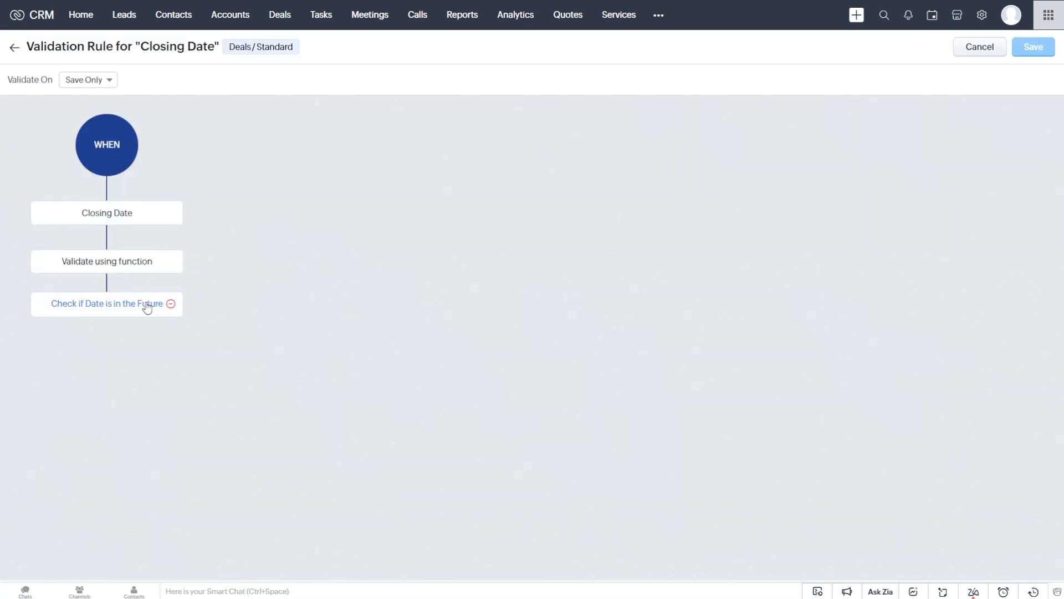
left_click(141, 306)
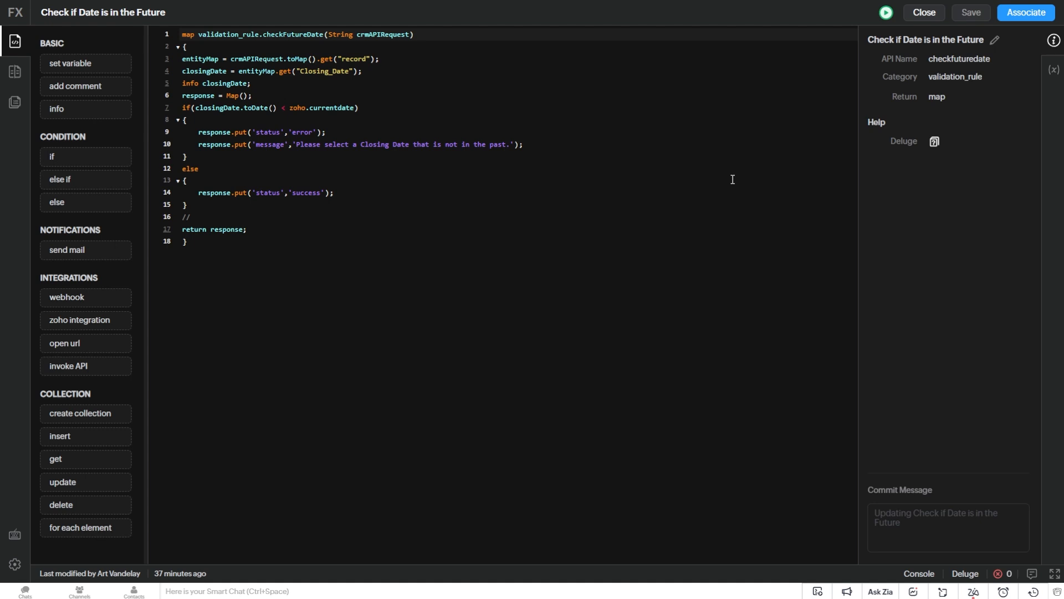
left_click(923, 13)
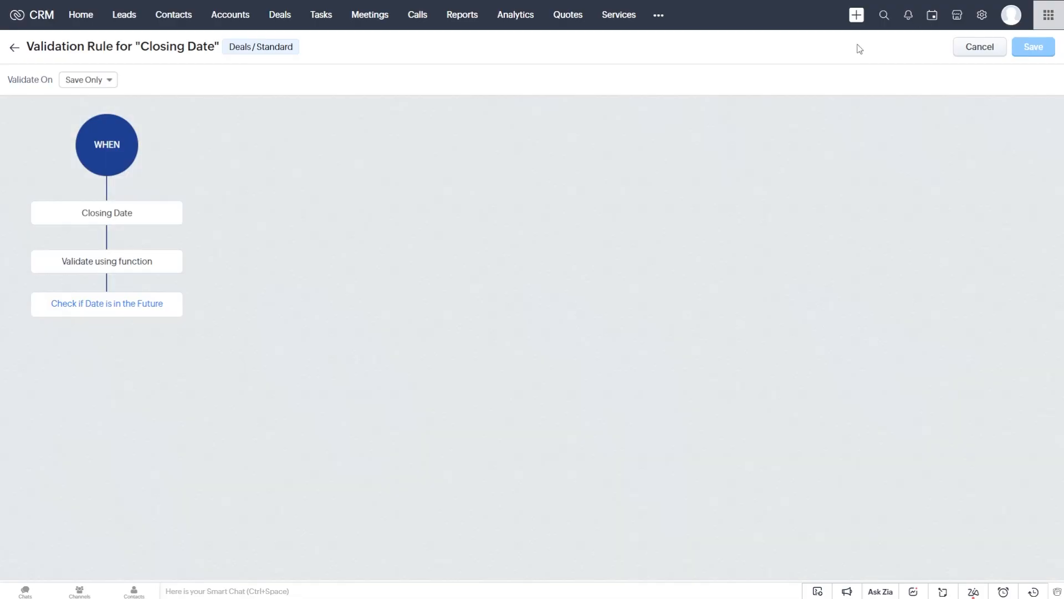
left_click(14, 48)
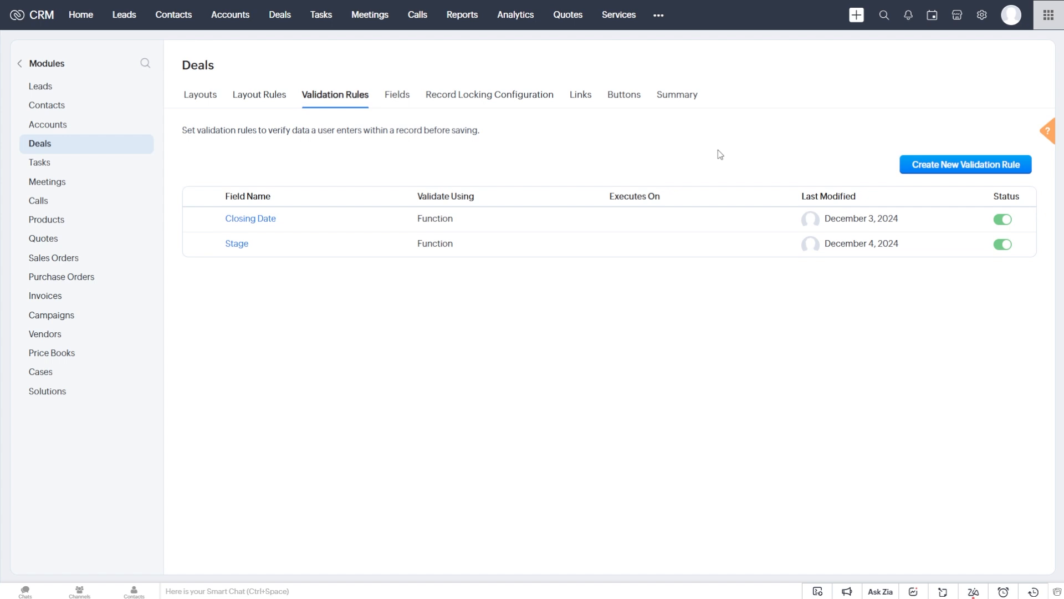
Open the Deal_QuoteCheck client script from Setup, review its onBeforeUpdate code for the Stage field, and close it.
left_click(983, 17)
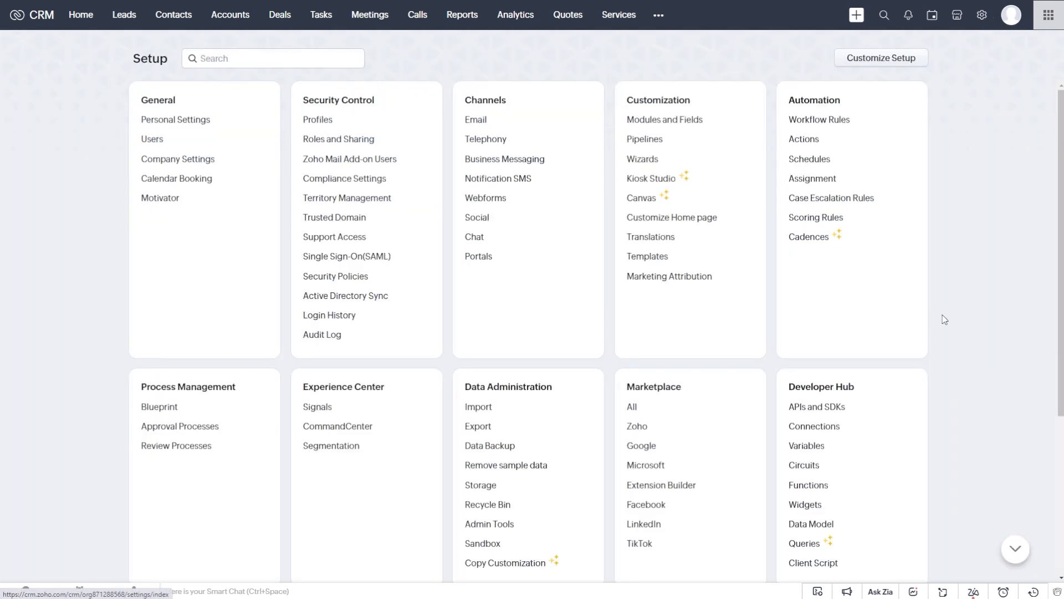
left_click(818, 563)
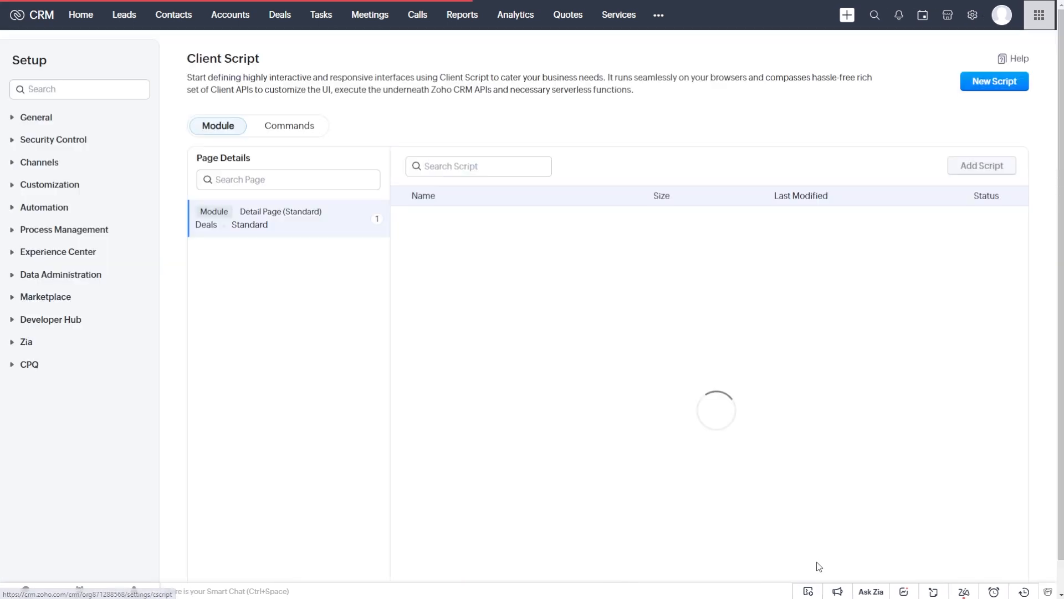
mouse_move(460, 267)
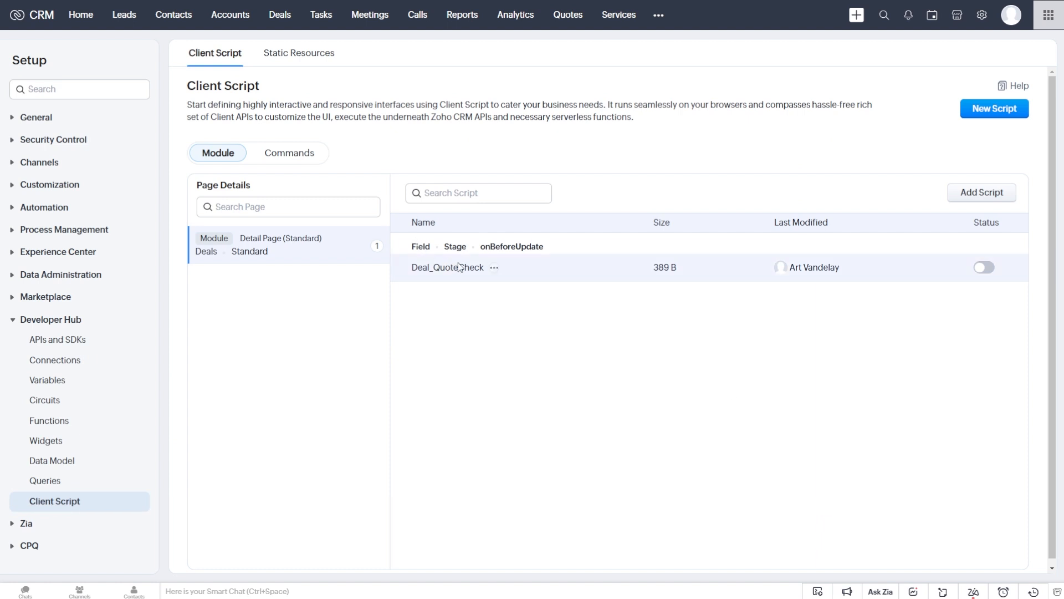
left_click(494, 268)
left_click(505, 284)
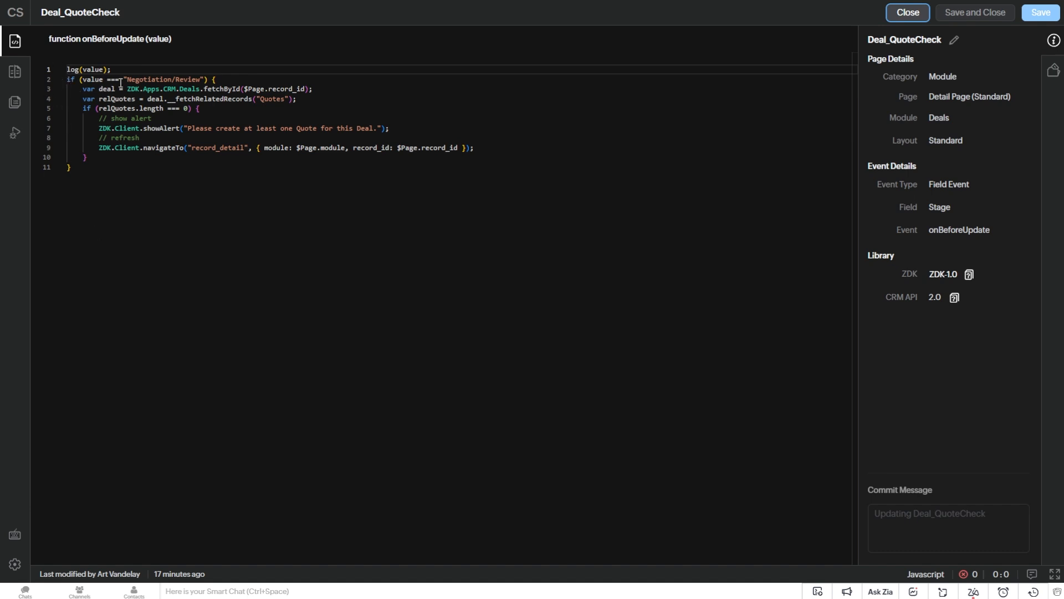
mouse_move(187, 87)
left_click(908, 13)
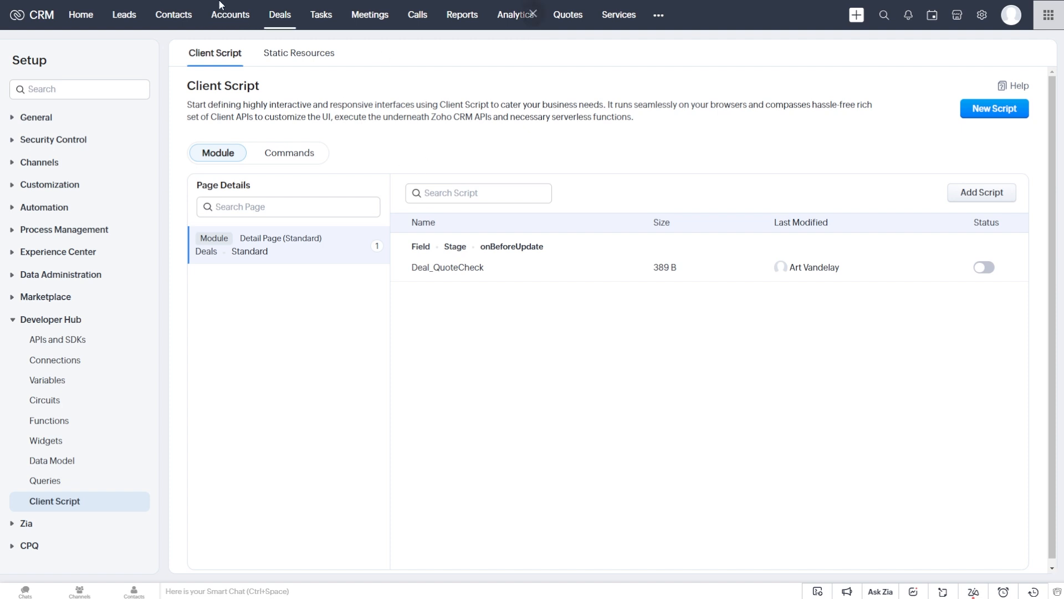
Return to the deals stage board and view its later stages.
left_click(285, 19)
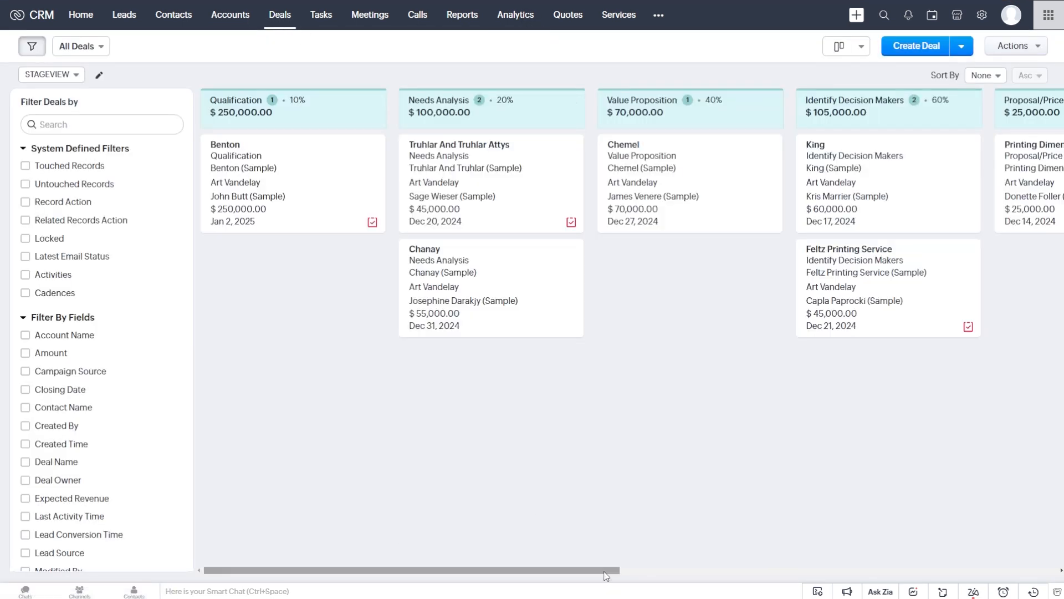
left_click_drag(603, 571, 779, 544)
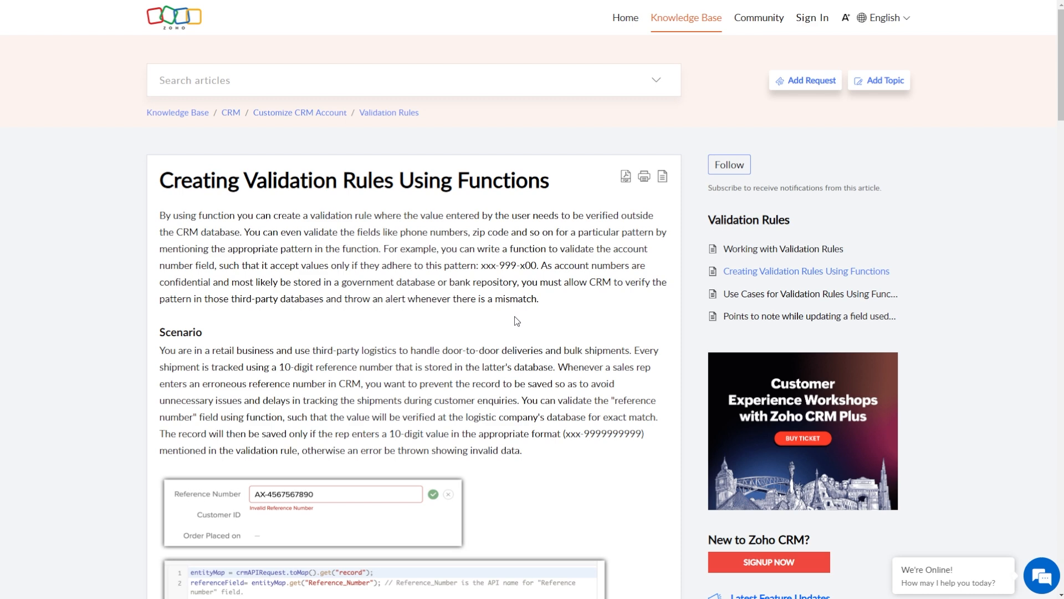
Read the Creating Validation Rules Using Functions article in the Zoho Knowledge Base, including its scenario and sample code.
scroll(516, 321, "down", 4)
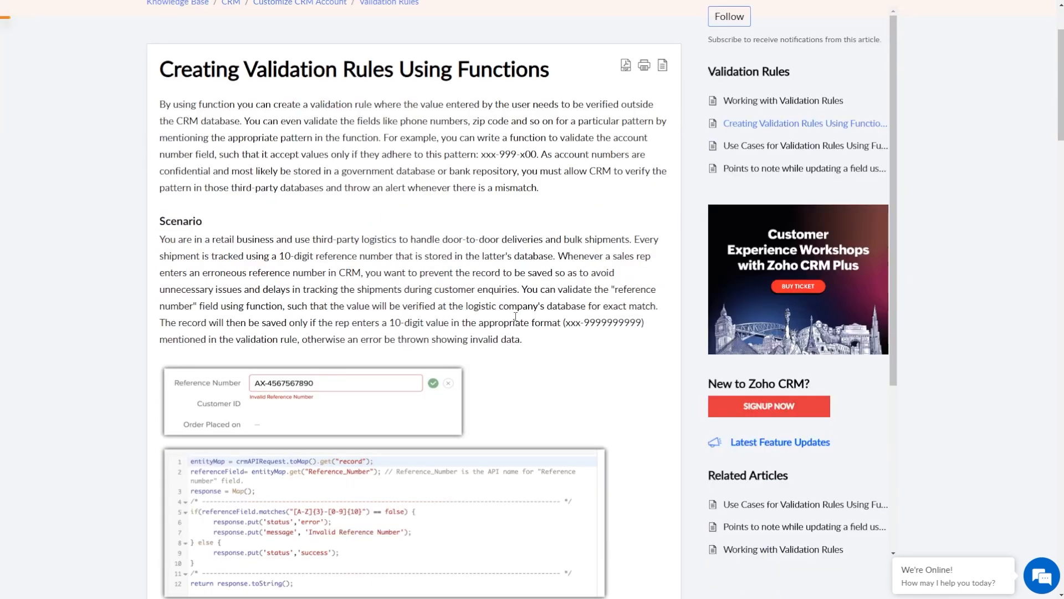